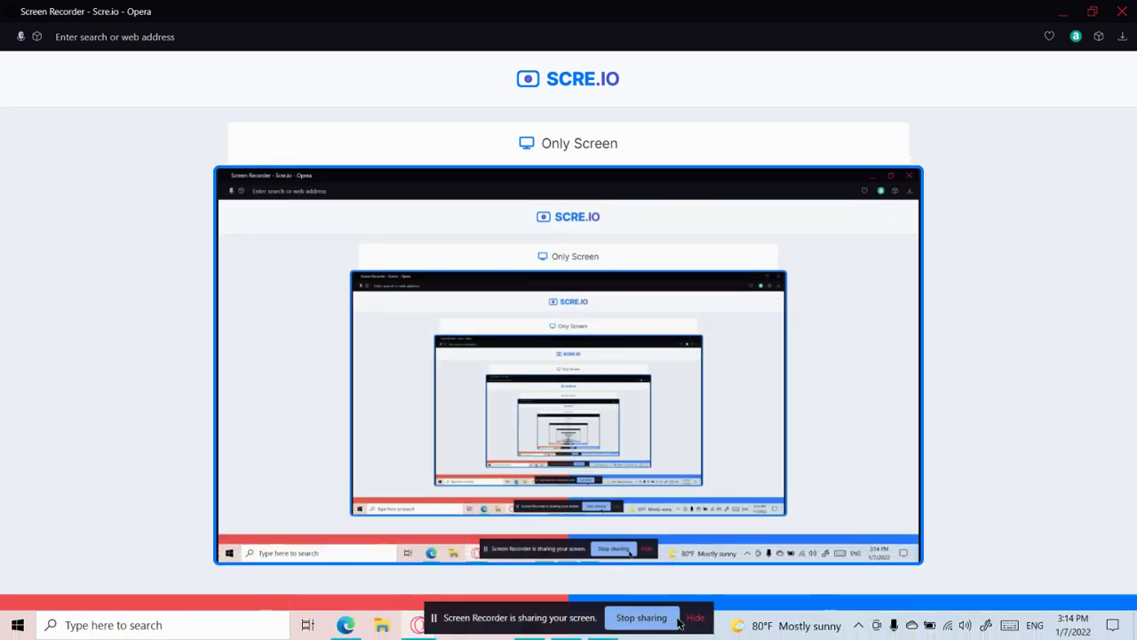
# Step: Hide the screen-sharing notice, switch to Stormworks and open the vehicle editor at the workbench
pyautogui.click(695, 618)
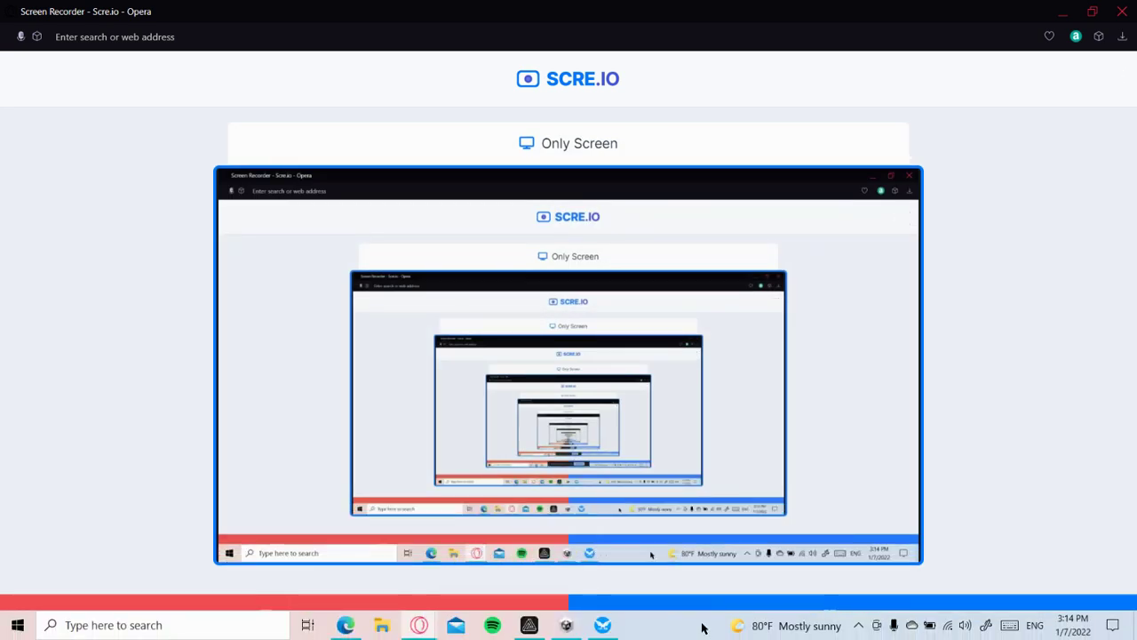
pyautogui.click(600, 626)
pyautogui.click(399, 155)
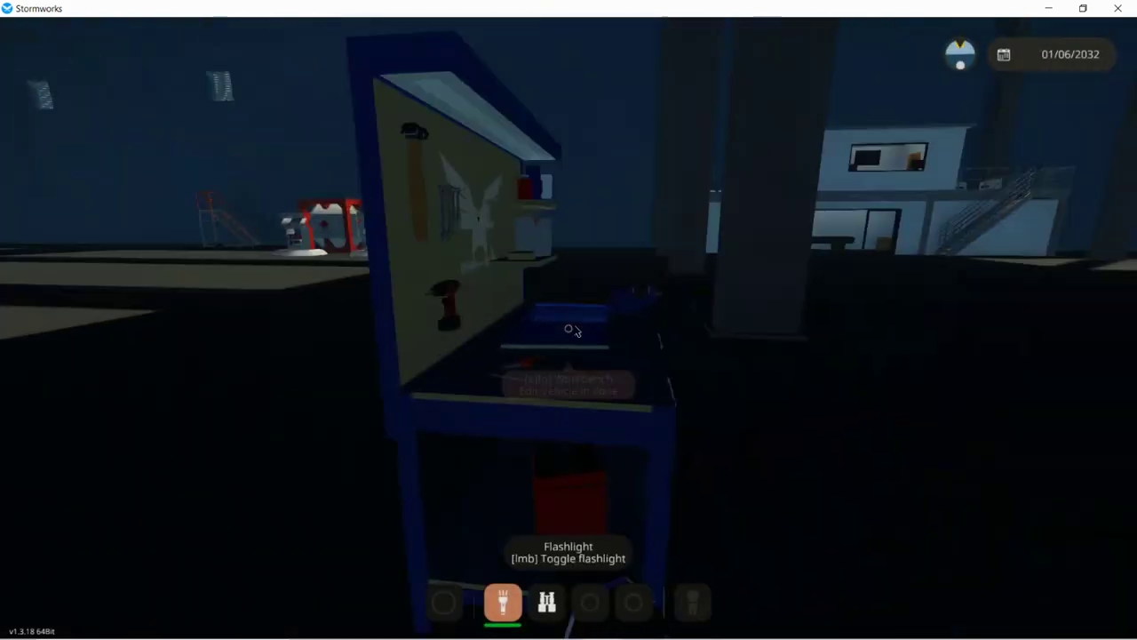
pyautogui.press('e')
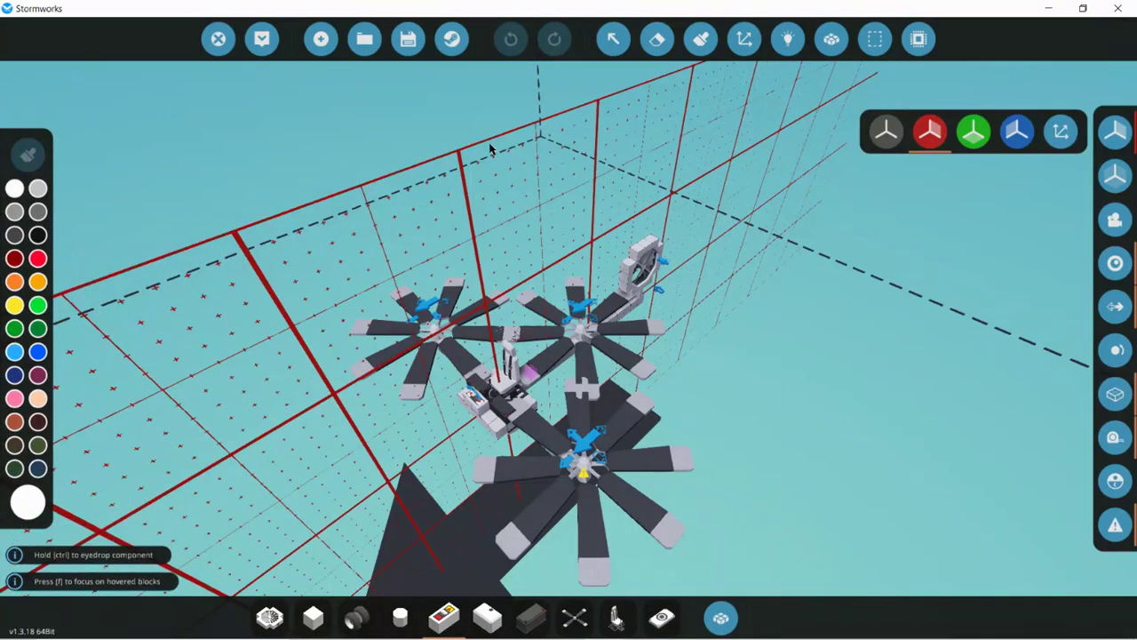
pyautogui.click(365, 39)
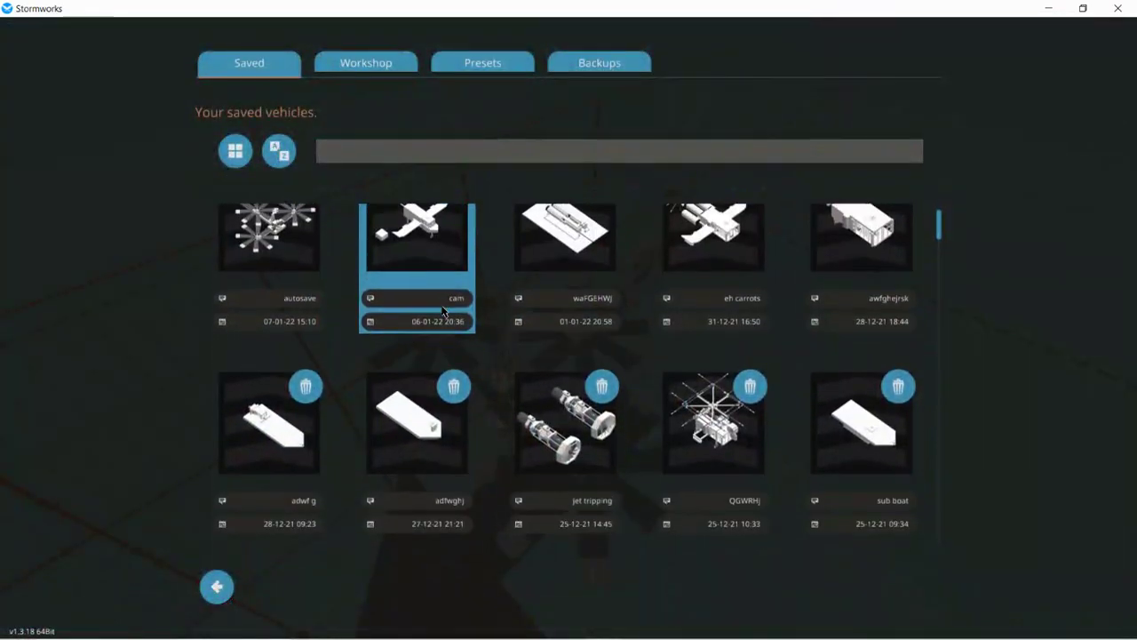
pyautogui.scroll(-3, 442, 310)
pyautogui.click(217, 586)
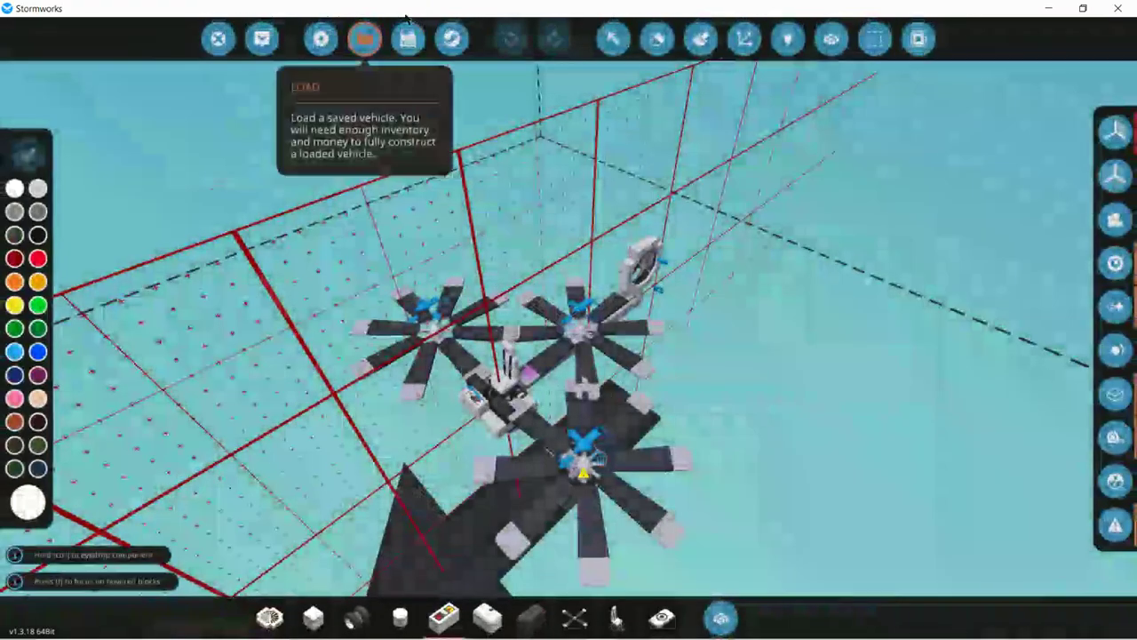
pyautogui.click(364, 39)
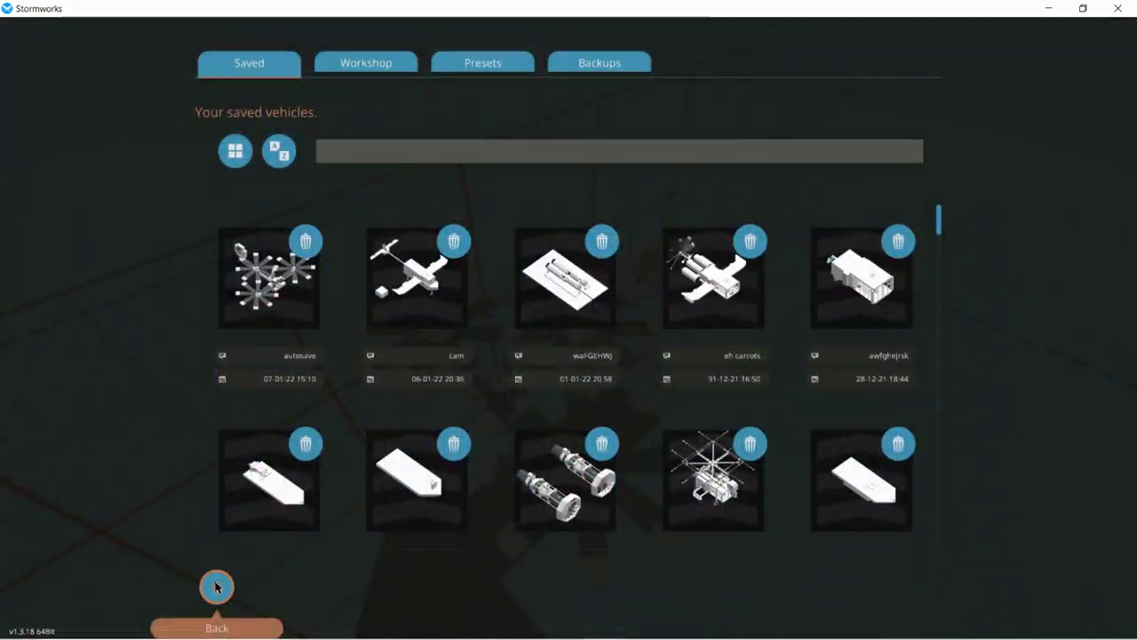
pyautogui.click(217, 586)
# Step: Save the current multi-rotor vehicle as a new save named "video"
pyautogui.click(407, 38)
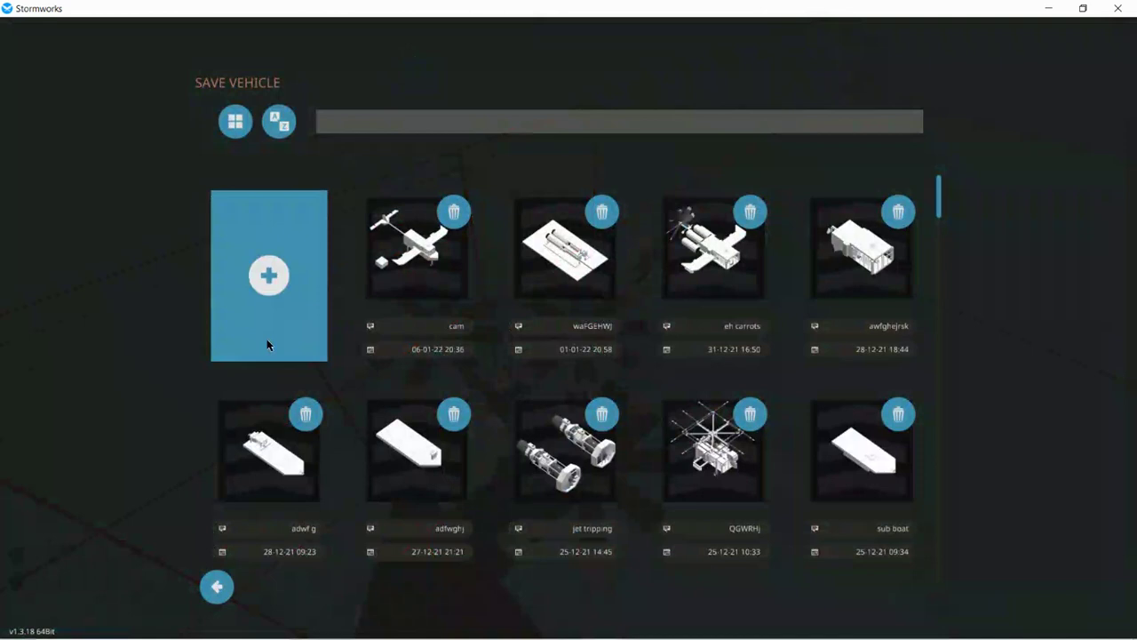
pyautogui.click(268, 344)
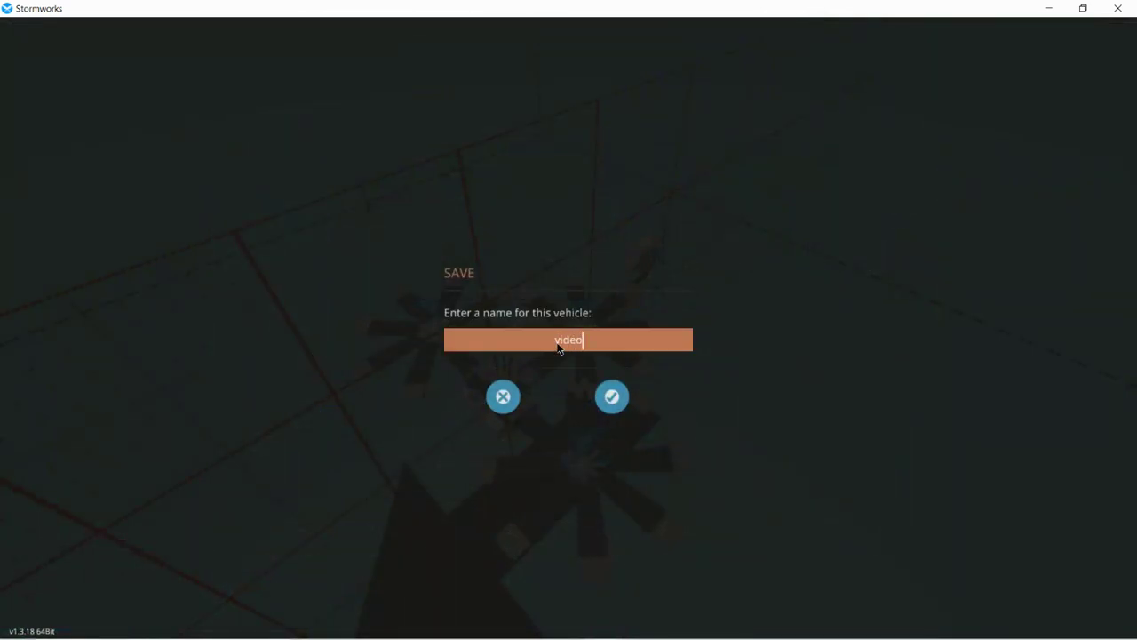
pyautogui.click(611, 397)
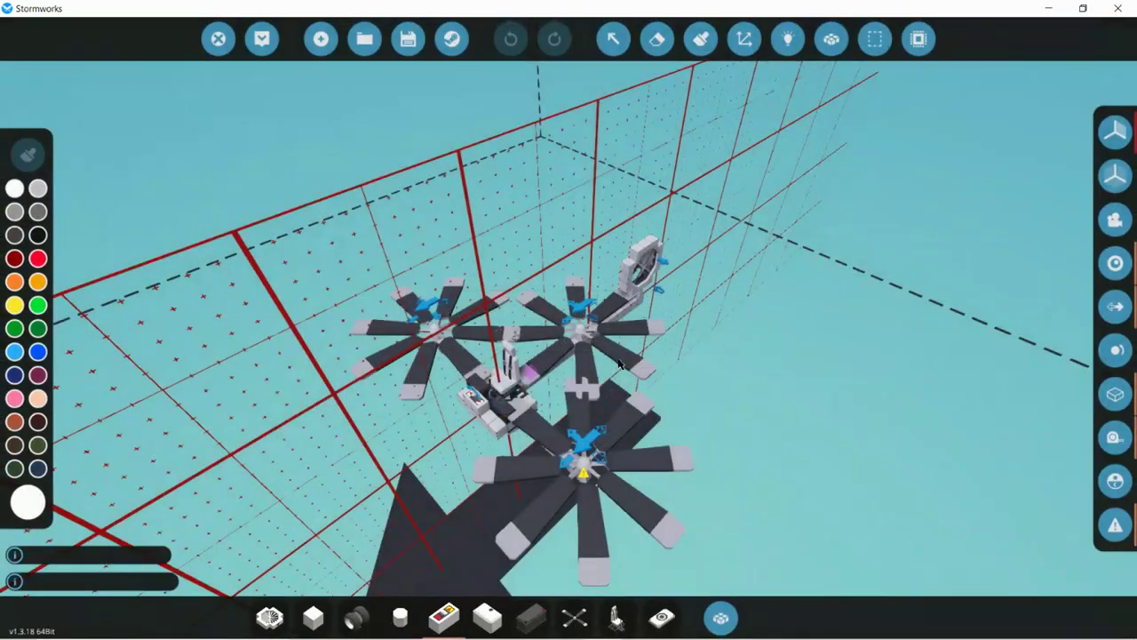
# Step: Check the saved vehicles for "video" and start a new, empty vehicle
pyautogui.click(364, 39)
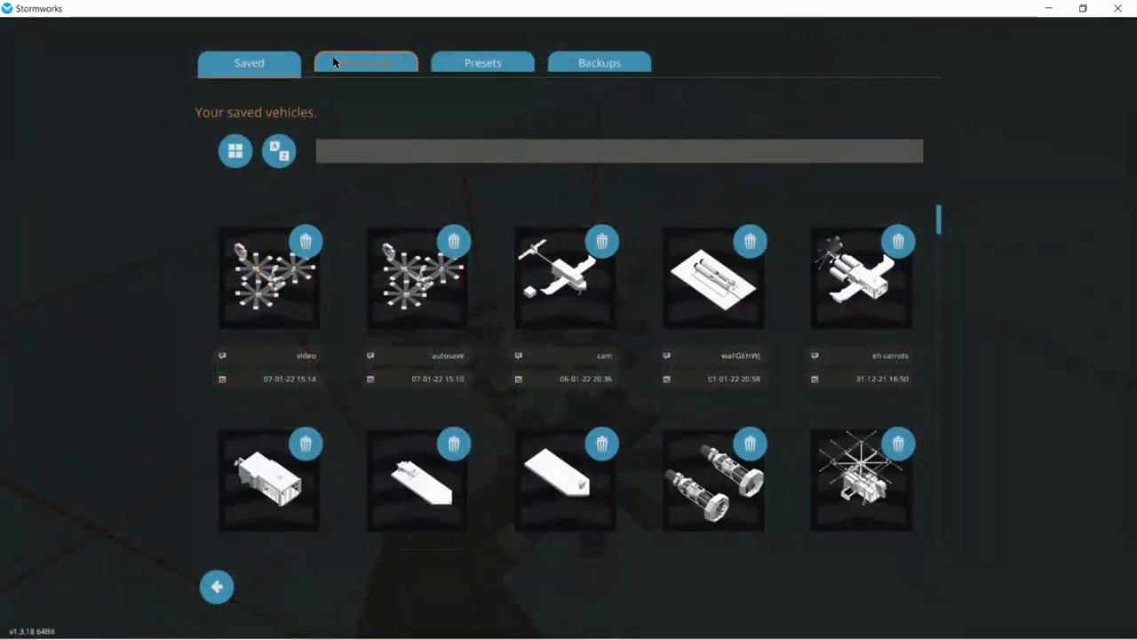
pyautogui.click(281, 355)
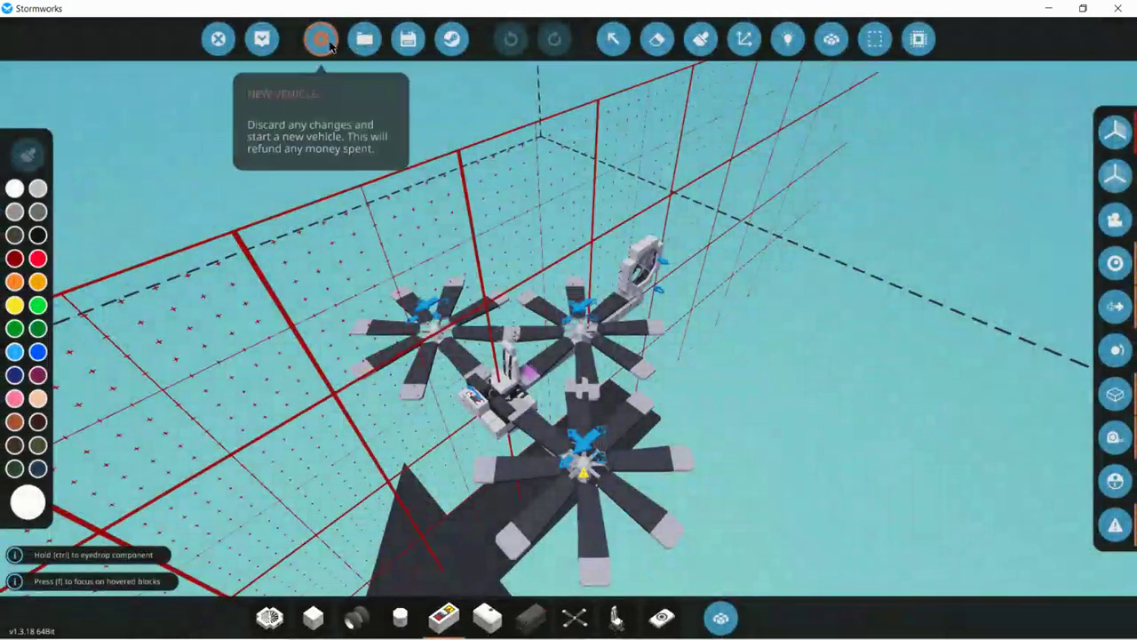
pyautogui.click(321, 39)
pyautogui.click(611, 401)
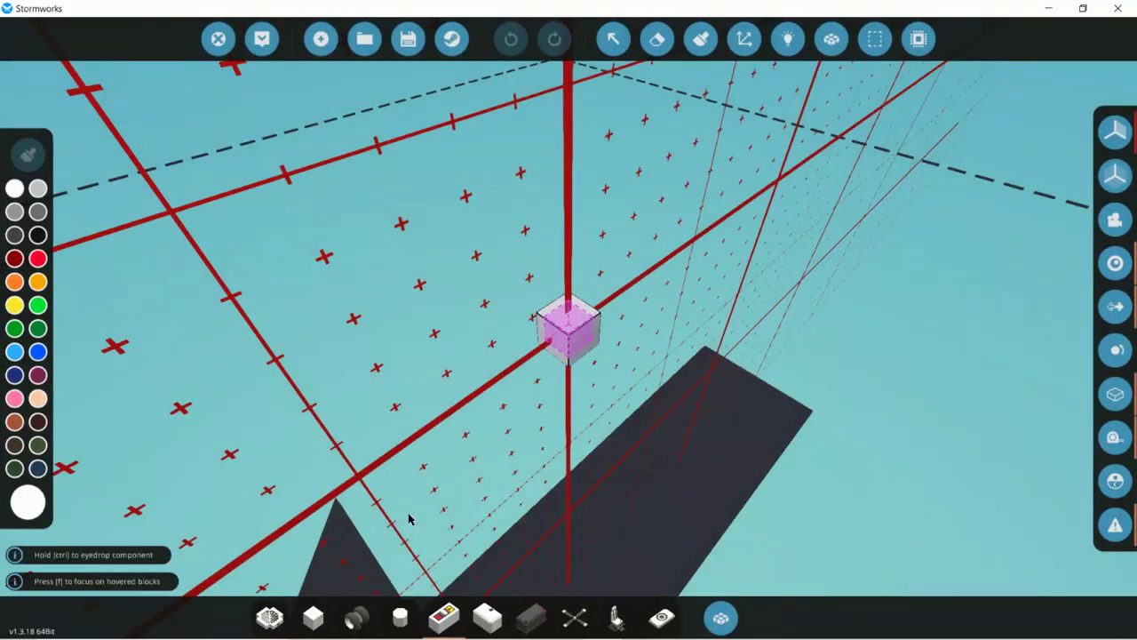
# Step: Open the component inventory and clear the hotbar, keeping only the basic block in its first slot
pyautogui.click(720, 617)
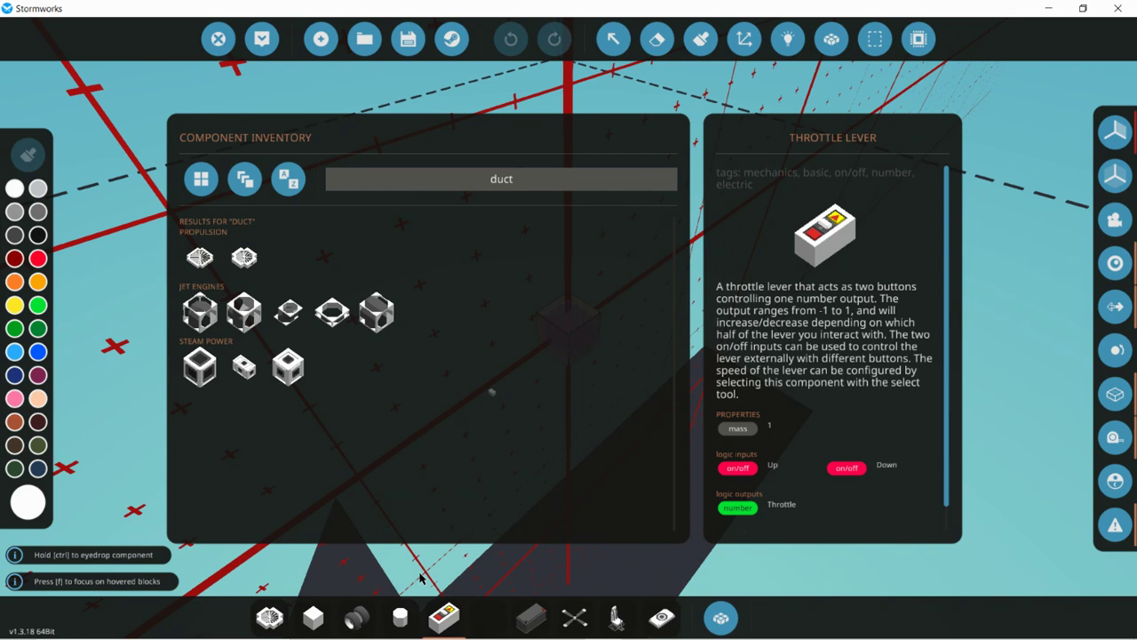
pyautogui.moveTo(444, 618); pyautogui.dragTo(461, 481)
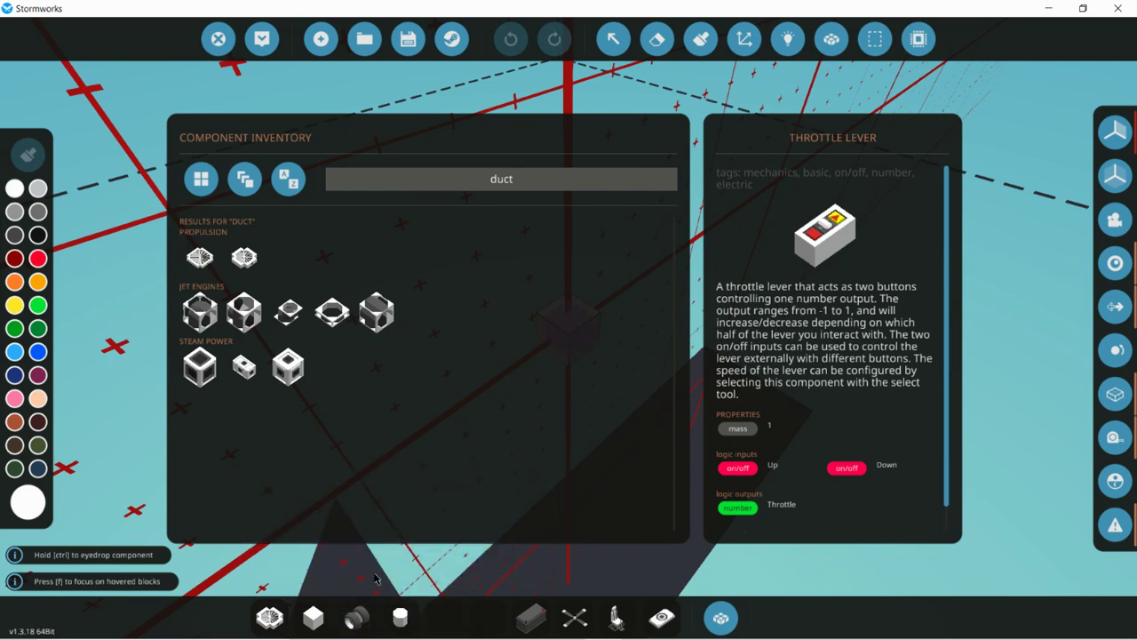
pyautogui.rightClick(356, 615)
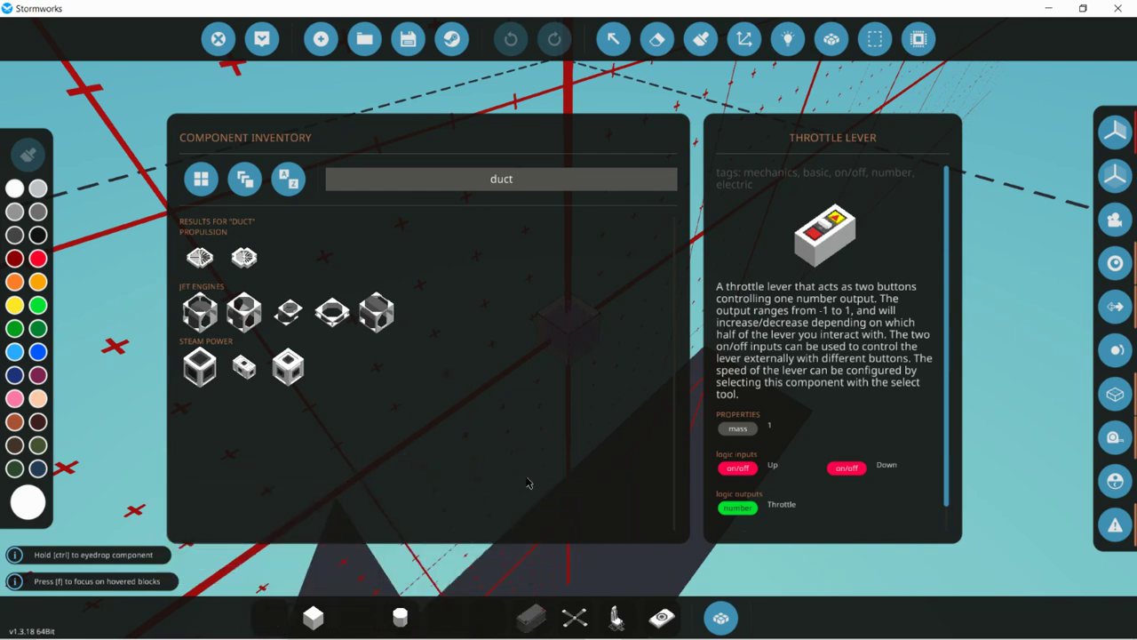
pyautogui.rightClick(400, 615)
pyautogui.rightClick(574, 616)
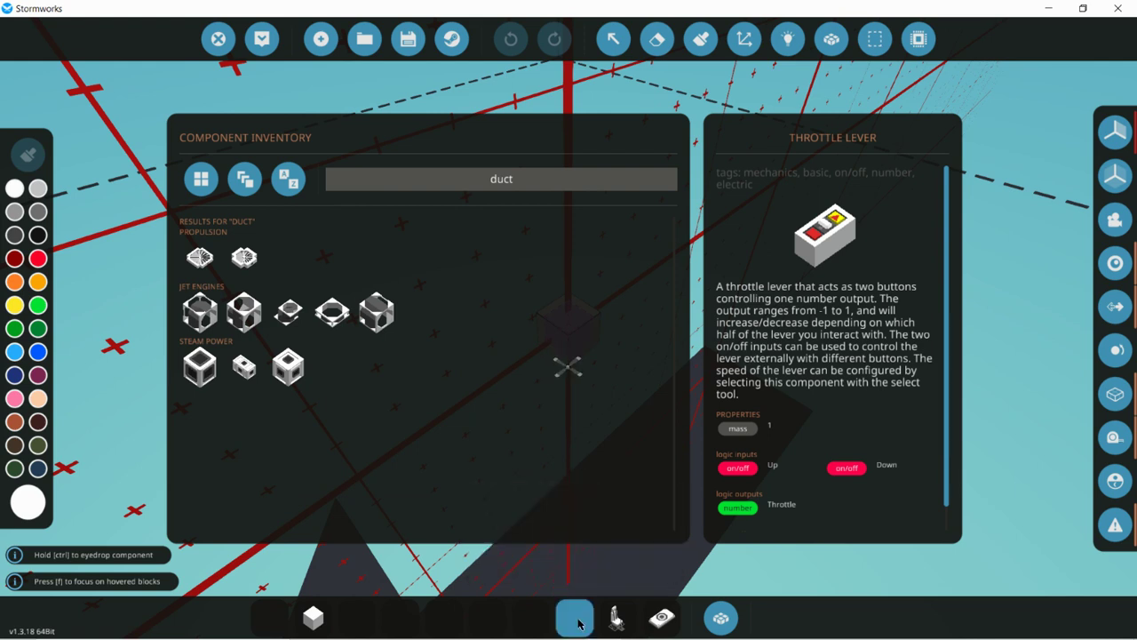
pyautogui.rightClick(617, 616)
pyautogui.moveTo(662, 616); pyautogui.dragTo(641, 419)
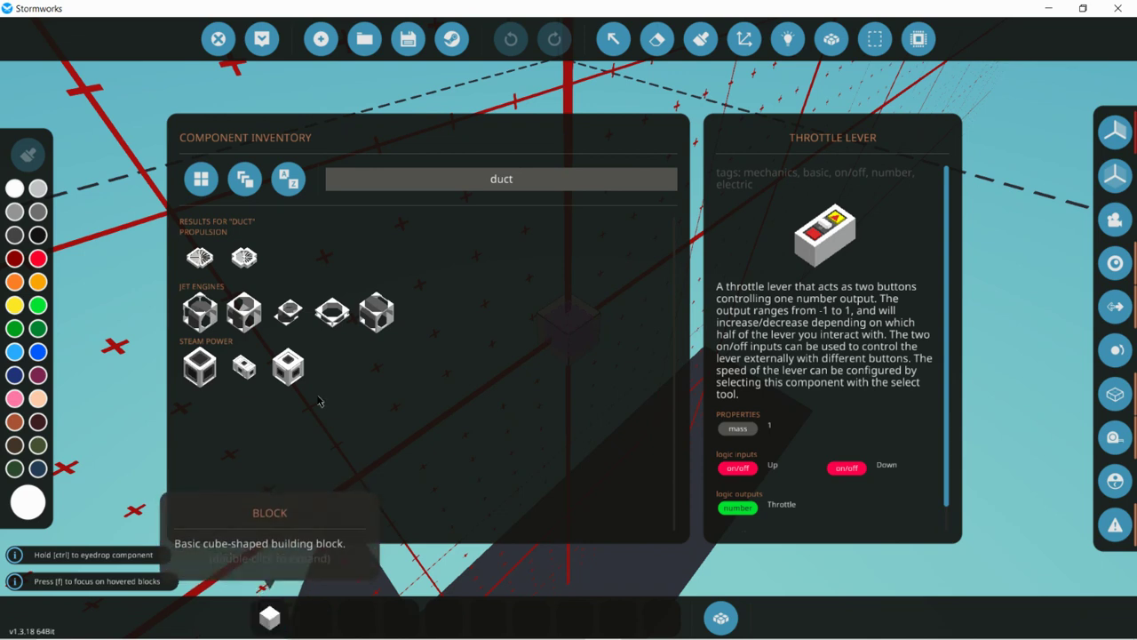
# Step: Add the Small Ducted Fan to the hotbar, then search for "sea" and add the Compact Pilot Seat
pyautogui.click(199, 256)
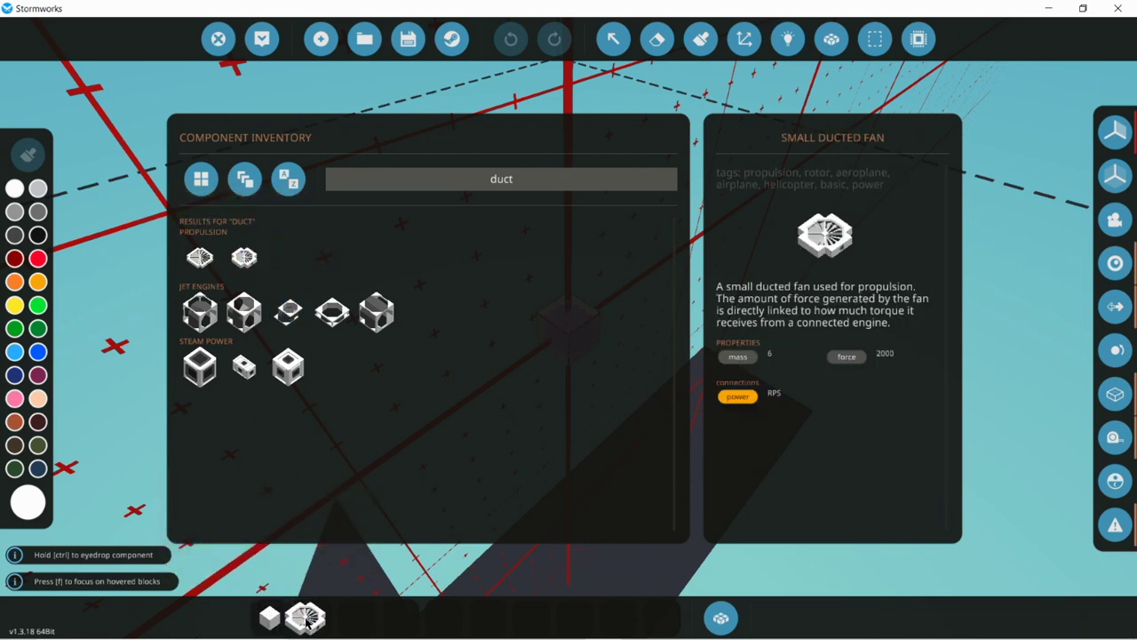
pyautogui.click(589, 182)
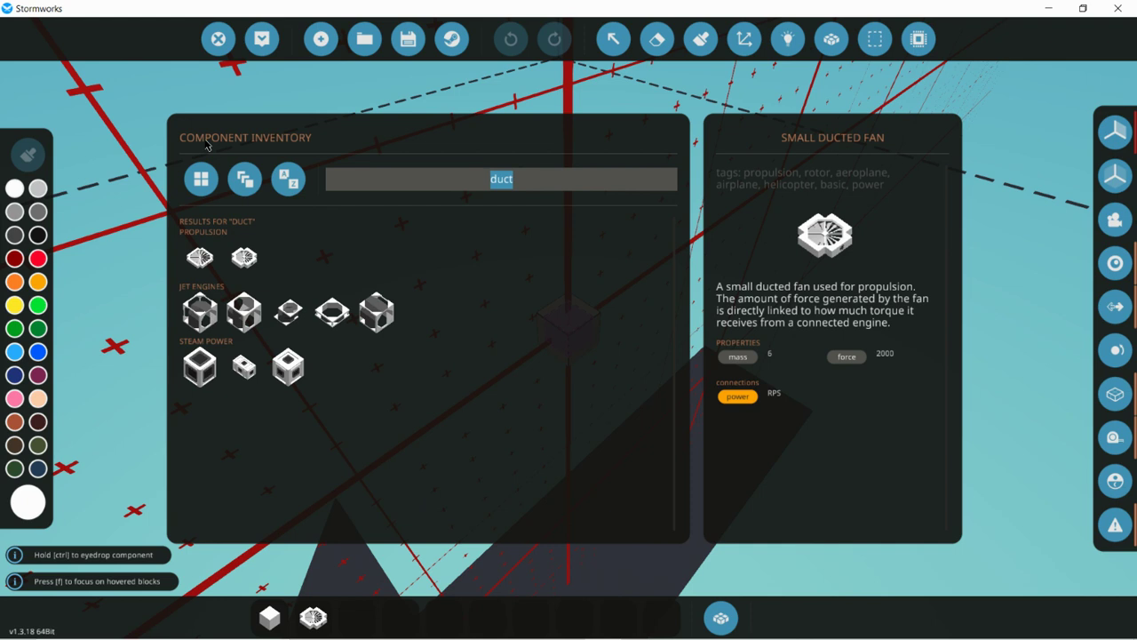
pyautogui.write('sea')
pyautogui.click(199, 256)
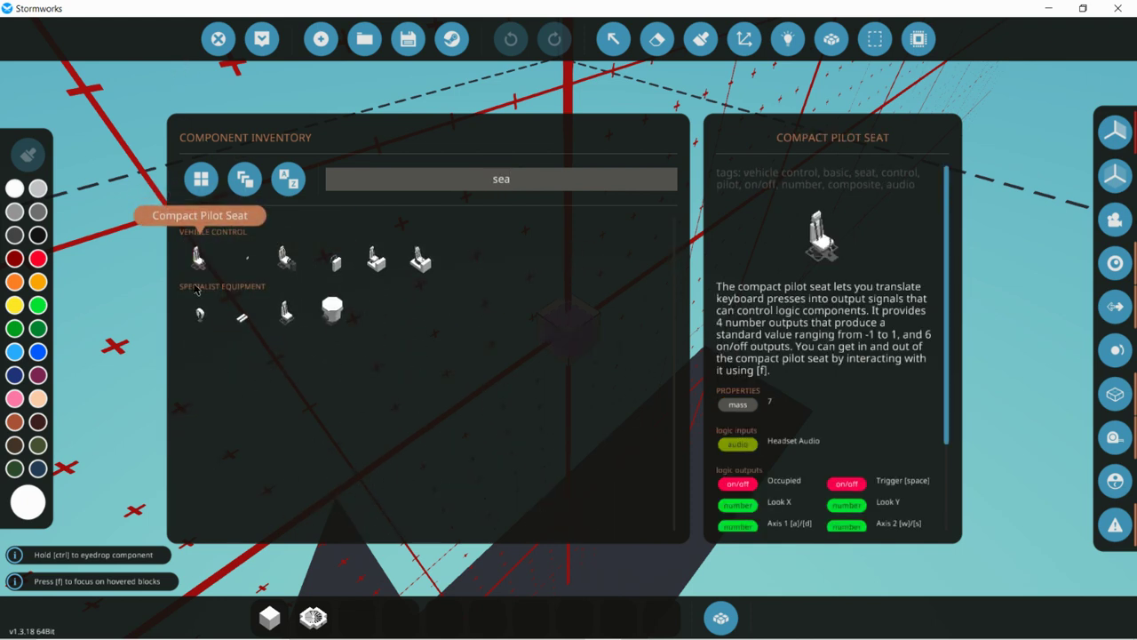
# Step: Add the Small Electric Motor and the Rotor End (Light) to the hotbar, searching for "small" and "prop"
pyautogui.click(625, 187)
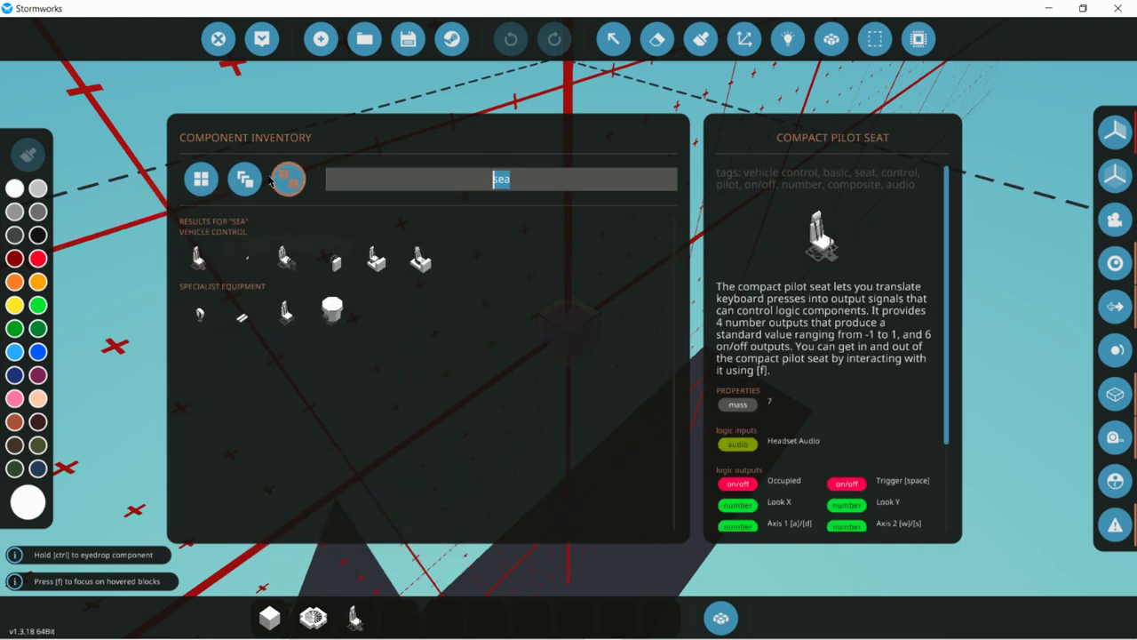
pyautogui.write('small')
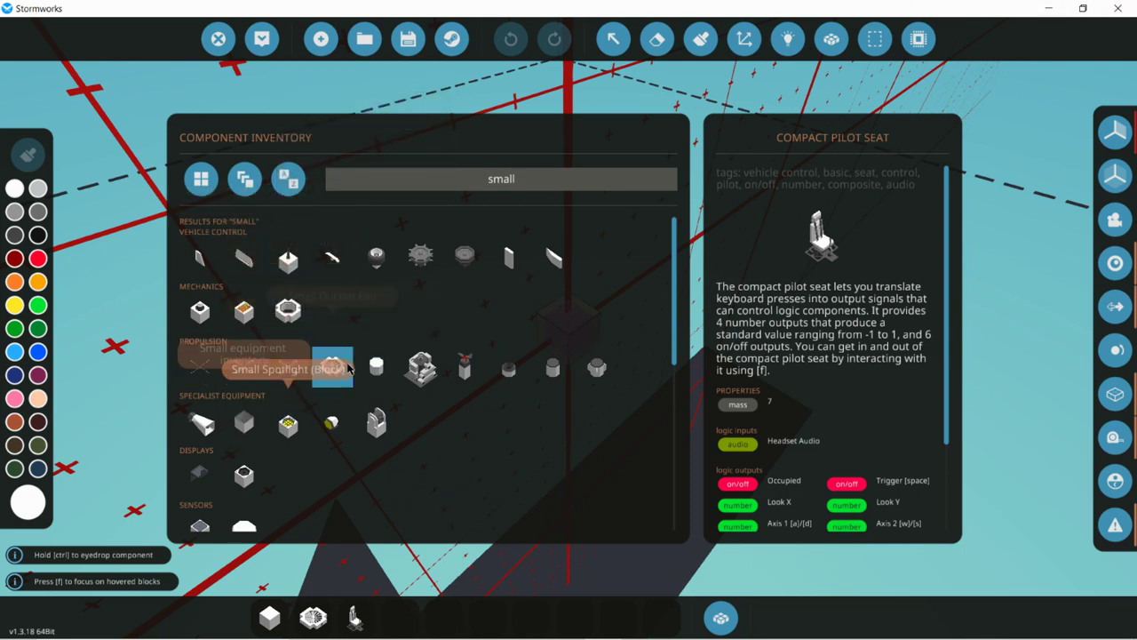
pyautogui.moveTo(376, 368); pyautogui.dragTo(387, 544)
pyautogui.moveTo(397, 615); pyautogui.dragTo(397, 615)
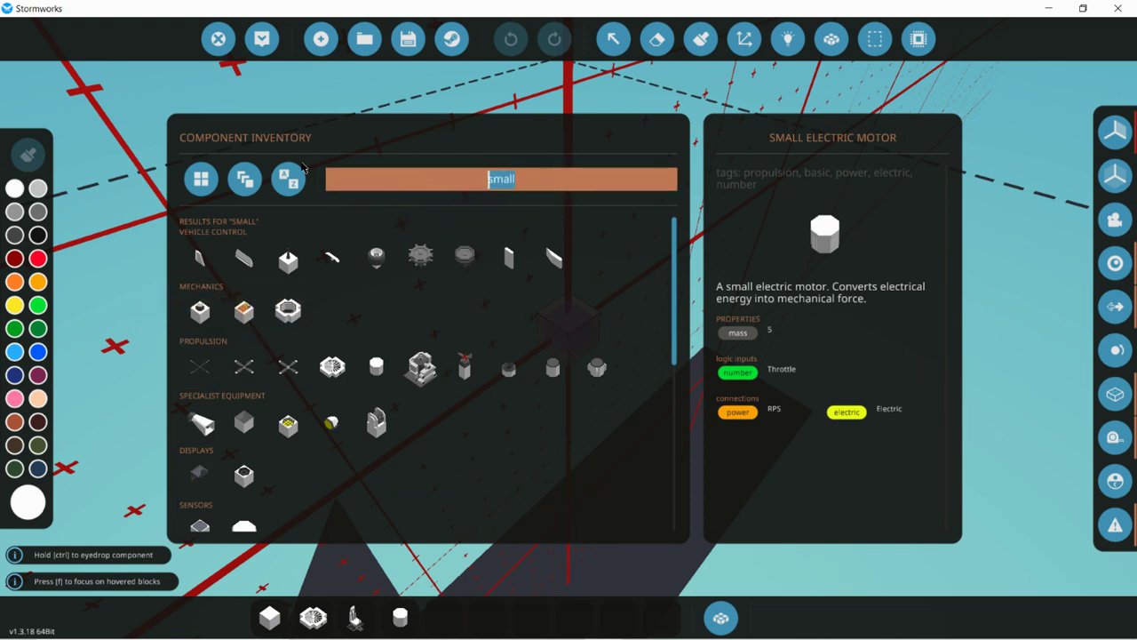
pyautogui.write('prop')
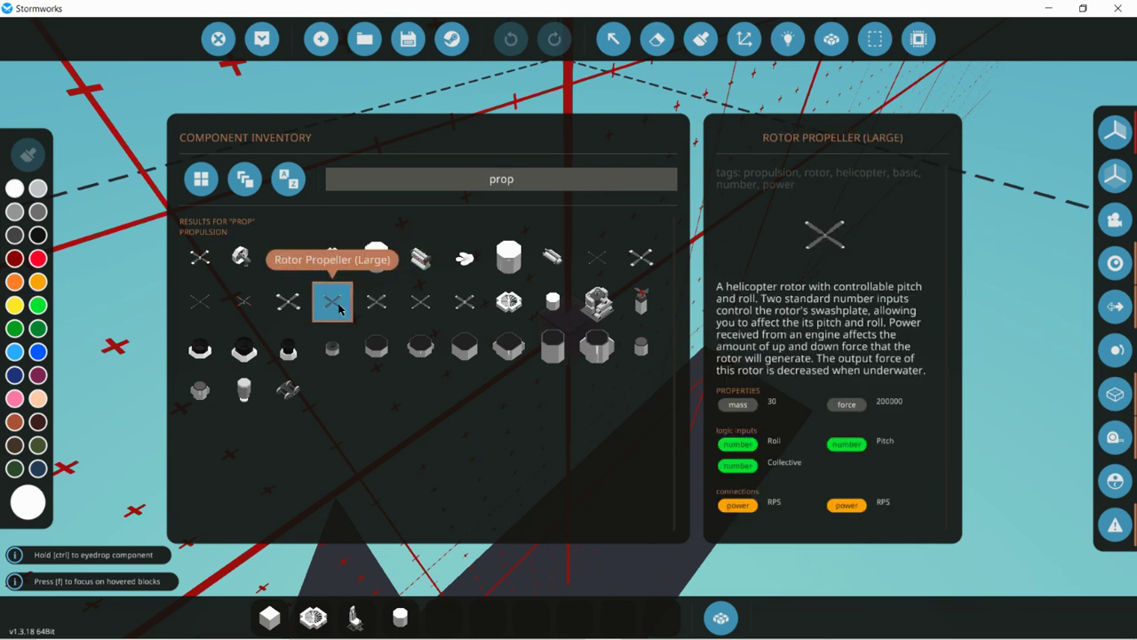
pyautogui.moveTo(291, 302); pyautogui.dragTo(465, 613)
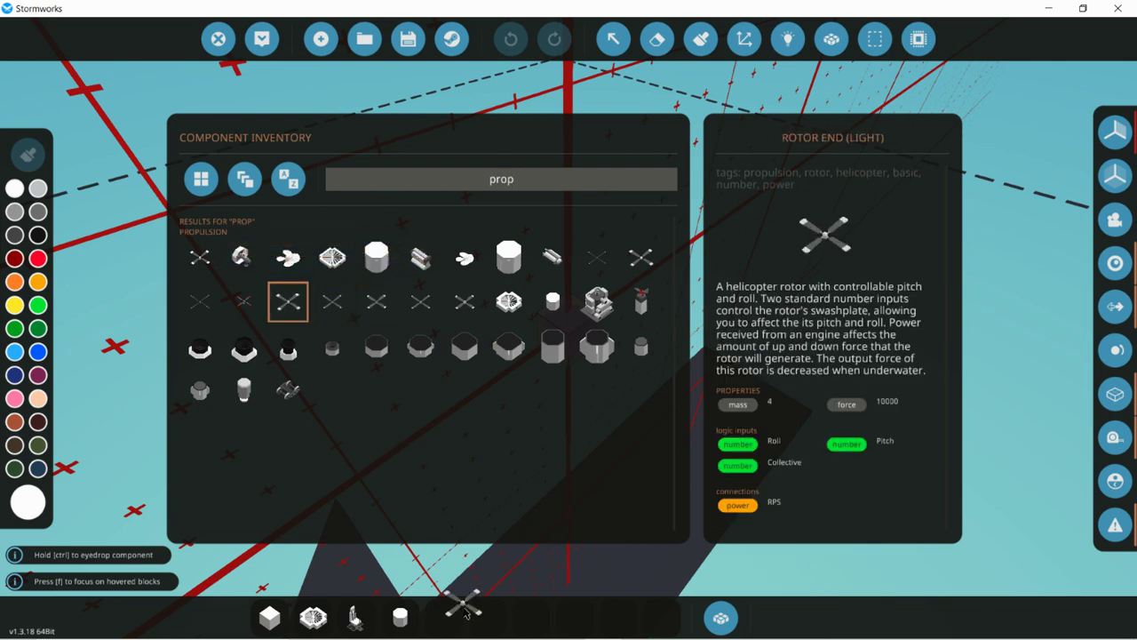
# Step: Add the Gyro and the Throttle Lever to the hotbar, searching for "gy" and "th"
pyautogui.click(554, 192)
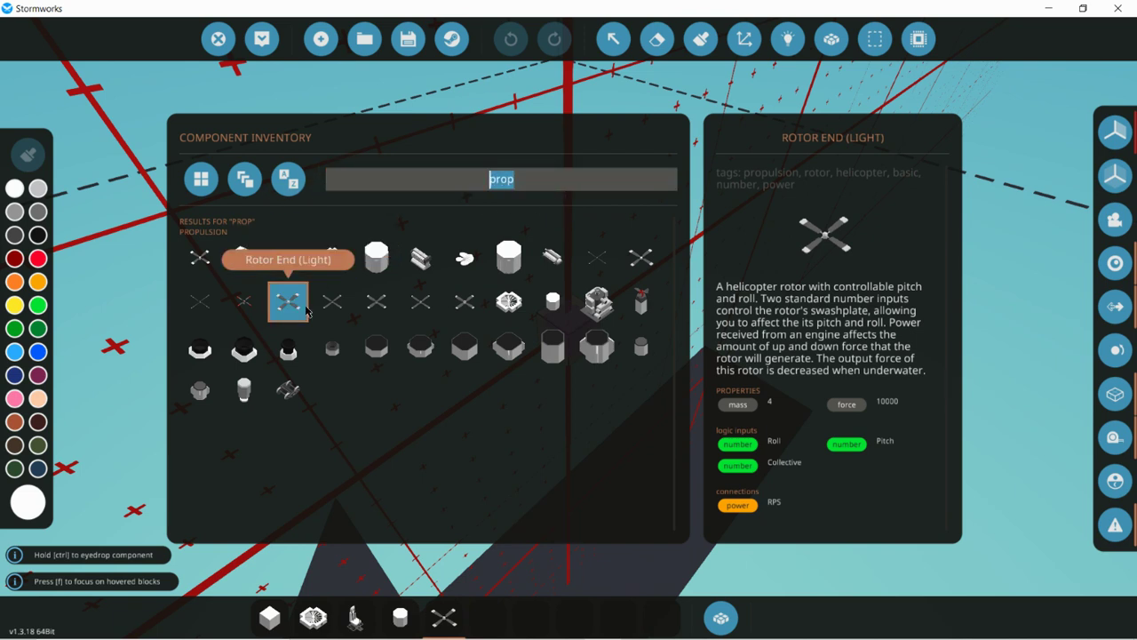
pyautogui.write('gy')
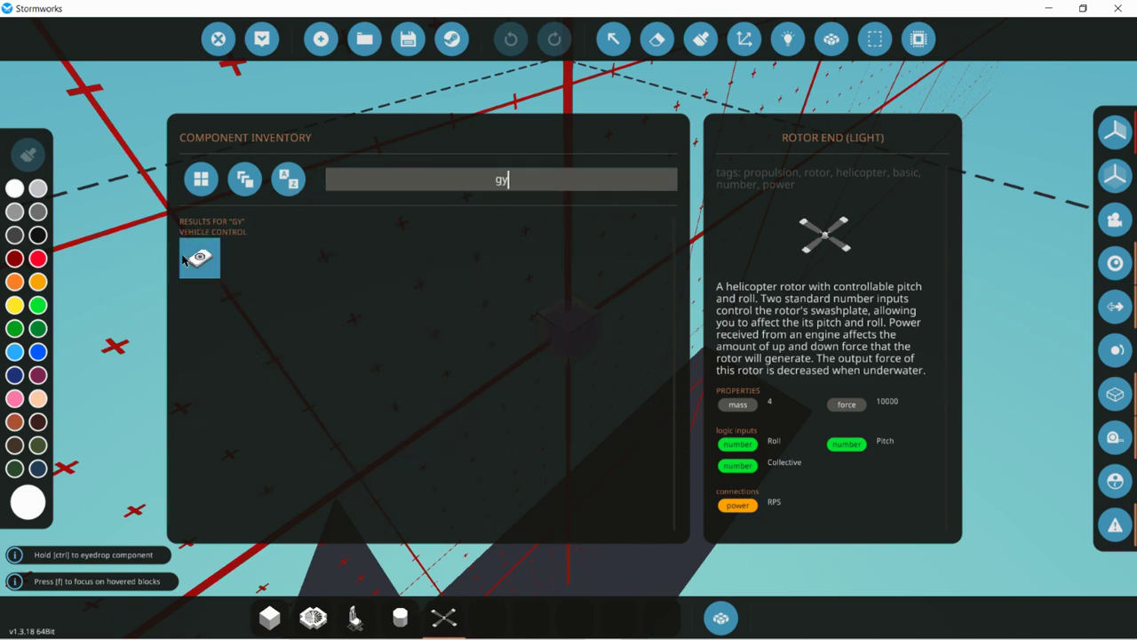
pyautogui.moveTo(184, 259); pyautogui.dragTo(479, 625)
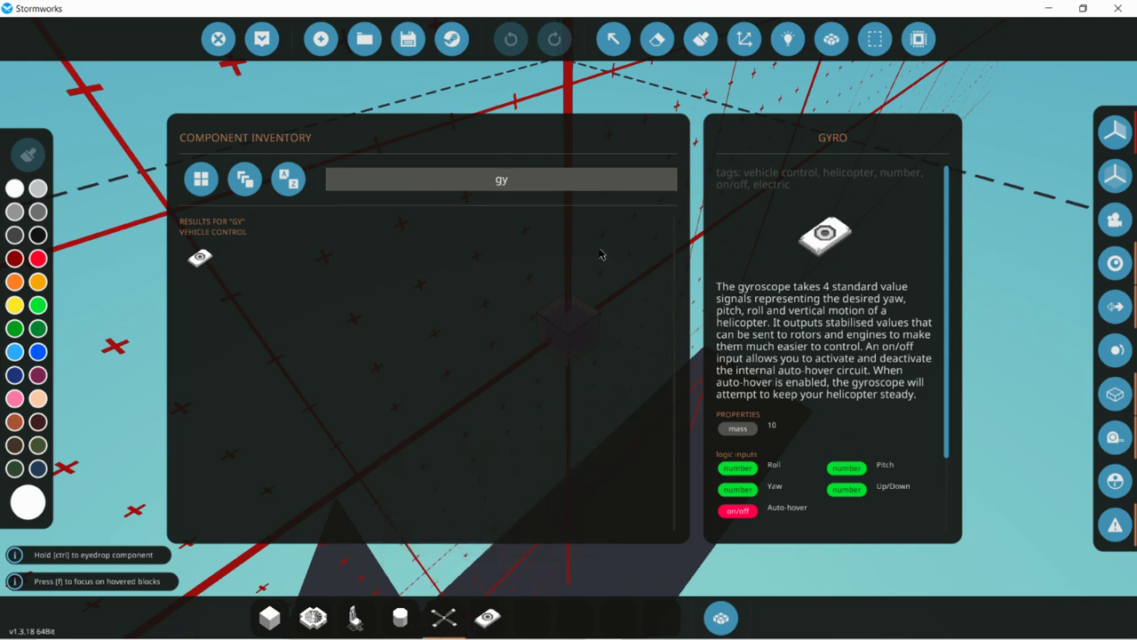
pyautogui.click(564, 189)
pyautogui.write('th')
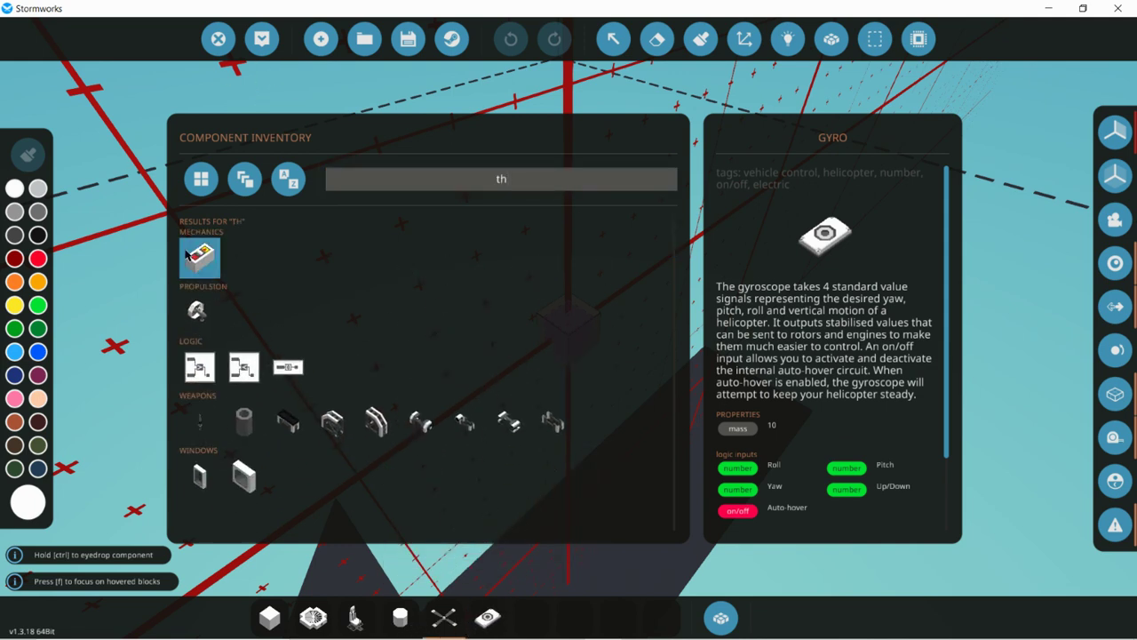
pyautogui.moveTo(199, 256); pyautogui.dragTo(533, 624)
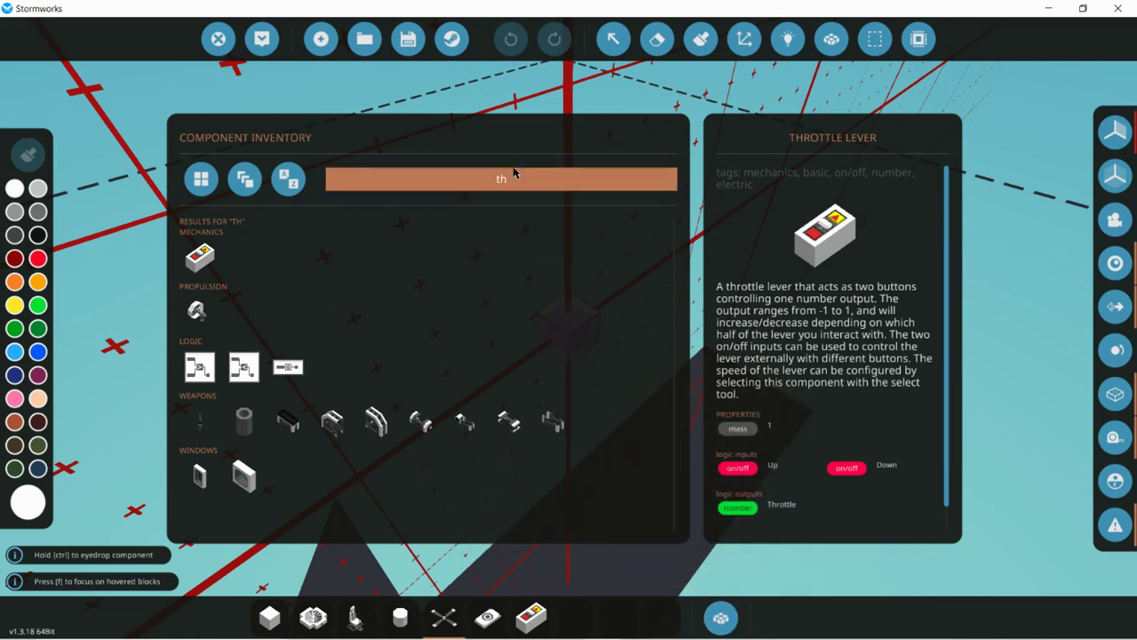
# Step: Search the component inventory for "batt" and add the third electric battery listed to the next empty hotbar slot
pyautogui.press('a')
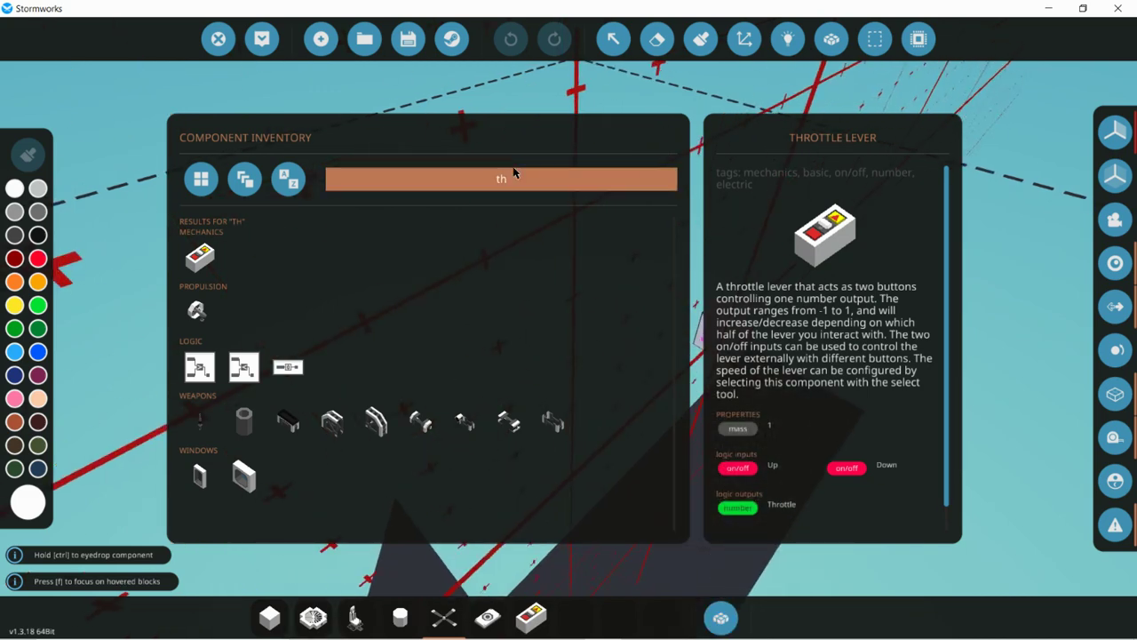
pyautogui.press('BackSpace')
pyautogui.press('BackSpace')
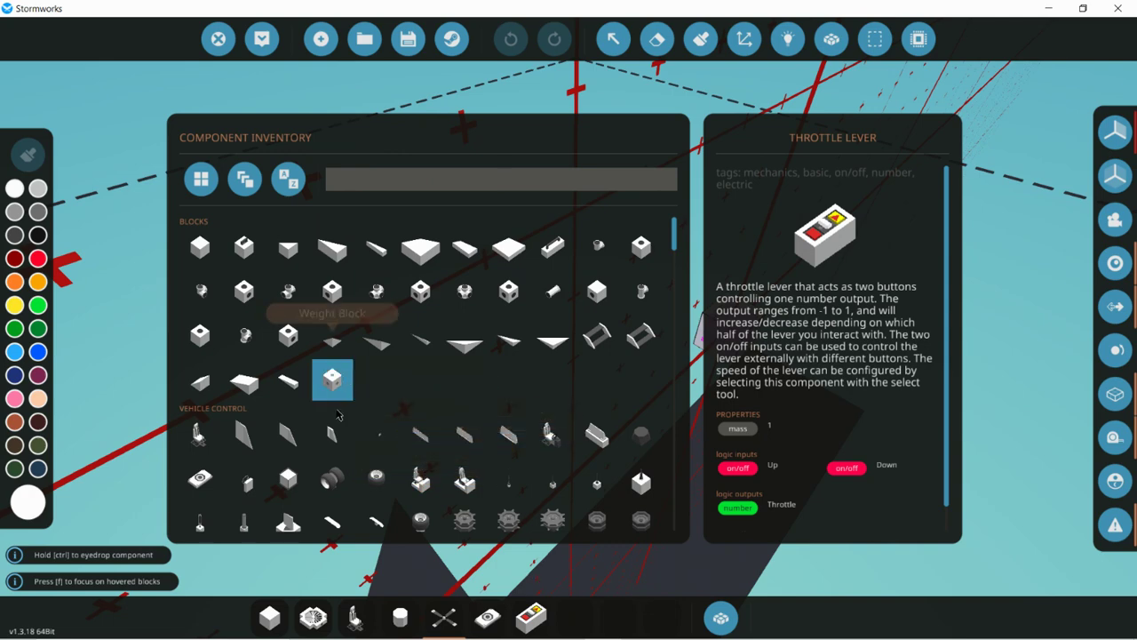
pyautogui.scroll(-5, 337, 415)
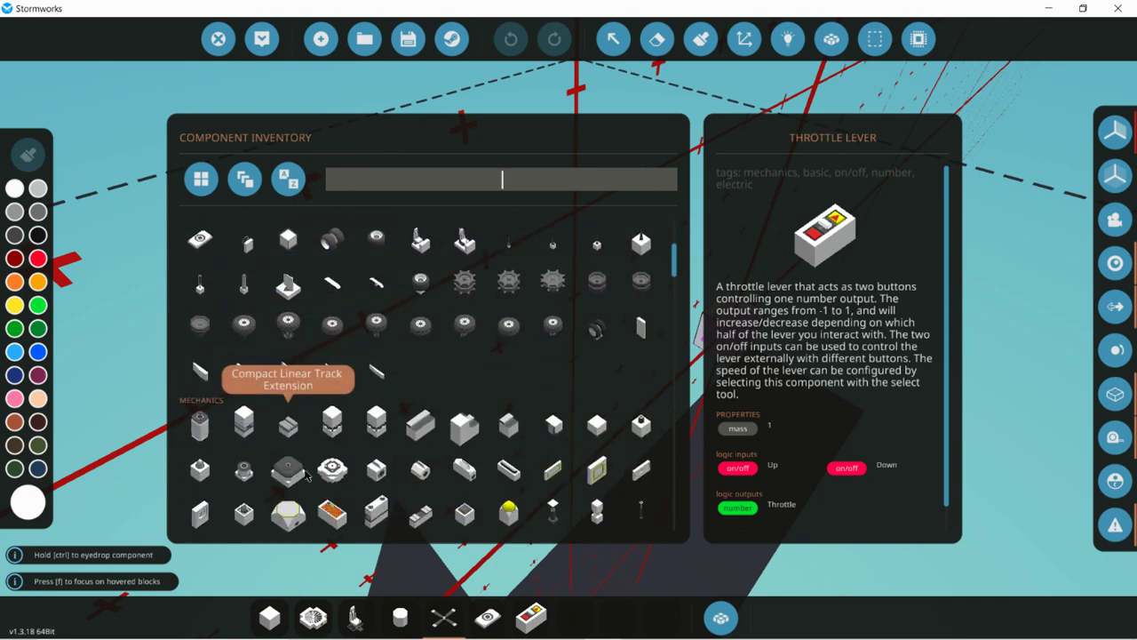
pyautogui.scroll(-12, 306, 477)
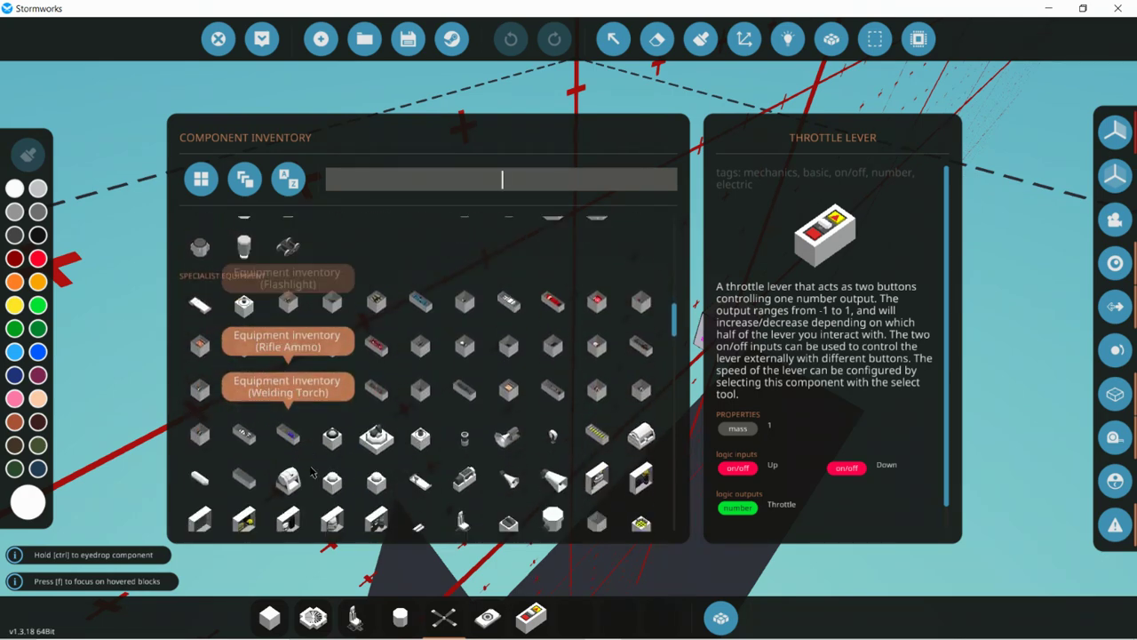
pyautogui.scroll(5, 311, 471)
pyautogui.write('ba')
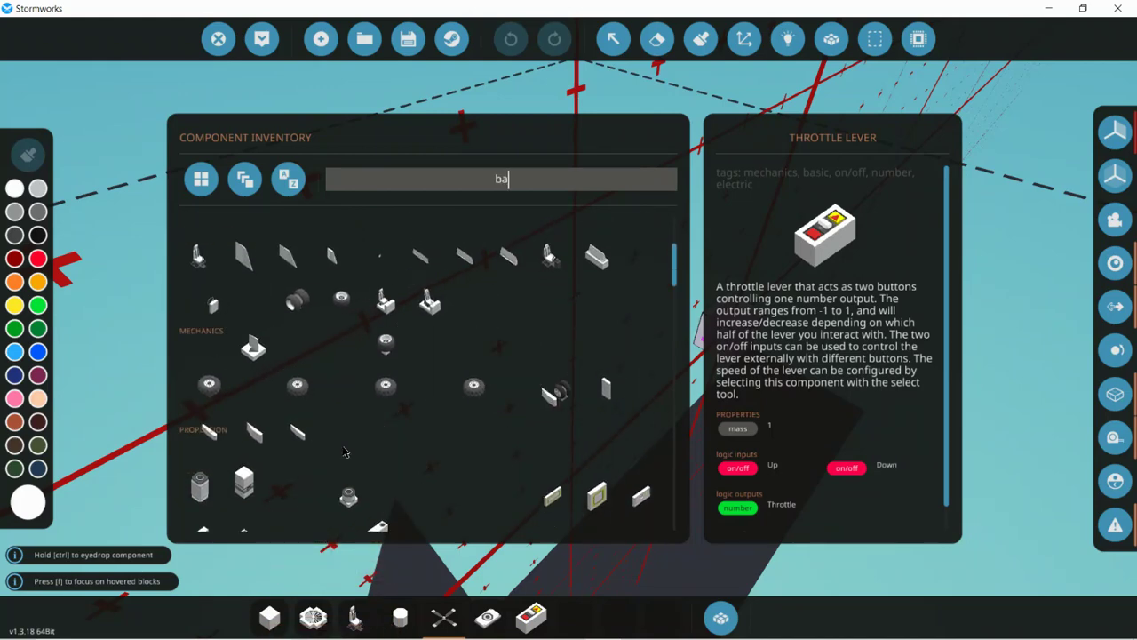
pyautogui.write('tt')
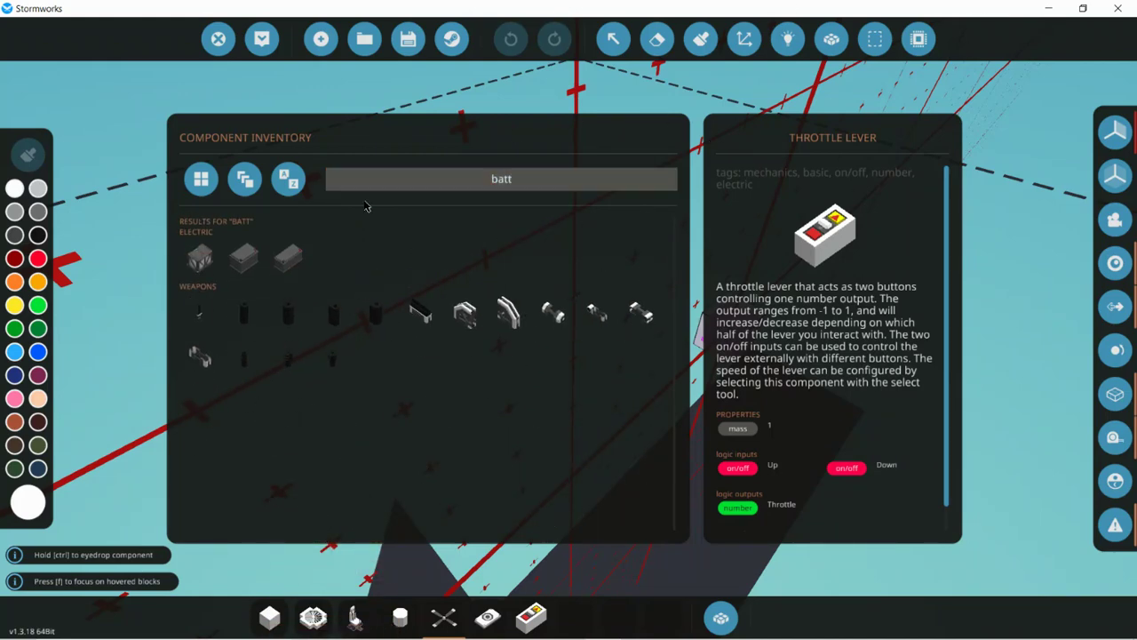
pyautogui.moveTo(288, 258); pyautogui.dragTo(576, 617)
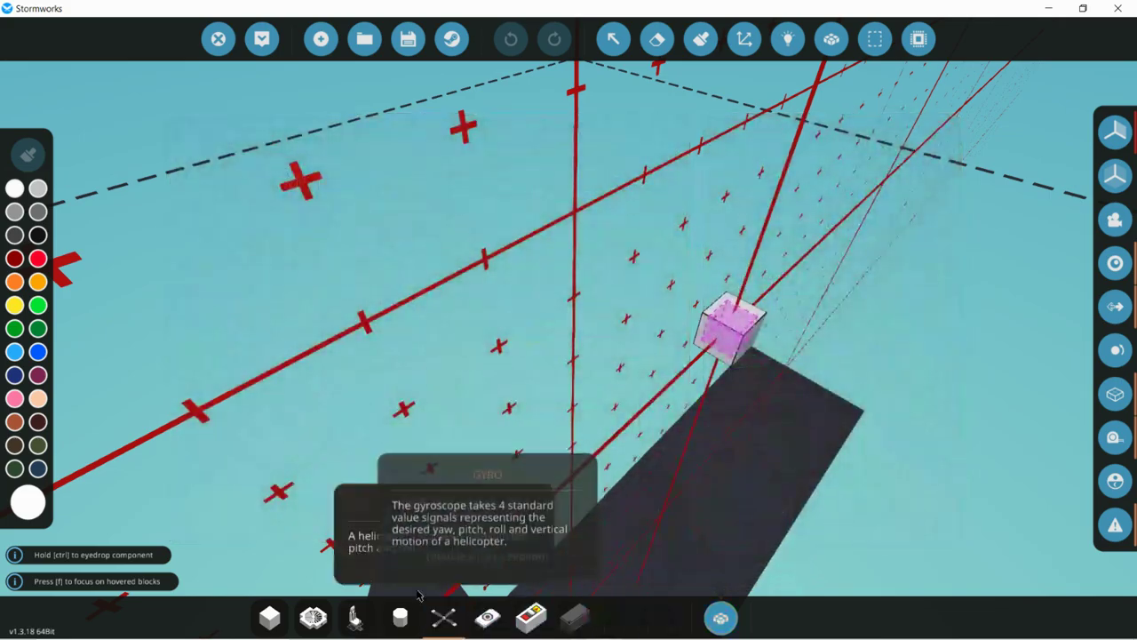
# Step: Place the Compact Pilot Seat on top of the starting block
pyautogui.press('d')
pyautogui.click(269, 617)
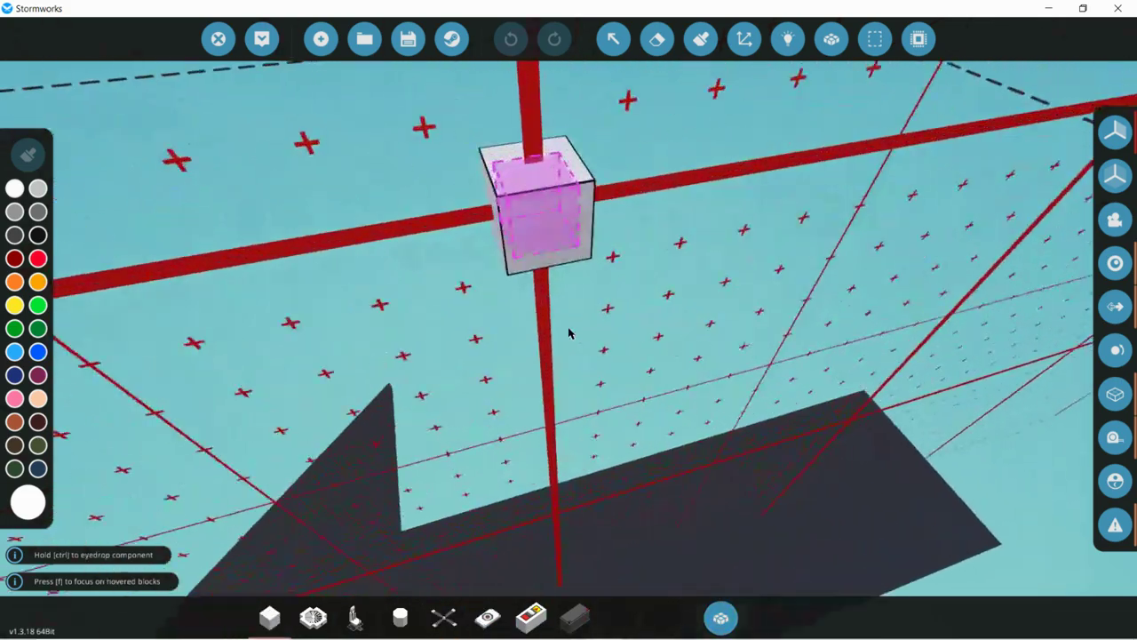
pyautogui.press('s')
pyautogui.press('w')
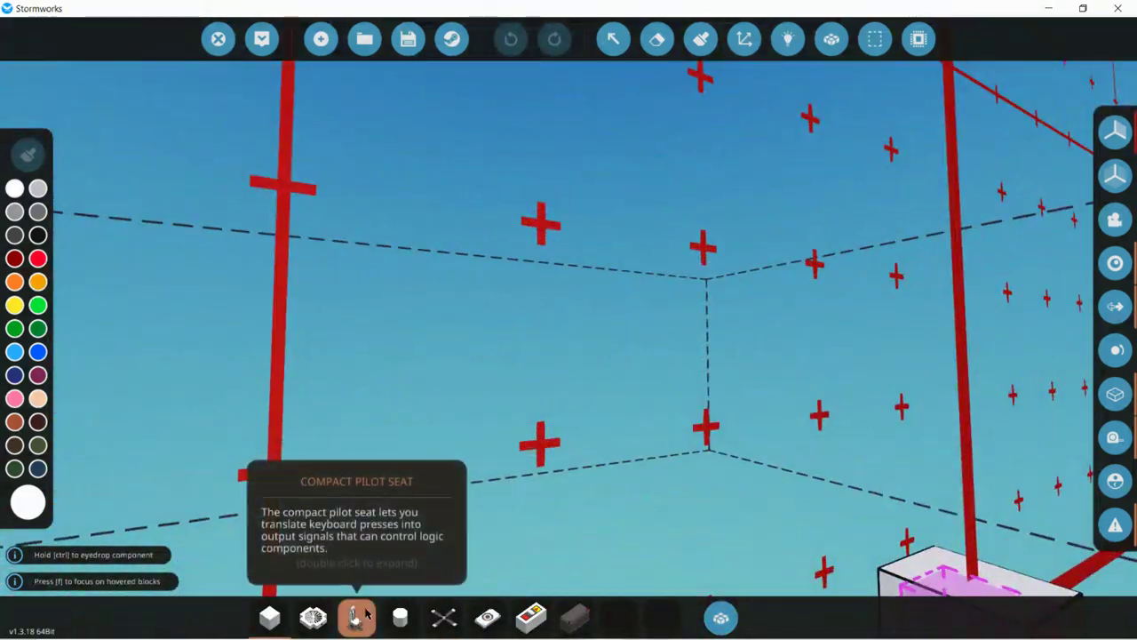
pyautogui.click(366, 614)
pyautogui.press('s')
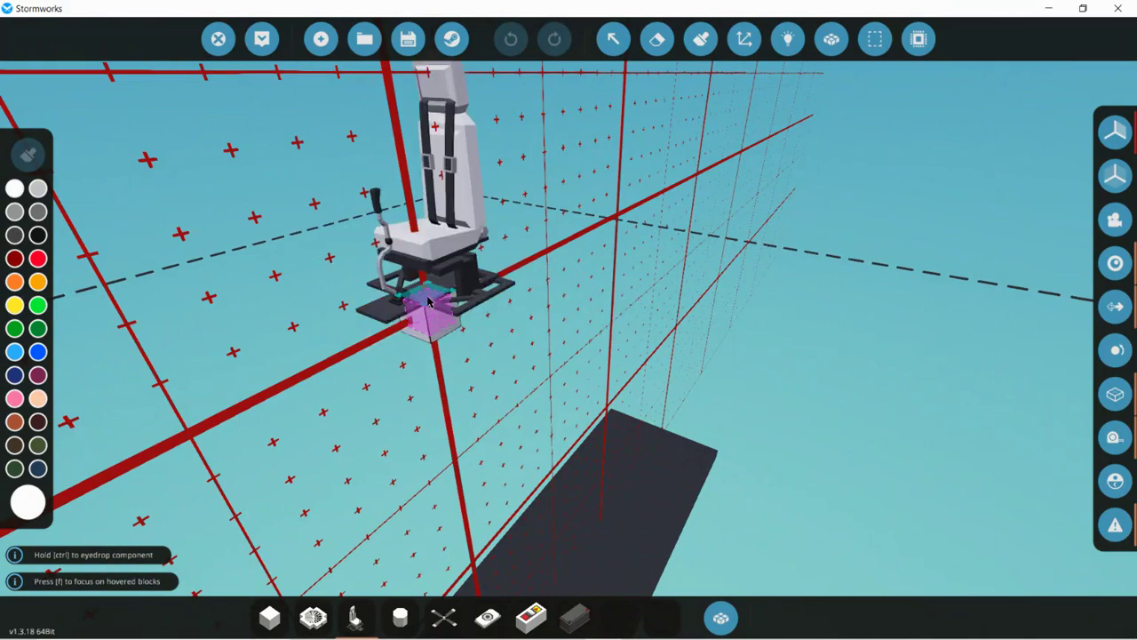
# Step: Add basic blocks around the starting block to form a platform beneath the pilot seat
pyautogui.click(276, 613)
pyautogui.press('w')
pyautogui.press('s')
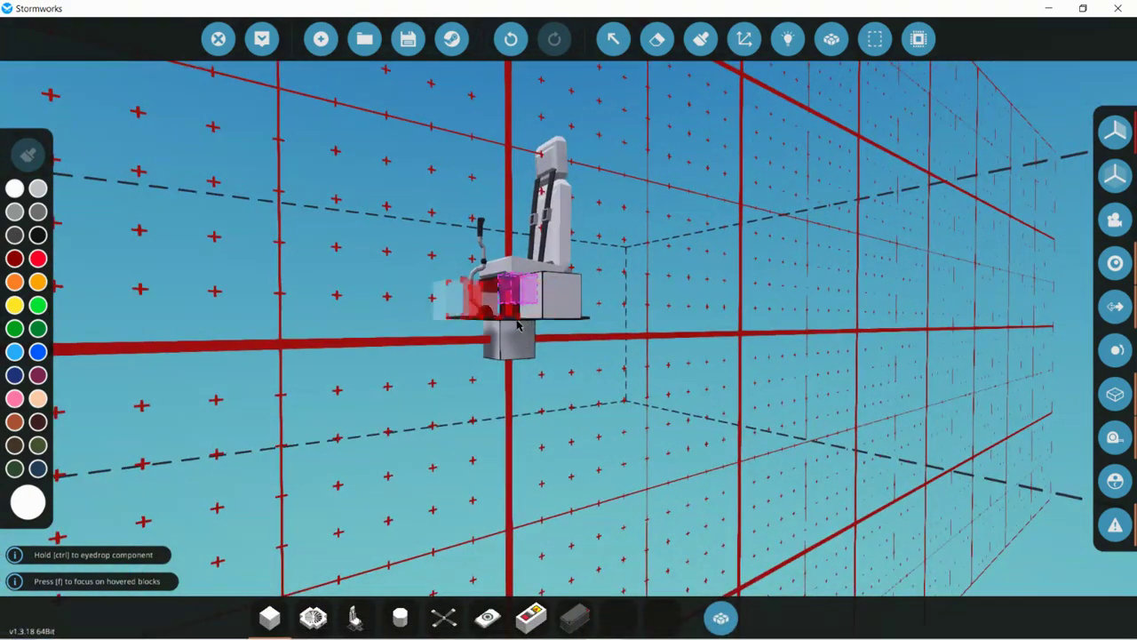
pyautogui.click(513, 335)
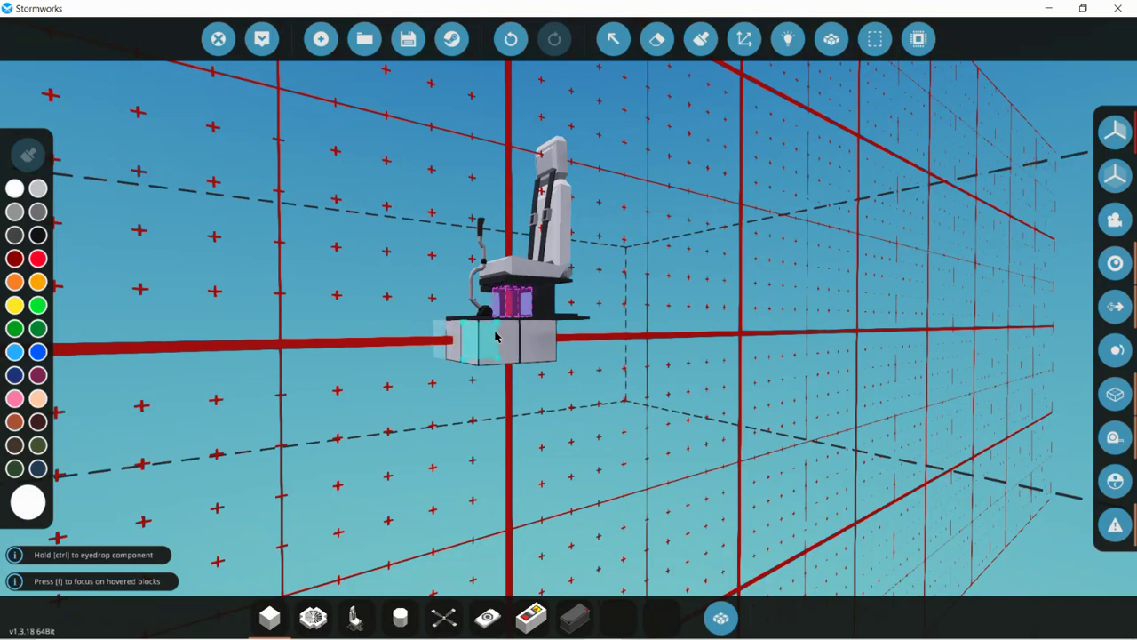
pyautogui.click(496, 335)
pyautogui.press('d')
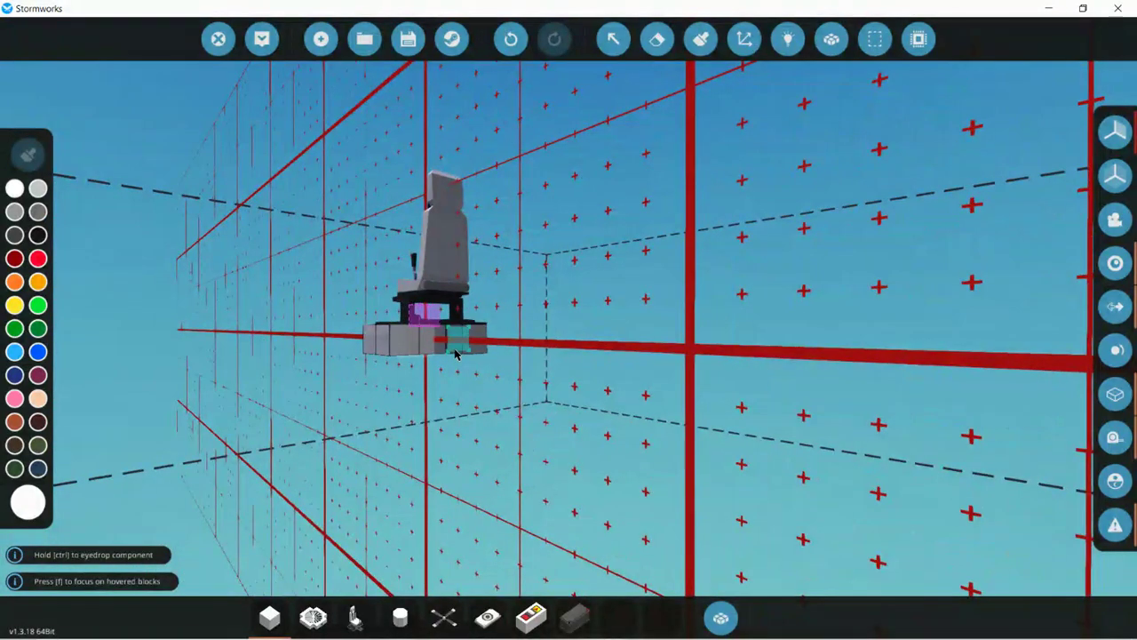
pyautogui.press('w')
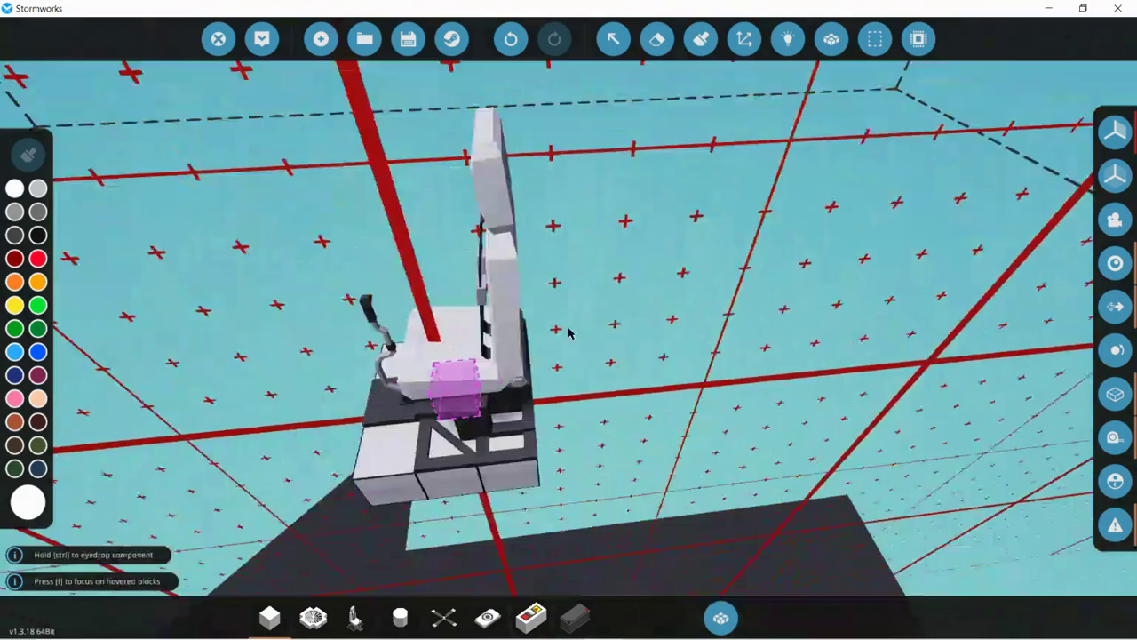
pyautogui.press('s')
pyautogui.press('w')
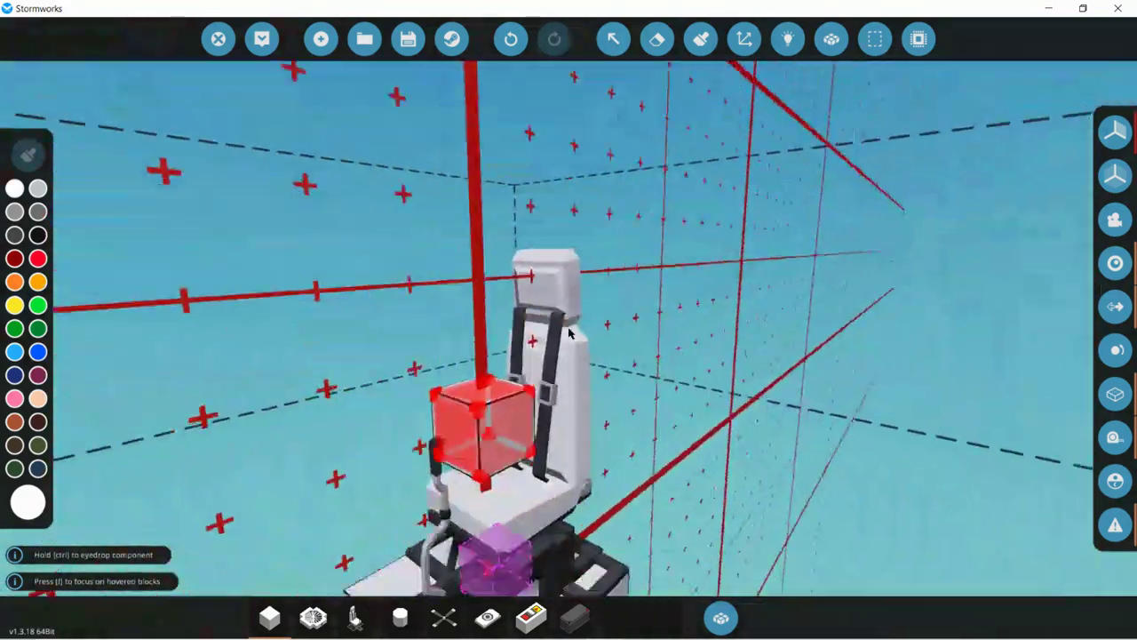
pyautogui.press('s')
pyautogui.press('w')
pyautogui.press('d')
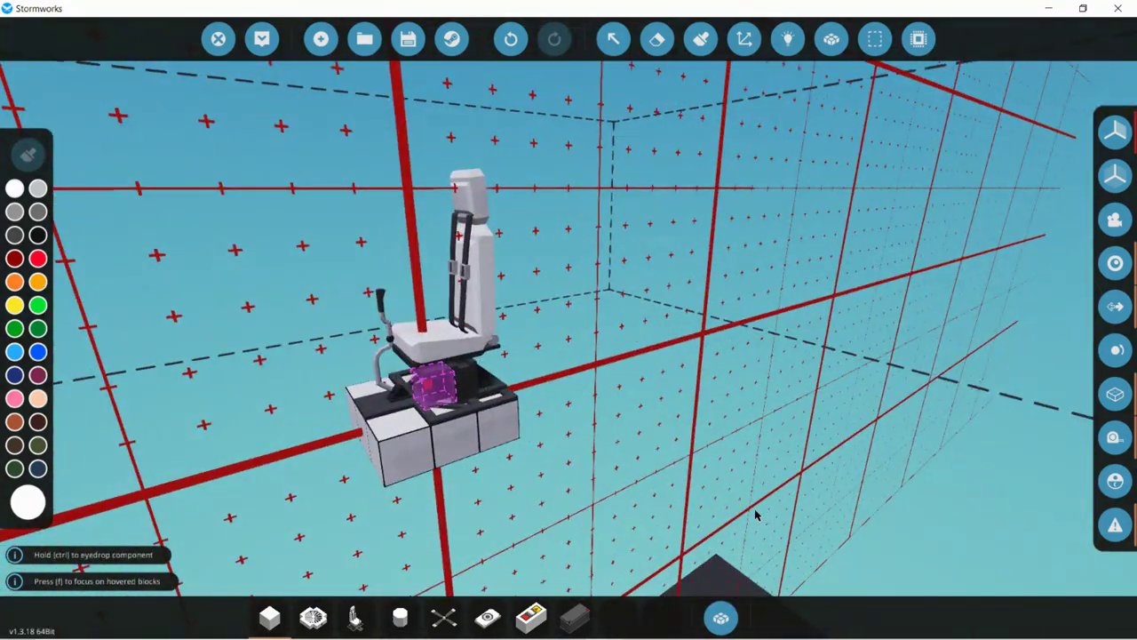
# Step: Review the Compact Pilot Seat's description and its logic inputs and outputs in the component inventory
pyautogui.click(726, 608)
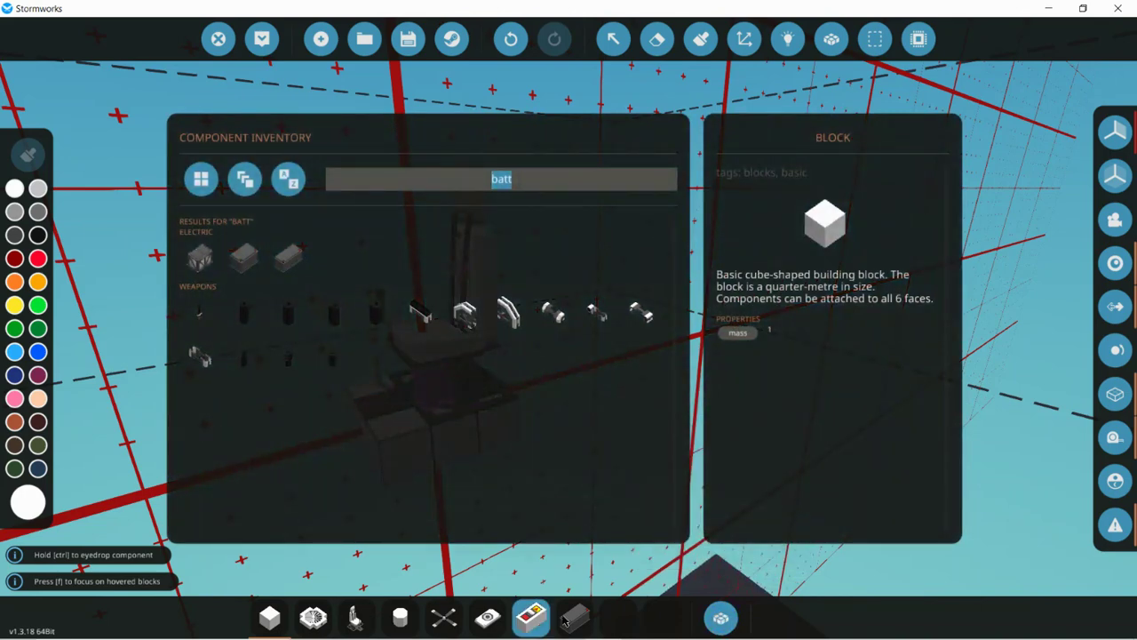
pyautogui.click(357, 618)
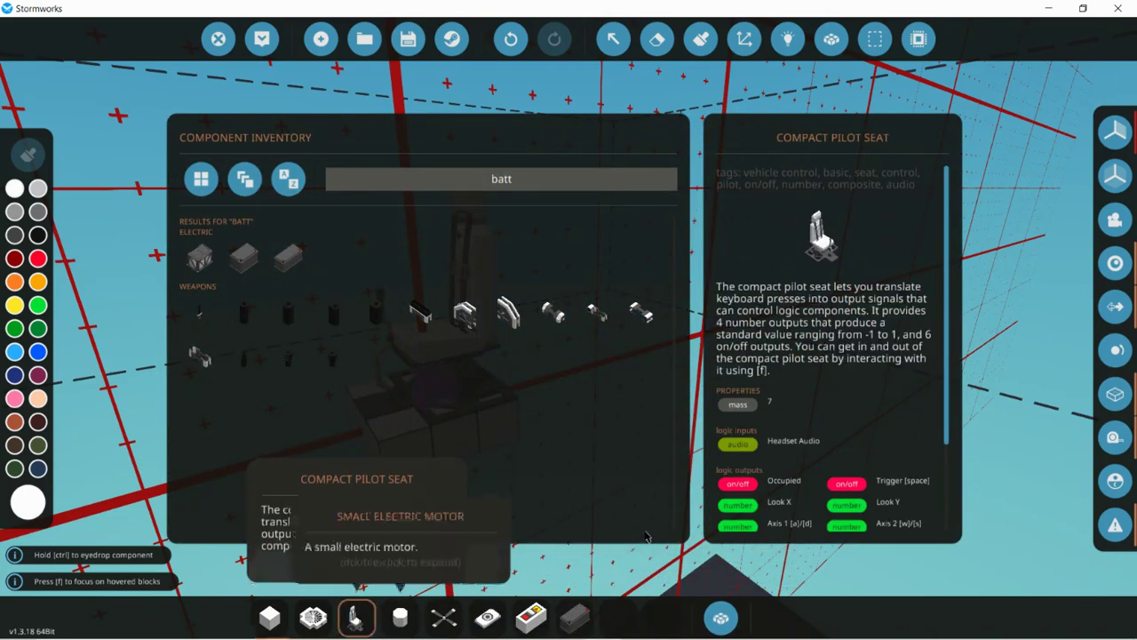
pyautogui.scroll(-5, 877, 393)
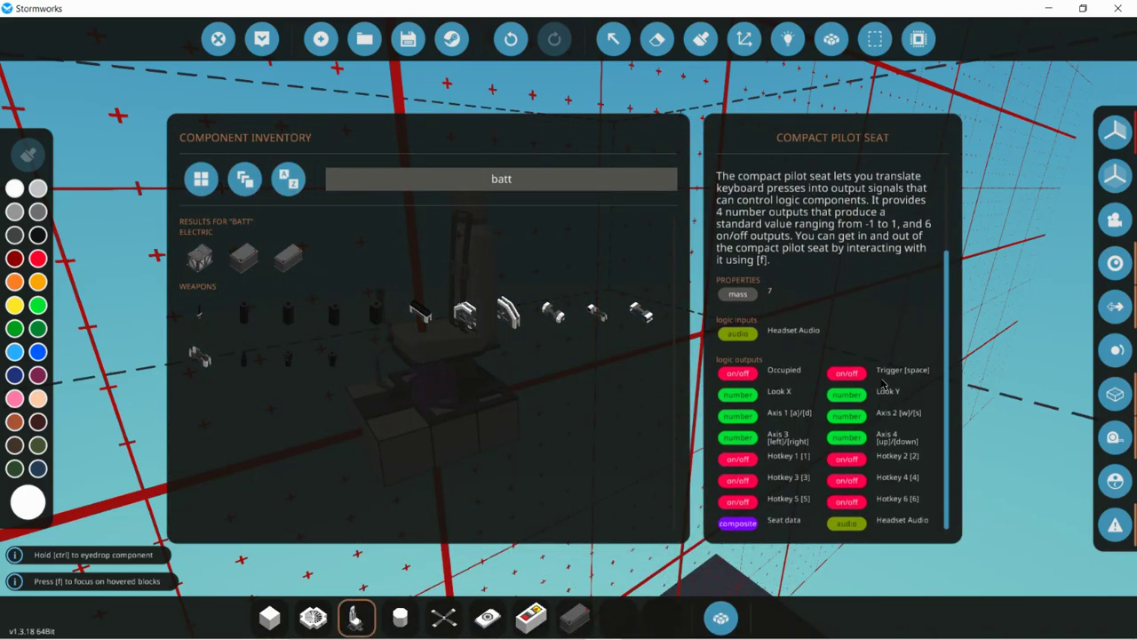
pyautogui.click(721, 616)
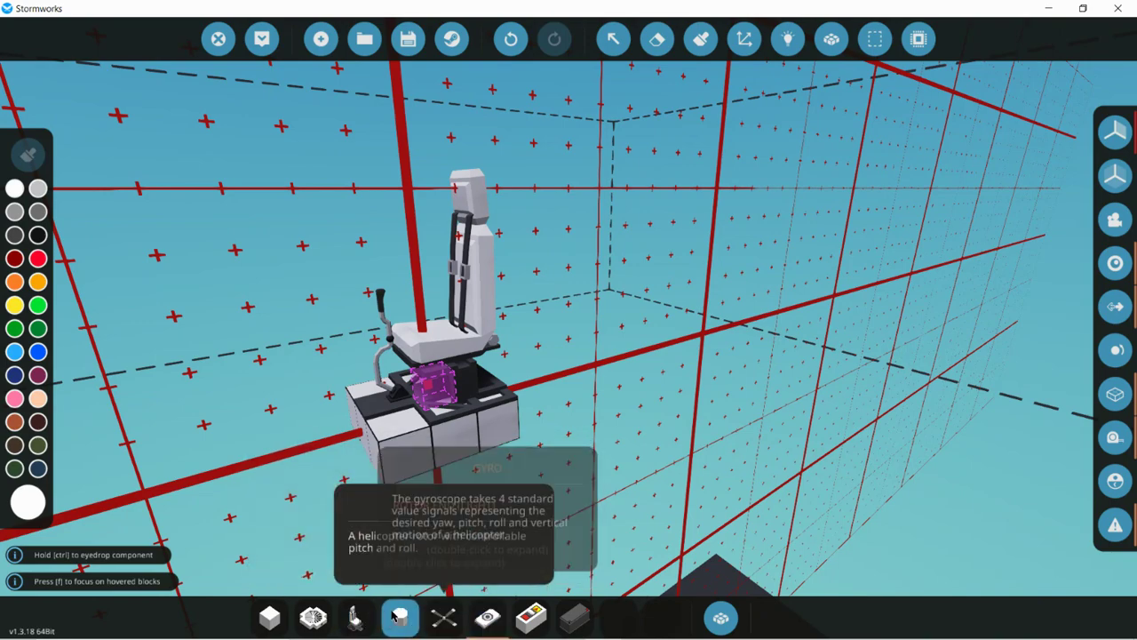
# Step: Extend a straight arm of basic blocks outward from each side of the seat platform
pyautogui.click(270, 617)
pyautogui.moveTo(463, 448); pyautogui.dragTo(523, 461)
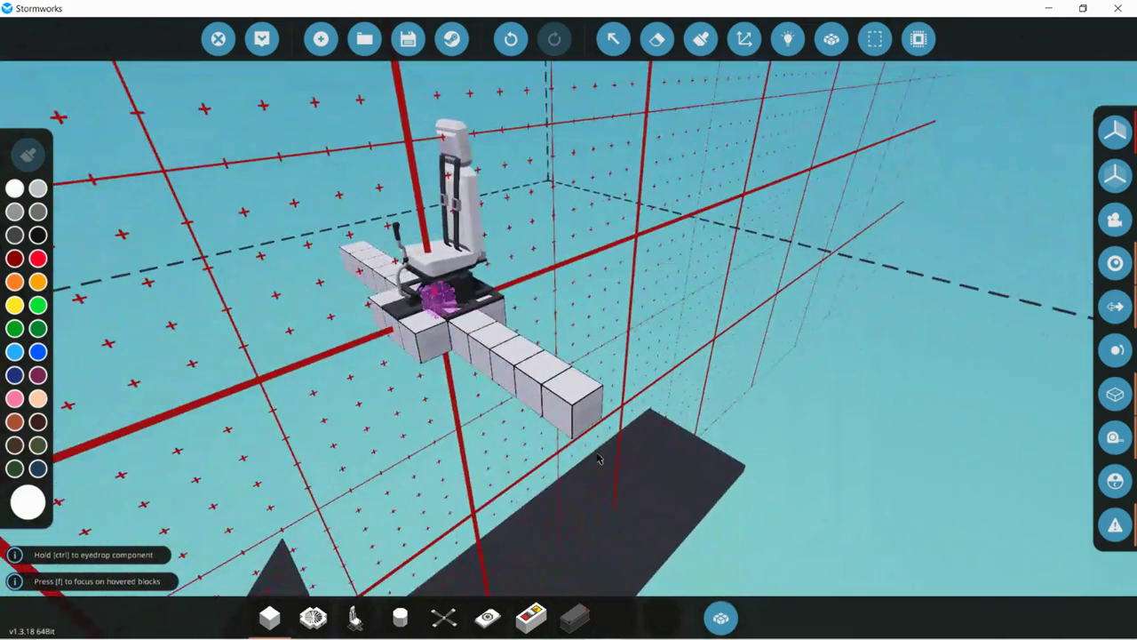
pyautogui.moveTo(588, 424); pyautogui.dragTo(645, 398)
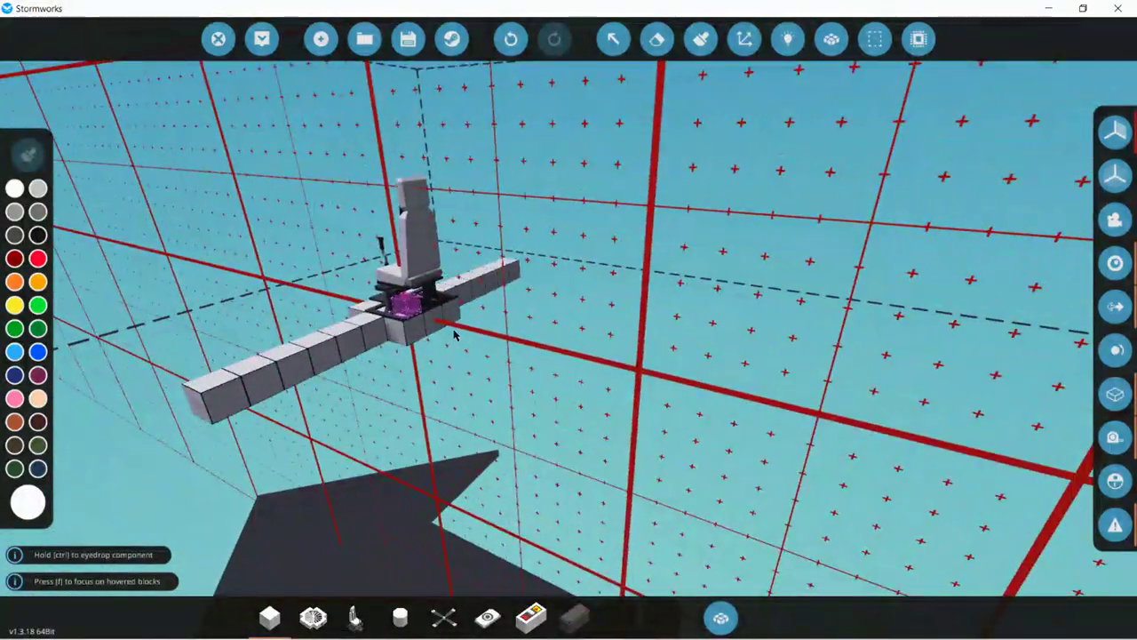
pyautogui.moveTo(445, 329); pyautogui.dragTo(601, 352)
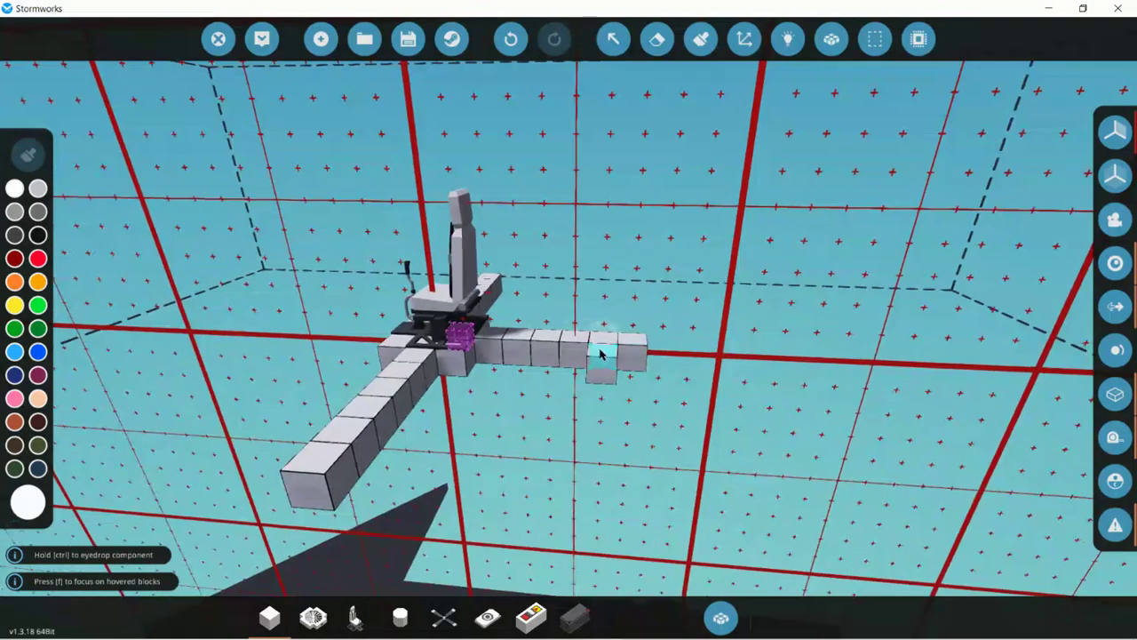
pyautogui.click(511, 39)
pyautogui.moveTo(500, 211)
pyautogui.mouseDown()
pyautogui.moveTo(721, 274)
pyautogui.moveTo(693, 222)
pyautogui.mouseUp()
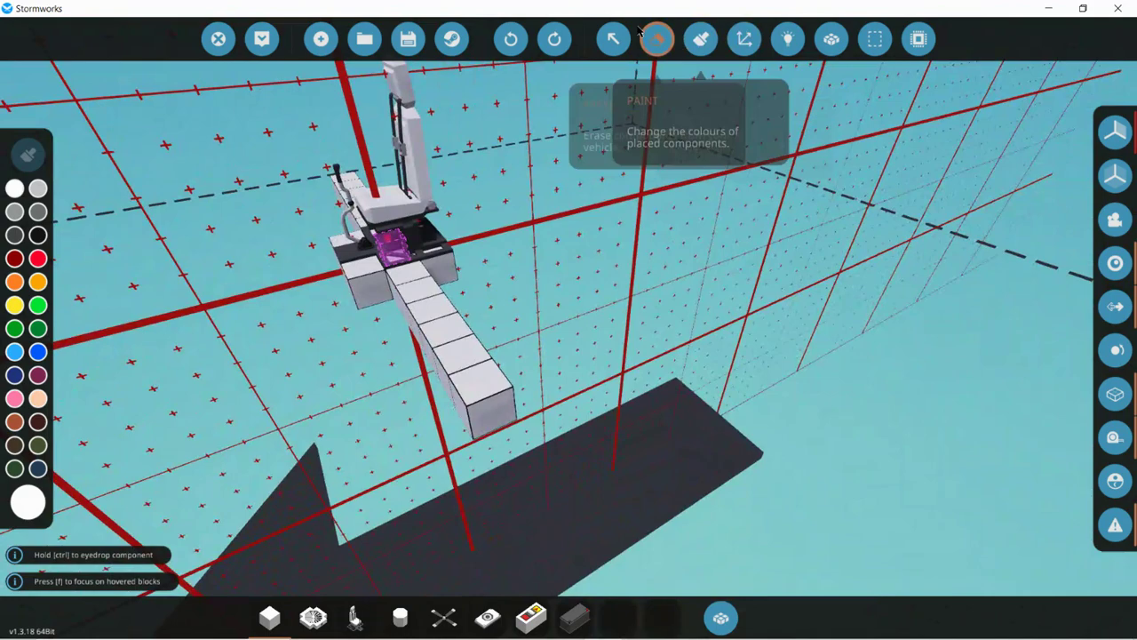
pyautogui.click(512, 38)
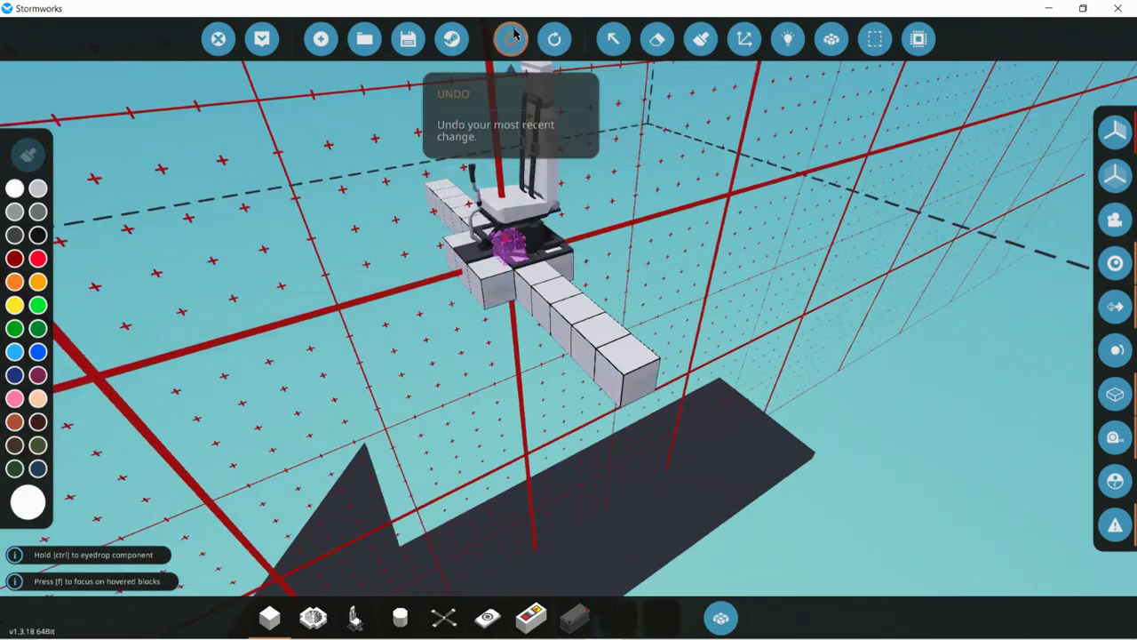
# Step: Erase the end block of the side arms and build a four-block arm straight back behind the seat
pyautogui.click(657, 38)
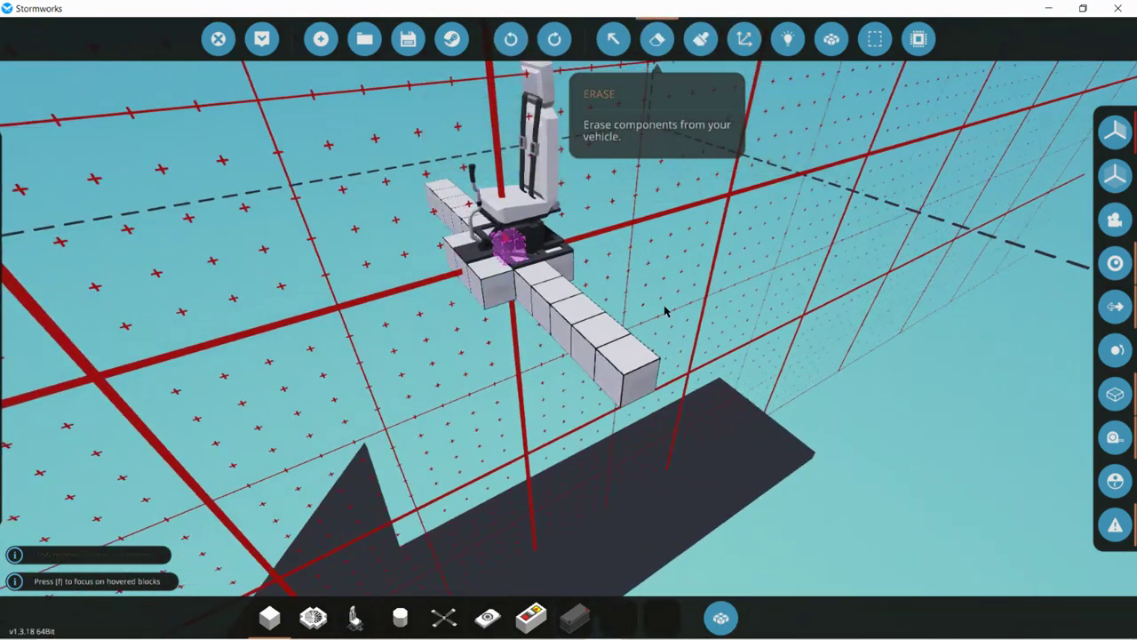
pyautogui.click(642, 382)
pyautogui.moveTo(494, 444); pyautogui.dragTo(565, 334)
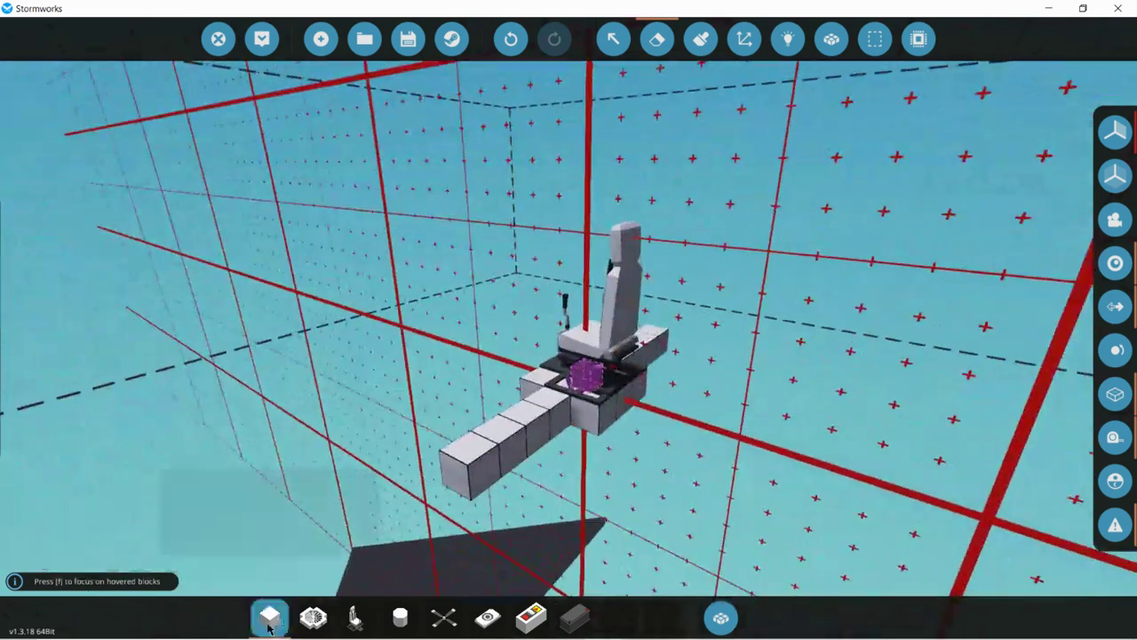
pyautogui.click(270, 618)
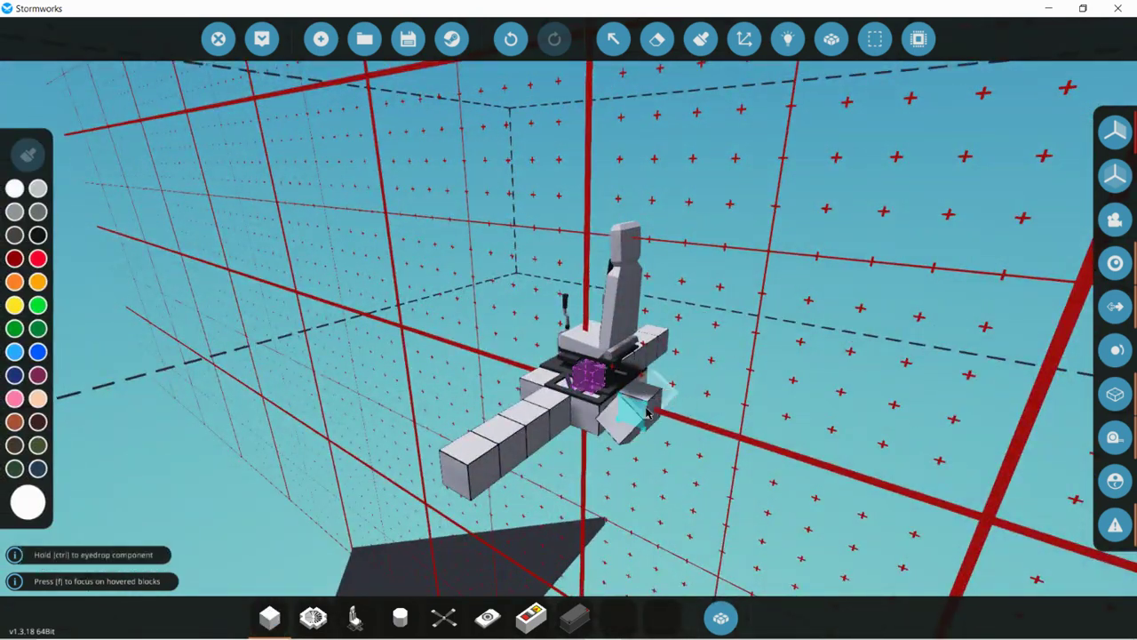
pyautogui.click(511, 38)
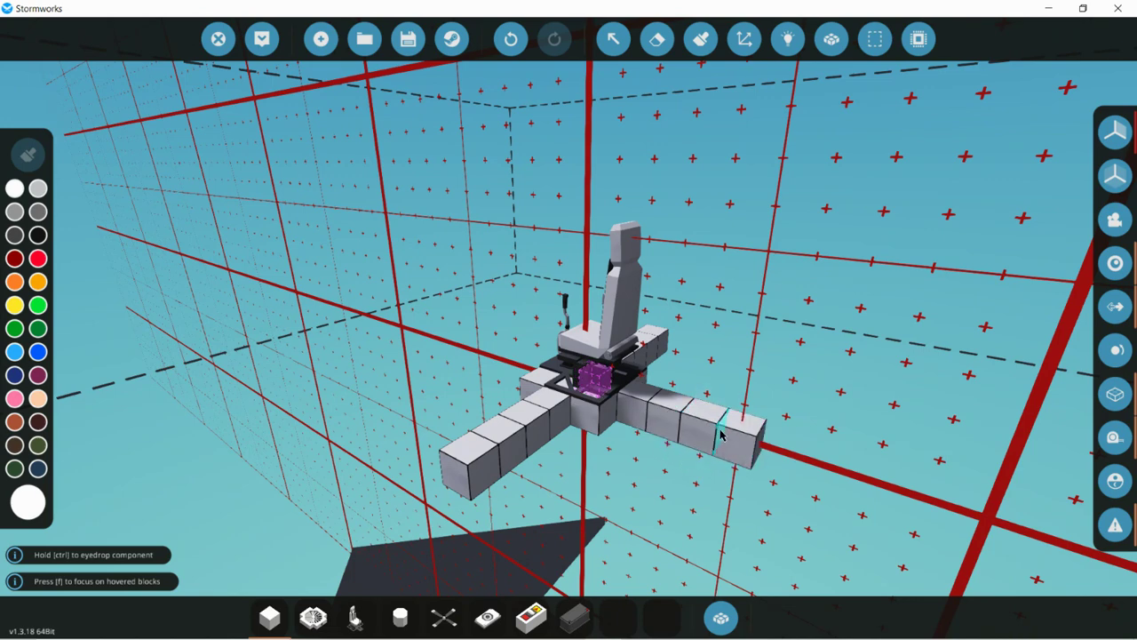
# Step: Place a Small Electric Motor at the end of each of the three arms
pyautogui.click(401, 615)
pyautogui.press('s')
pyautogui.press('d')
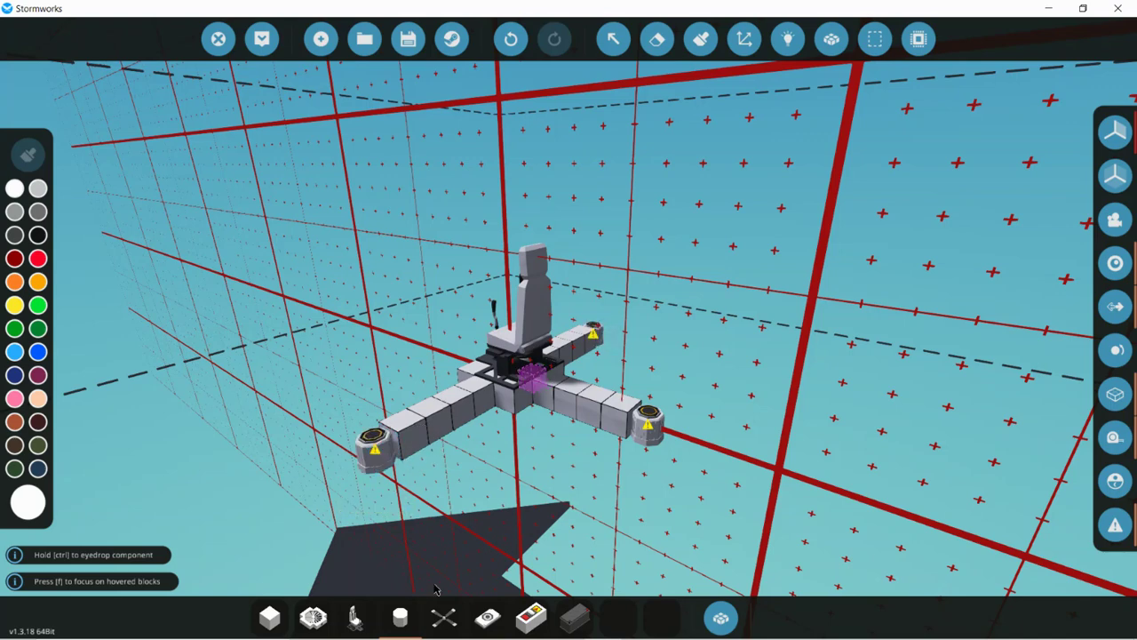
# Step: Try a Rotor End (Light) on a side-arm motor, and undo the placements back to the bare arms
pyautogui.click(444, 617)
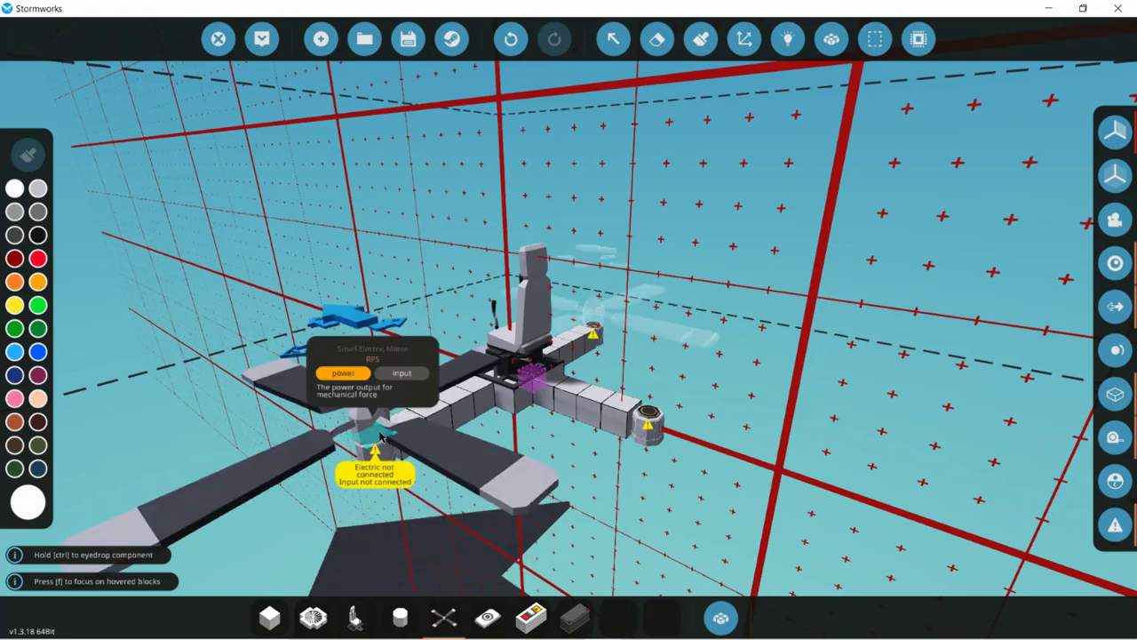
pyautogui.click(380, 435)
pyautogui.click(511, 39)
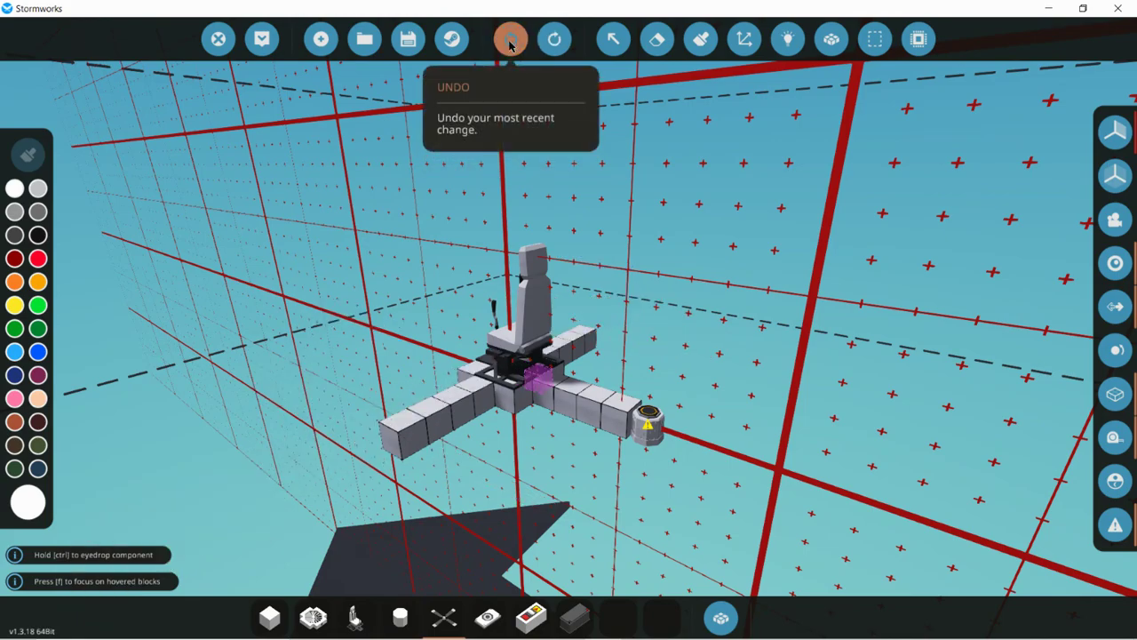
pyautogui.click(511, 44)
# Step: Lengthen the side arms with more basic blocks and add one block to the end of the rear arm
pyautogui.moveTo(550, 329); pyautogui.dragTo(204, 615)
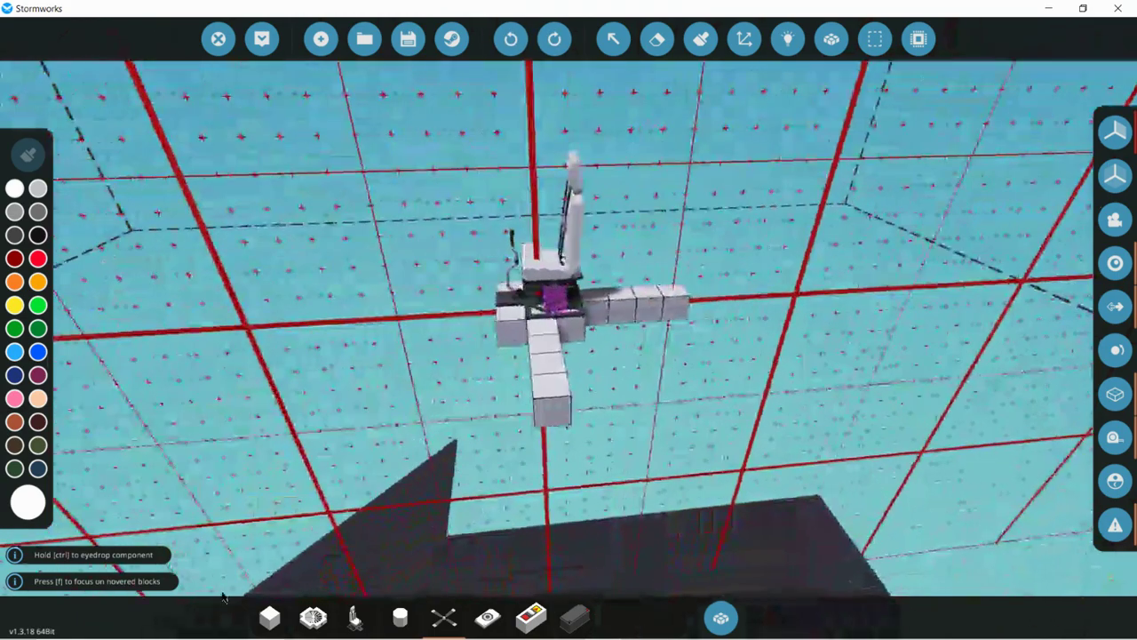
pyautogui.click(264, 625)
pyautogui.press('d')
pyautogui.press('d')
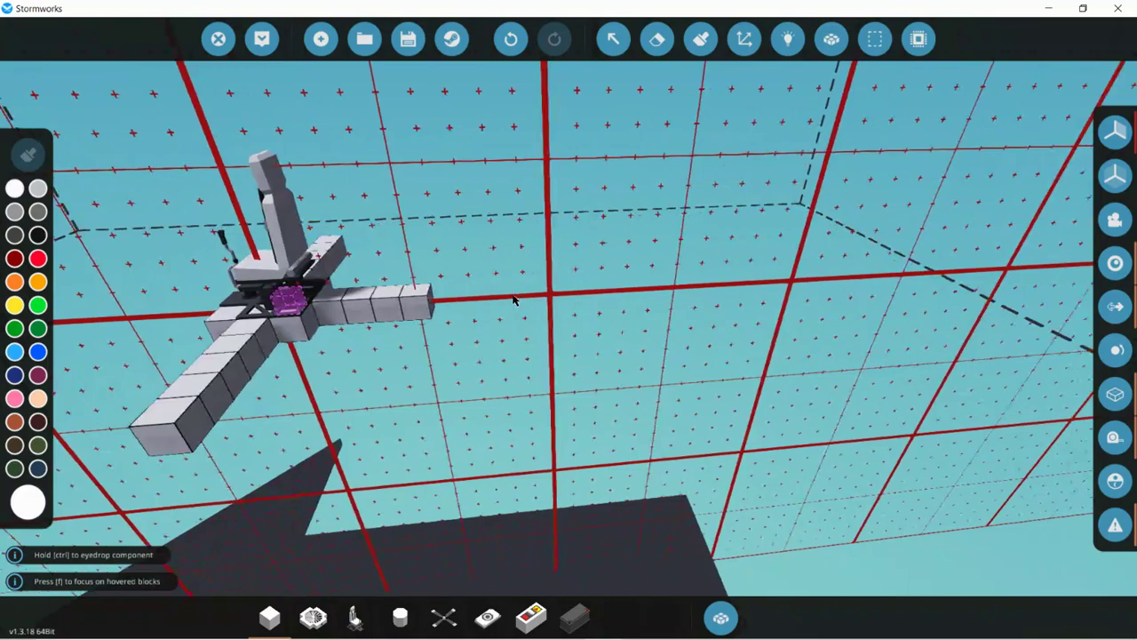
pyautogui.click(427, 301)
# Step: Place a Small Electric Motor at the end of each of the three arms and a Rotor End (Light) on top of each motor
pyautogui.click(401, 615)
pyautogui.moveTo(535, 485); pyautogui.dragTo(553, 423)
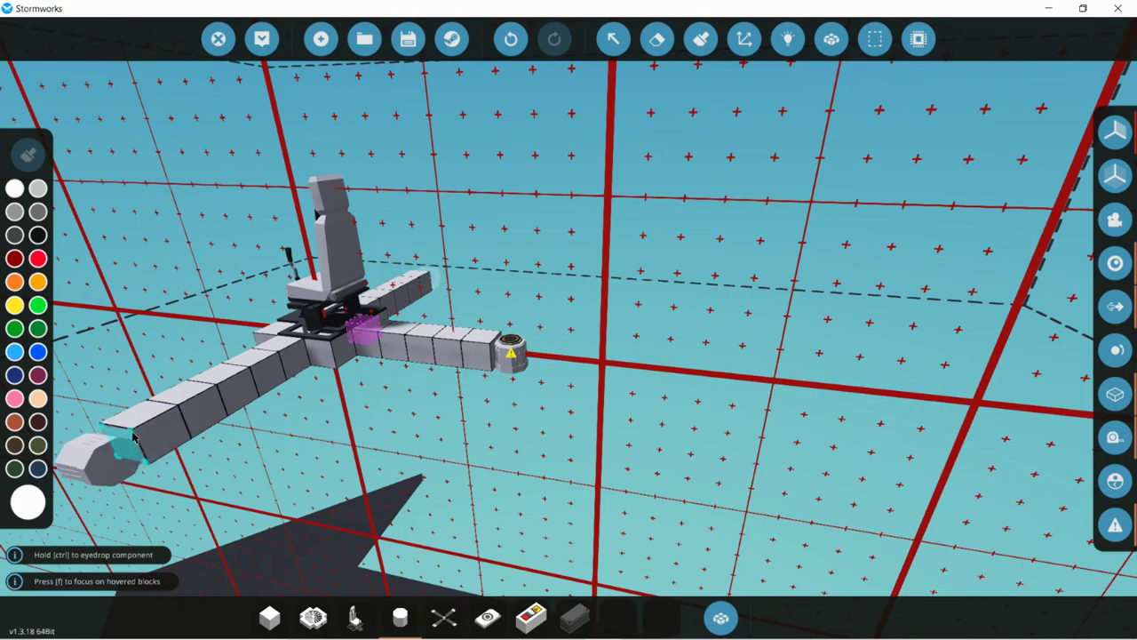
pyautogui.click(444, 616)
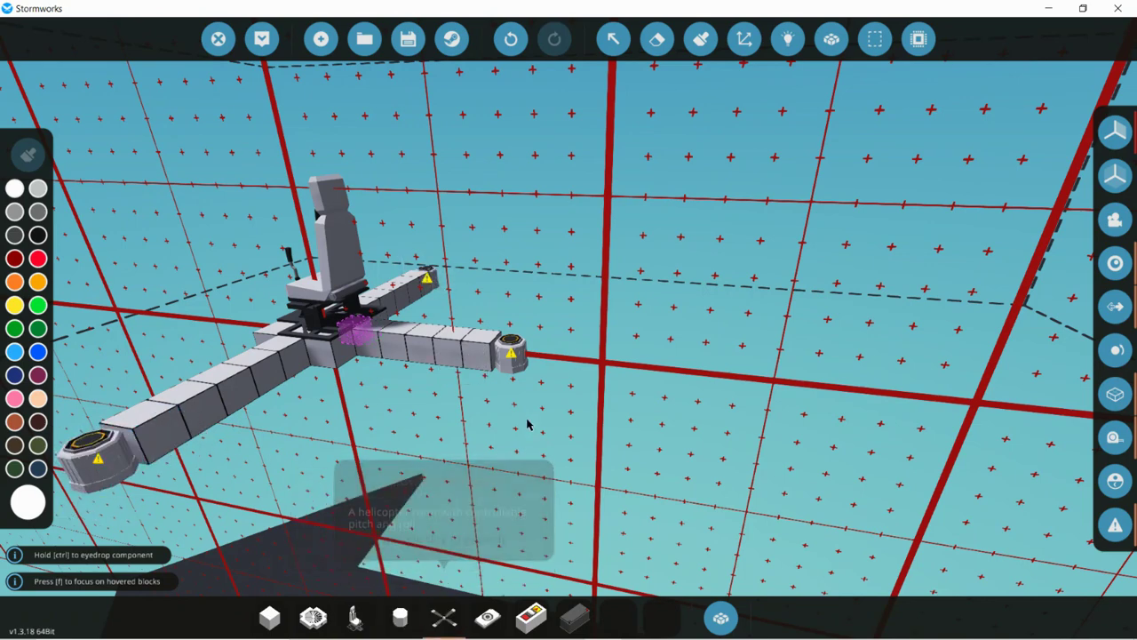
pyautogui.click(517, 337)
pyautogui.click(99, 437)
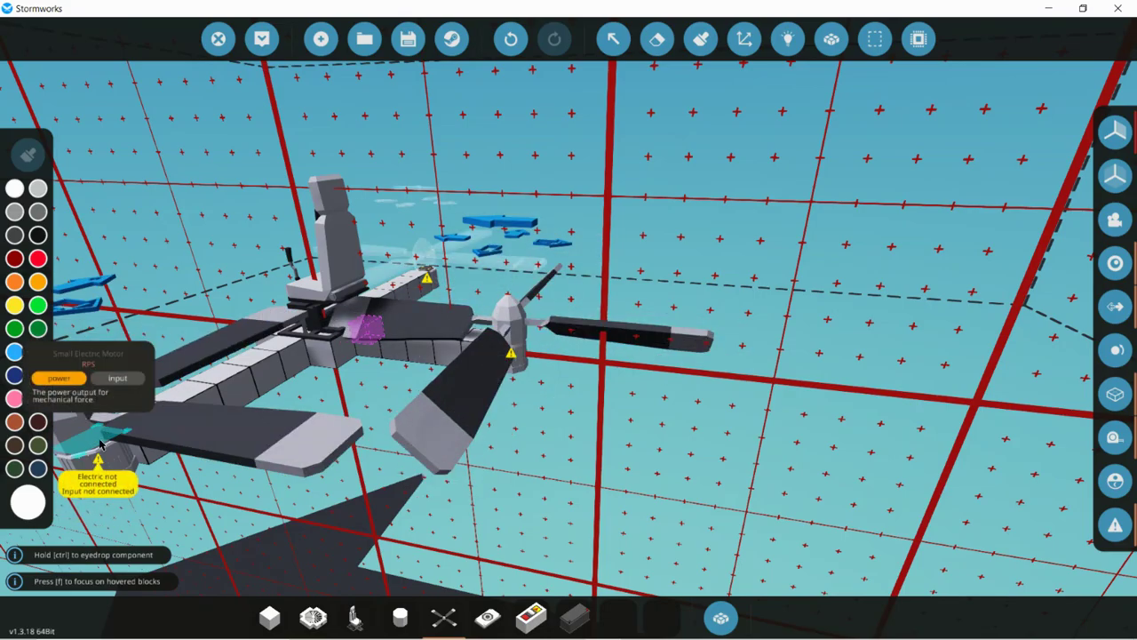
pyautogui.moveTo(373, 382); pyautogui.dragTo(314, 366)
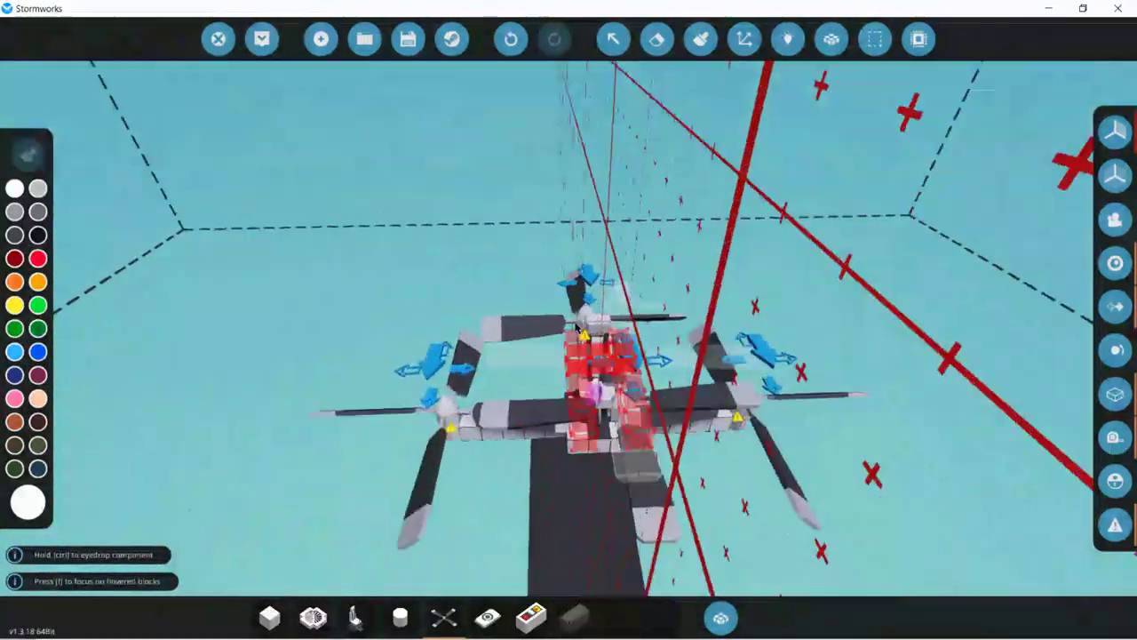
# Step: Set the Blade Pitch of all three Rotor End (Light) components to neutral
pyautogui.click(613, 38)
pyautogui.click(358, 498)
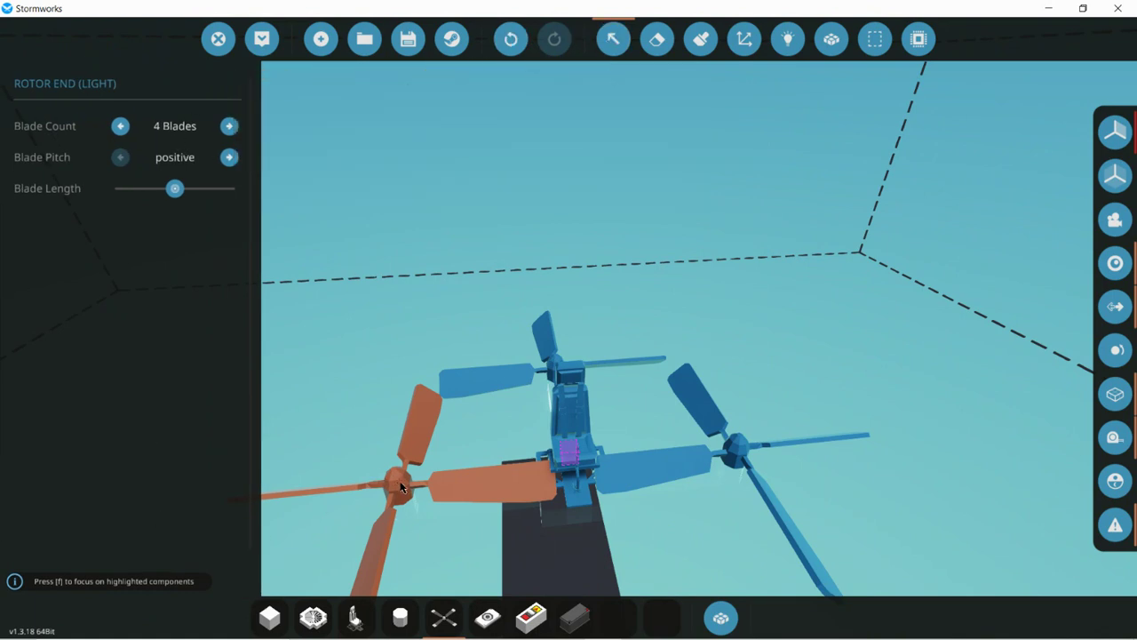
pyautogui.click(228, 157)
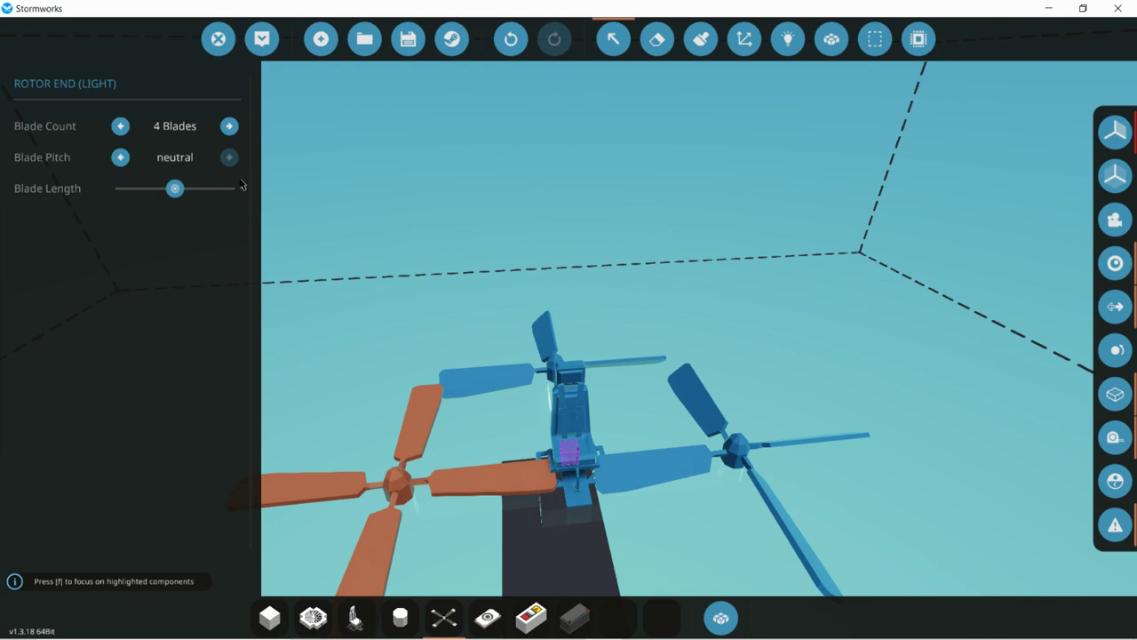
pyautogui.click(555, 359)
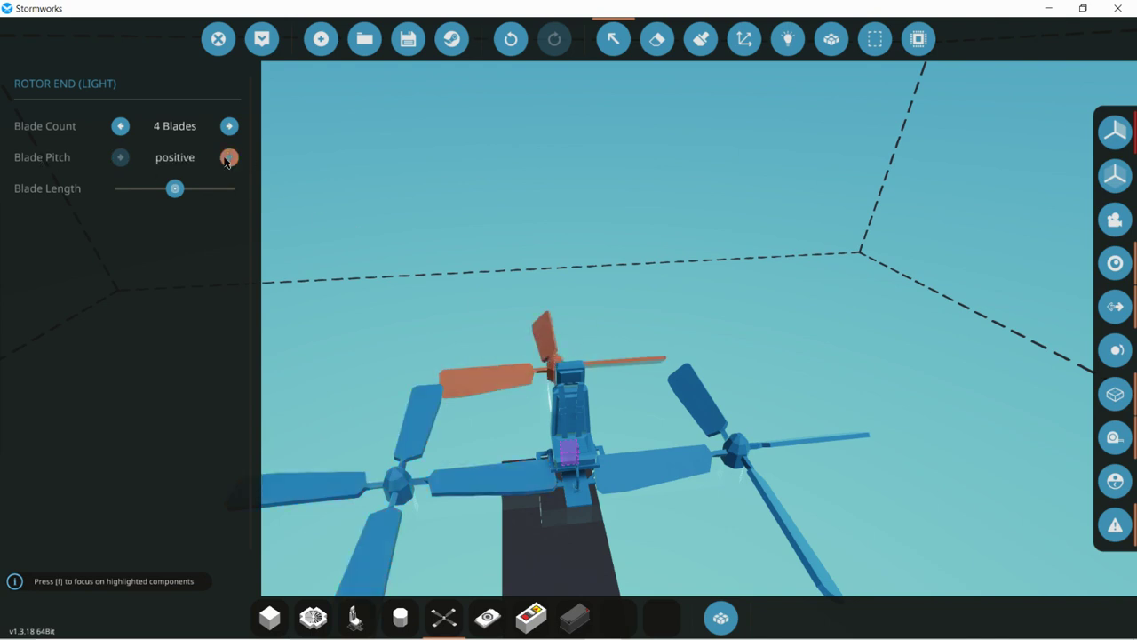
pyautogui.hotkey('ctrl', 'z')
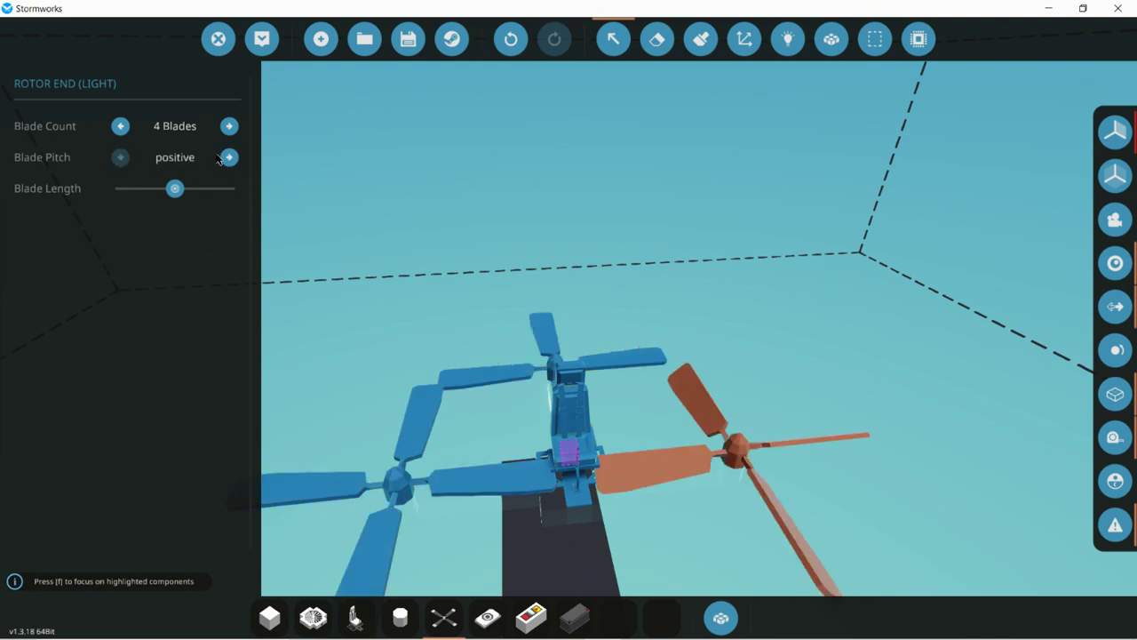
pyautogui.click(233, 159)
pyautogui.click(613, 39)
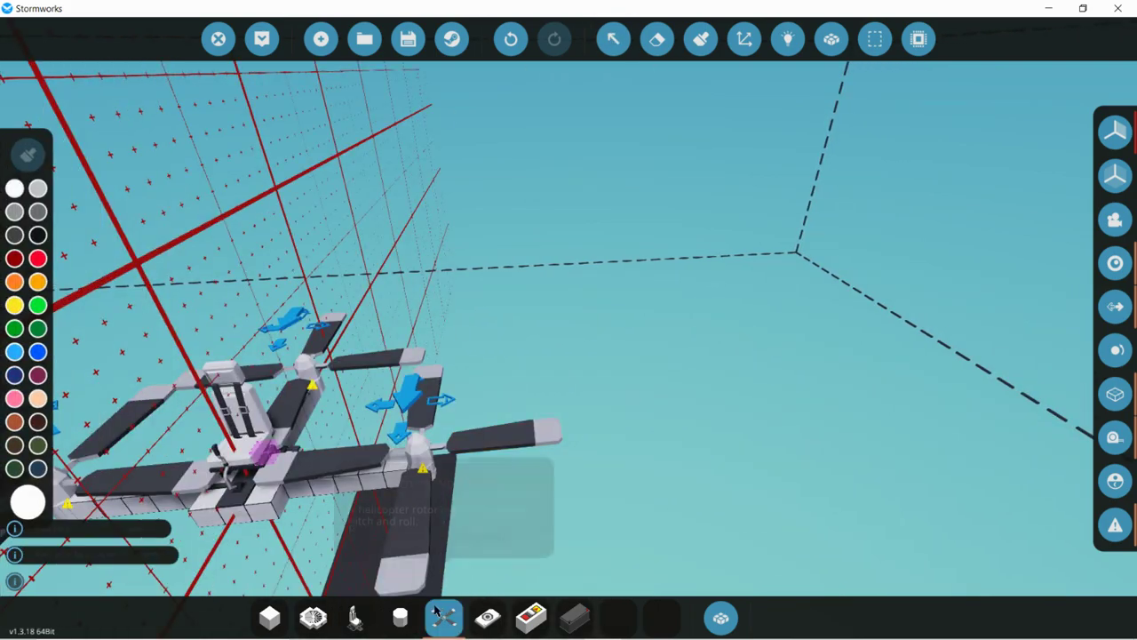
# Step: Place a gyro on the underside of the centre platform, beneath the seat
pyautogui.click(477, 623)
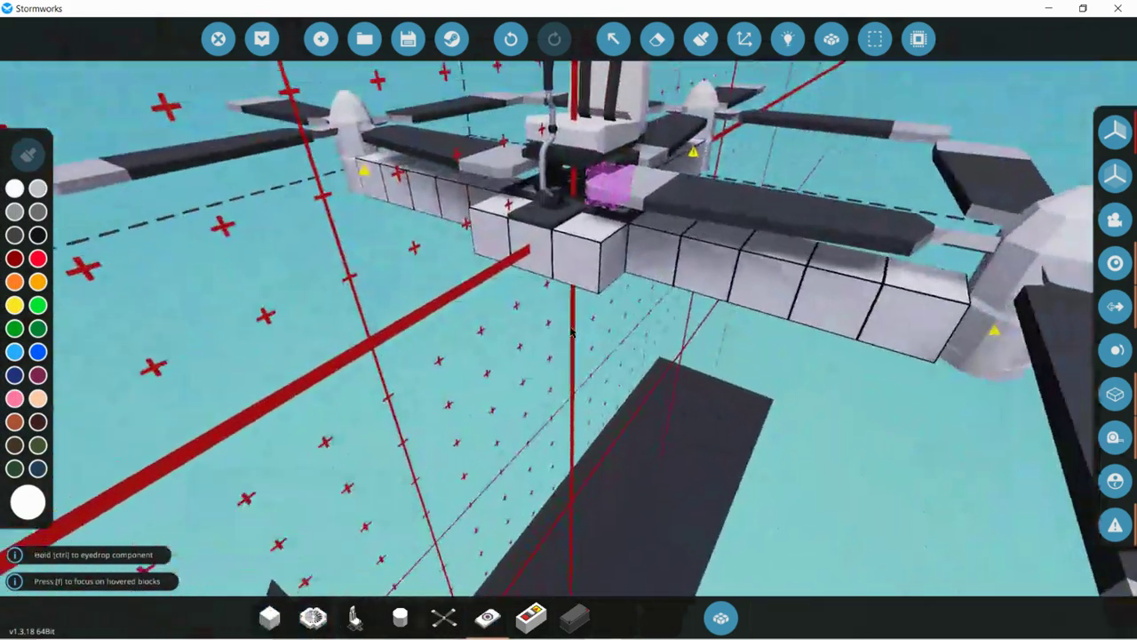
pyautogui.press('s')
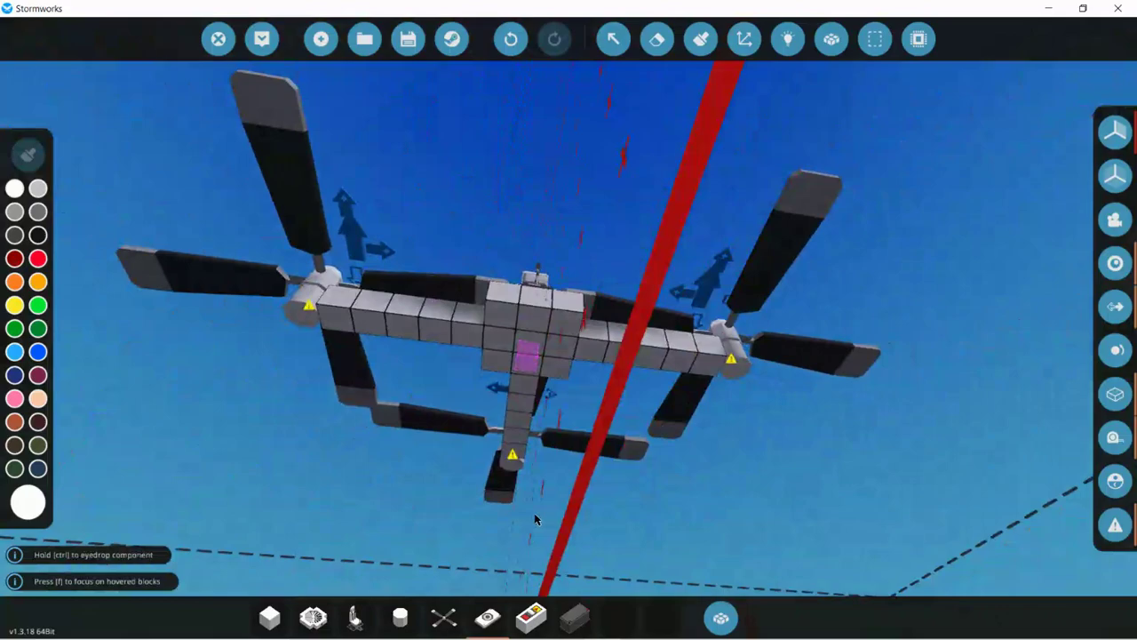
pyautogui.click(528, 346)
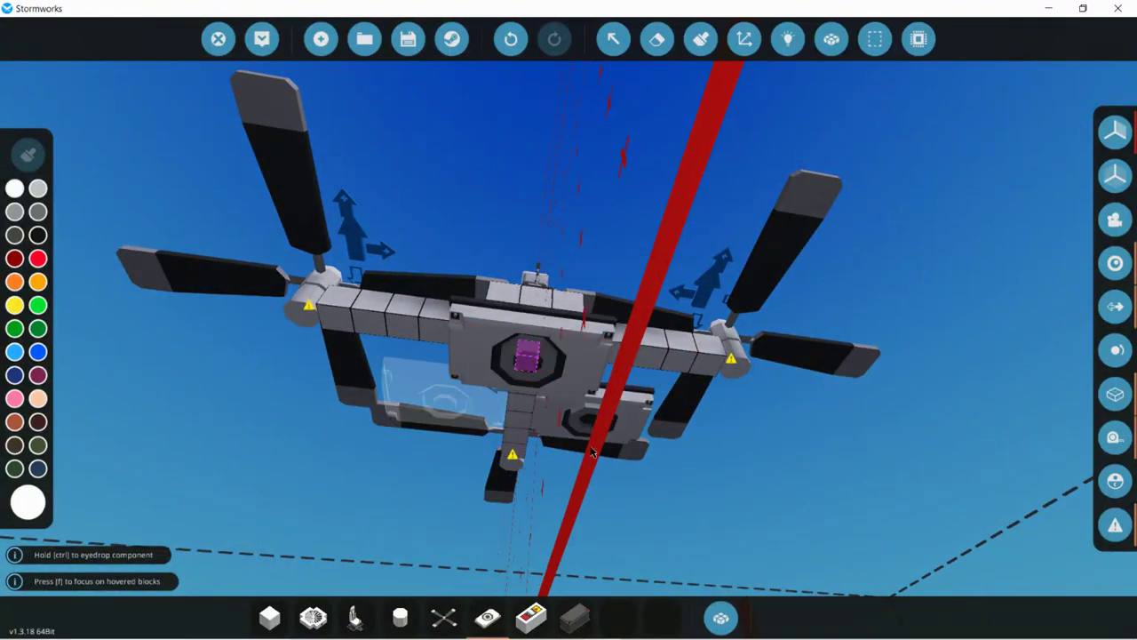
# Step: Examine the aircraft from all sides with the gyro mounted underneath
pyautogui.press('w')
pyautogui.press('s')
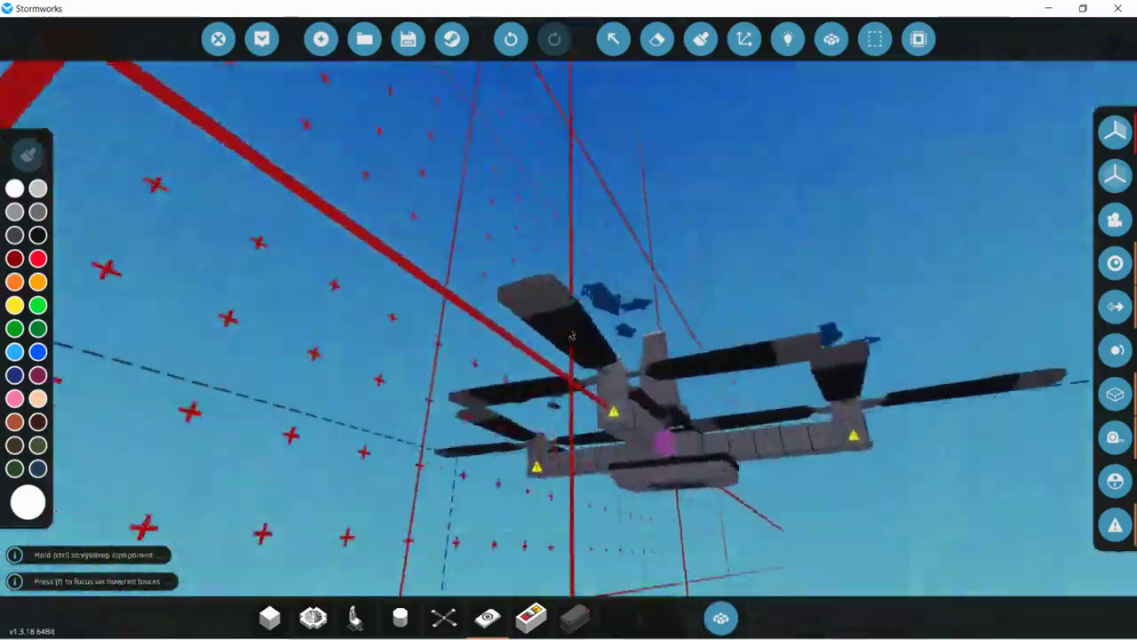
pyautogui.press('w')
pyautogui.press('s')
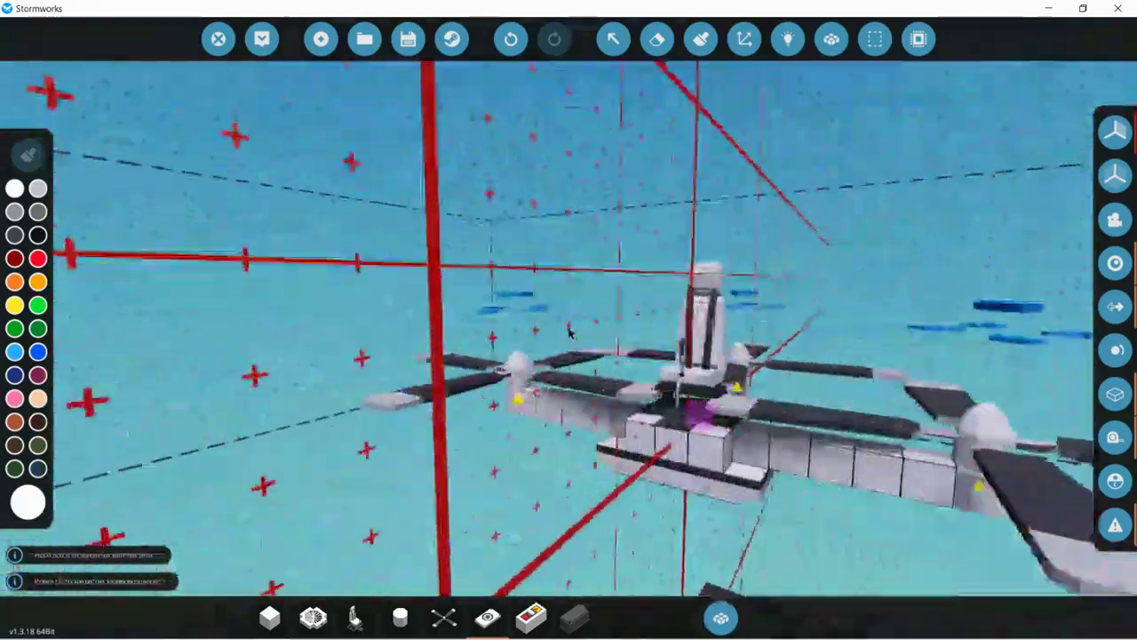
pyautogui.press('w')
pyautogui.press('s')
pyautogui.press('w')
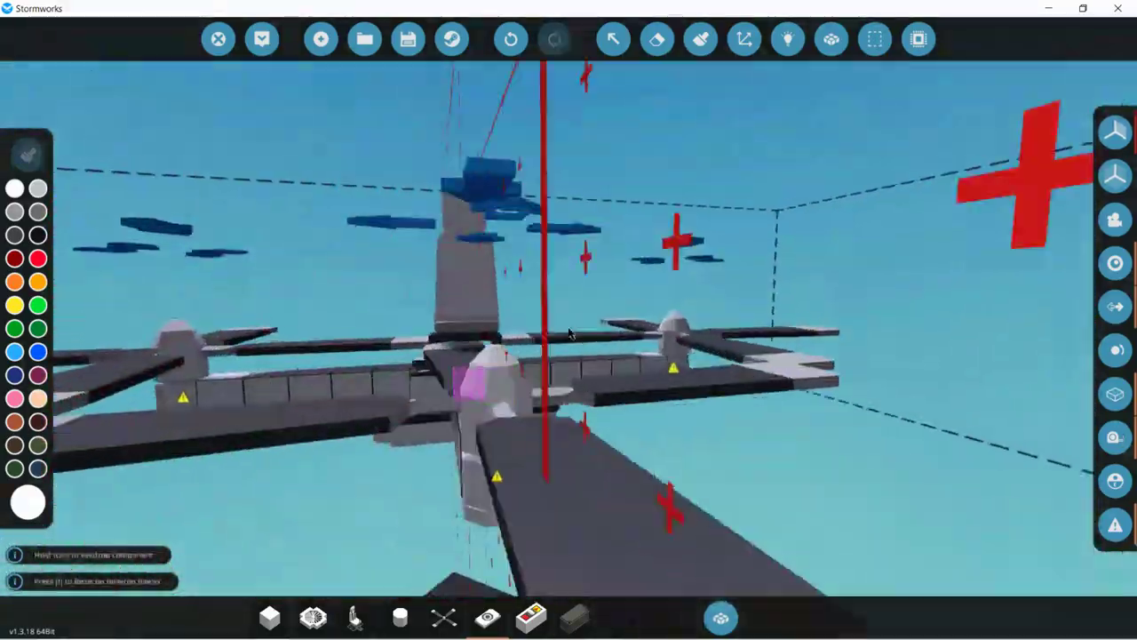
pyautogui.press('s')
pyautogui.press('w')
pyautogui.press('s')
pyautogui.scroll(-3, 933, 171)
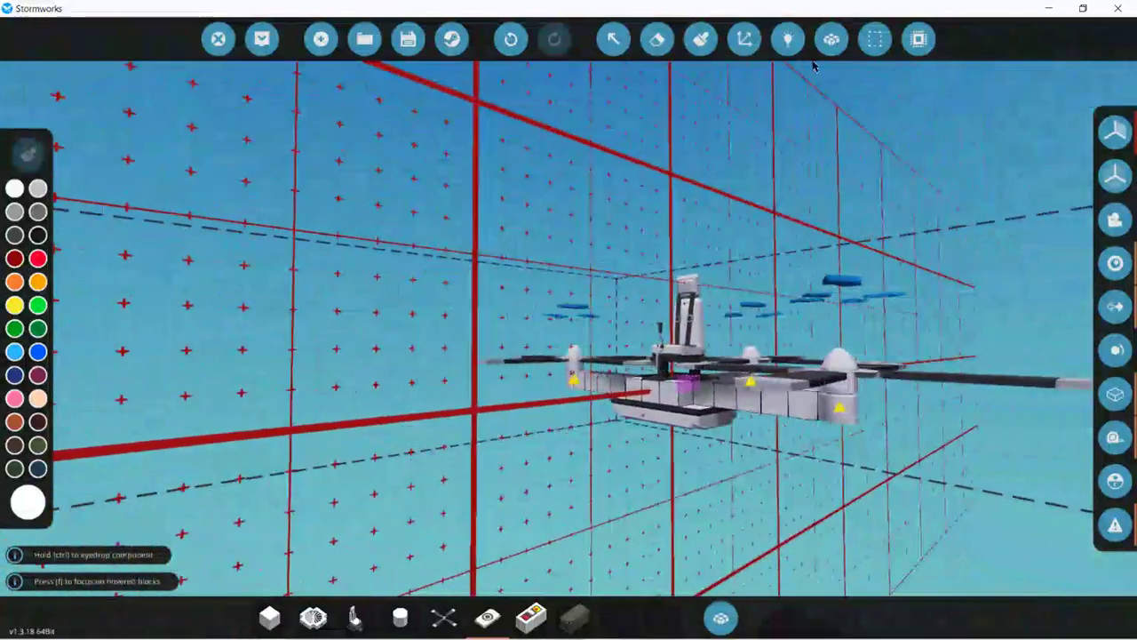
# Step: Wire the gyro's stabilised up/down output to the middle logic node of each of the three rotors
pyautogui.click(787, 38)
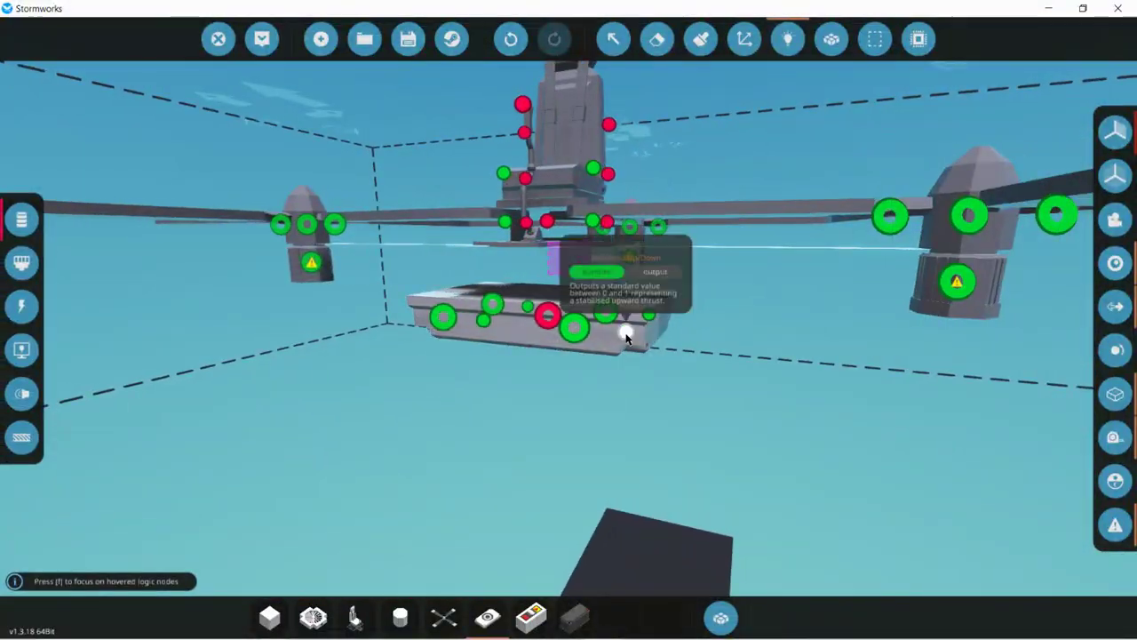
pyautogui.press('w')
pyautogui.moveTo(625, 332); pyautogui.dragTo(569, 333)
pyautogui.moveTo(626, 243); pyautogui.dragTo(637, 233)
pyautogui.click(932, 250)
pyautogui.moveTo(576, 333); pyautogui.dragTo(717, 302)
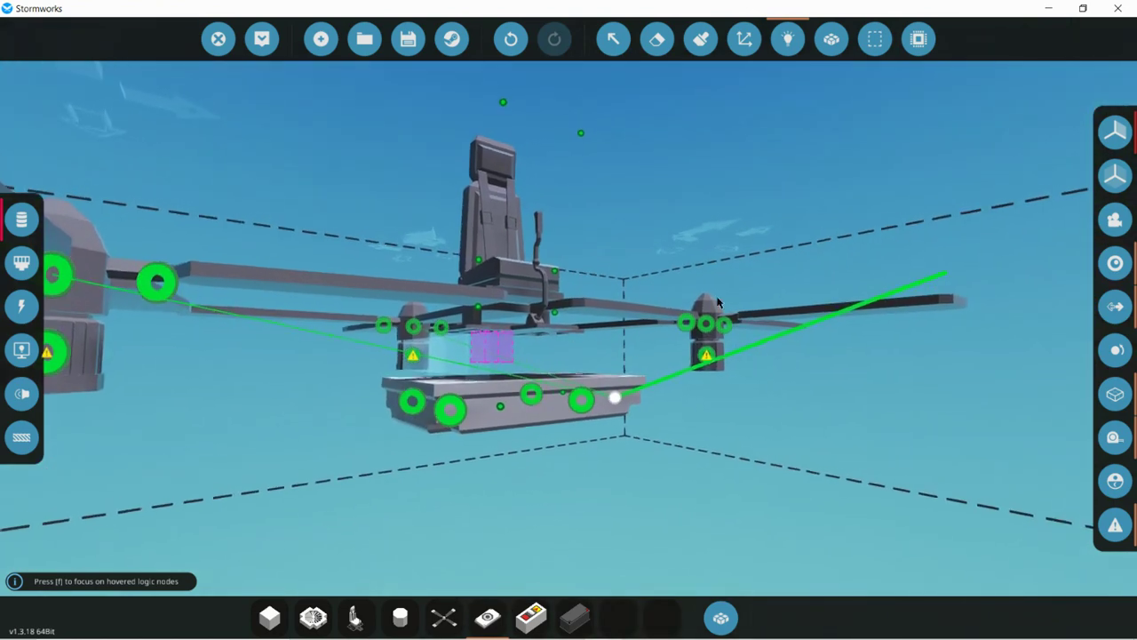
pyautogui.click(706, 325)
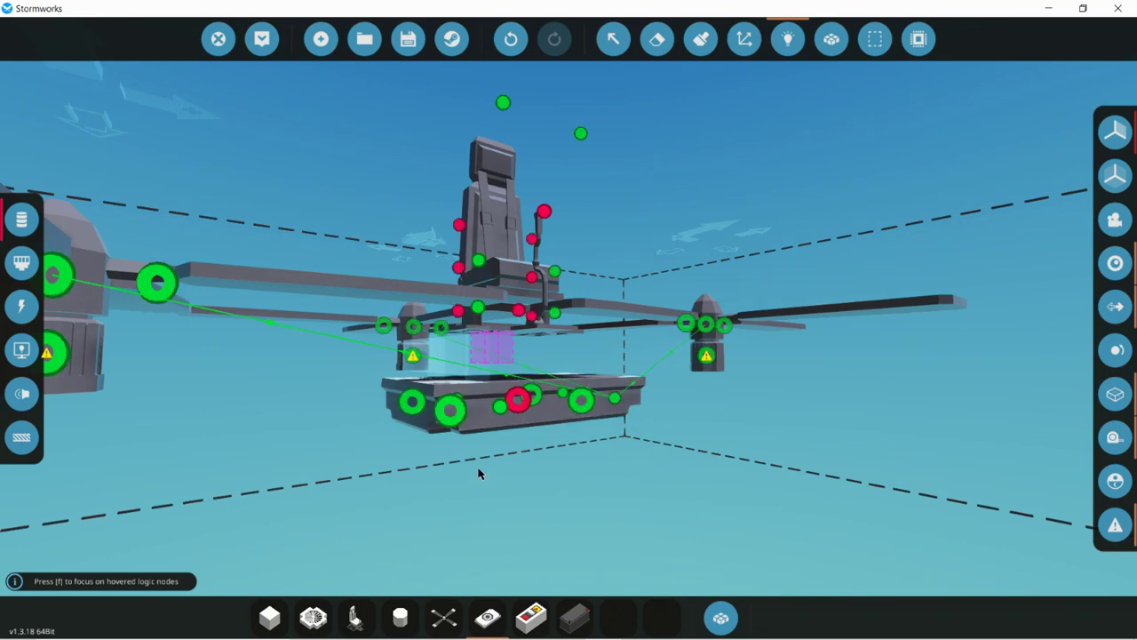
pyautogui.click(449, 410)
pyautogui.press('a')
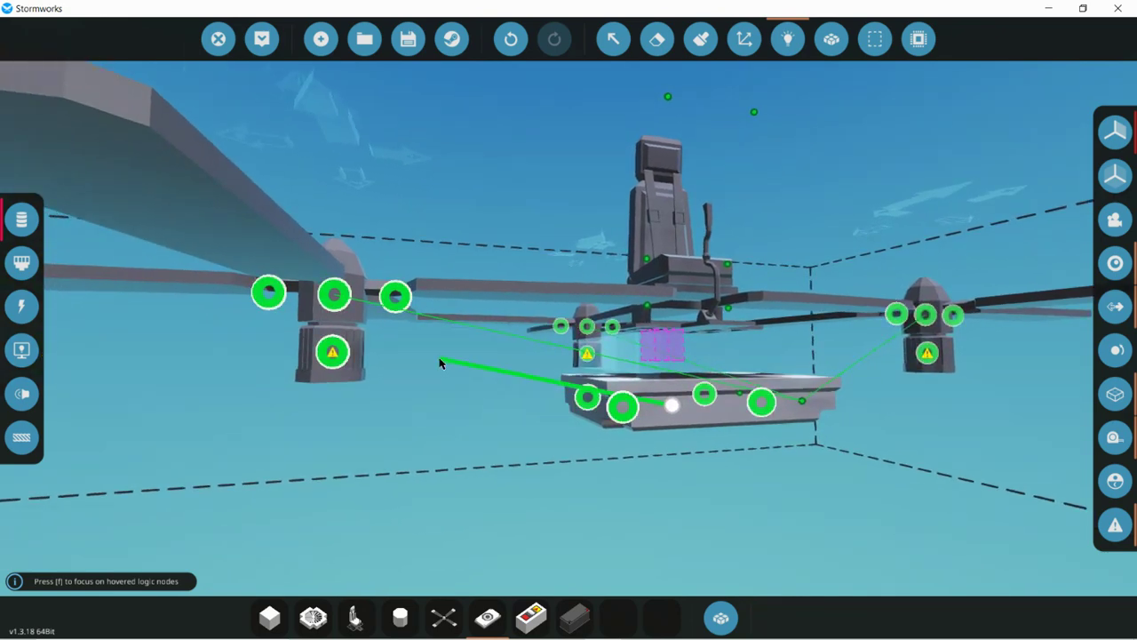
pyautogui.moveTo(490, 414); pyautogui.dragTo(494, 413)
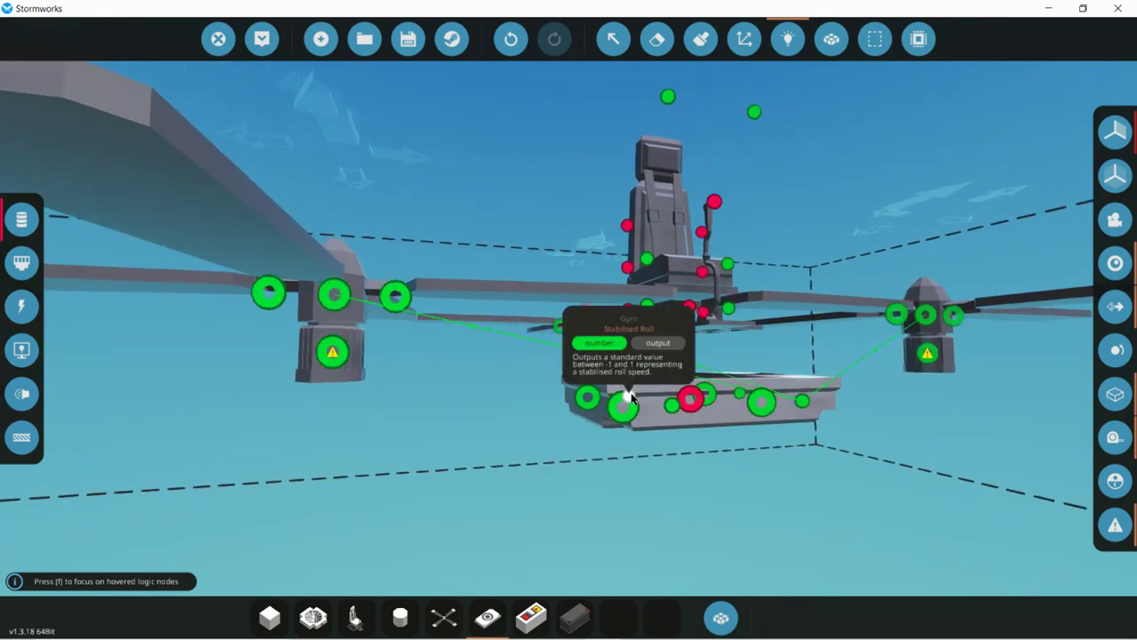
# Step: Wire the gyro's Stabilised Roll output to the rotors' roll inputs and its Stabilised Pitch output to their Pitch inputs
pyautogui.moveTo(548, 366); pyautogui.dragTo(398, 299)
pyautogui.moveTo(628, 396); pyautogui.dragTo(903, 325)
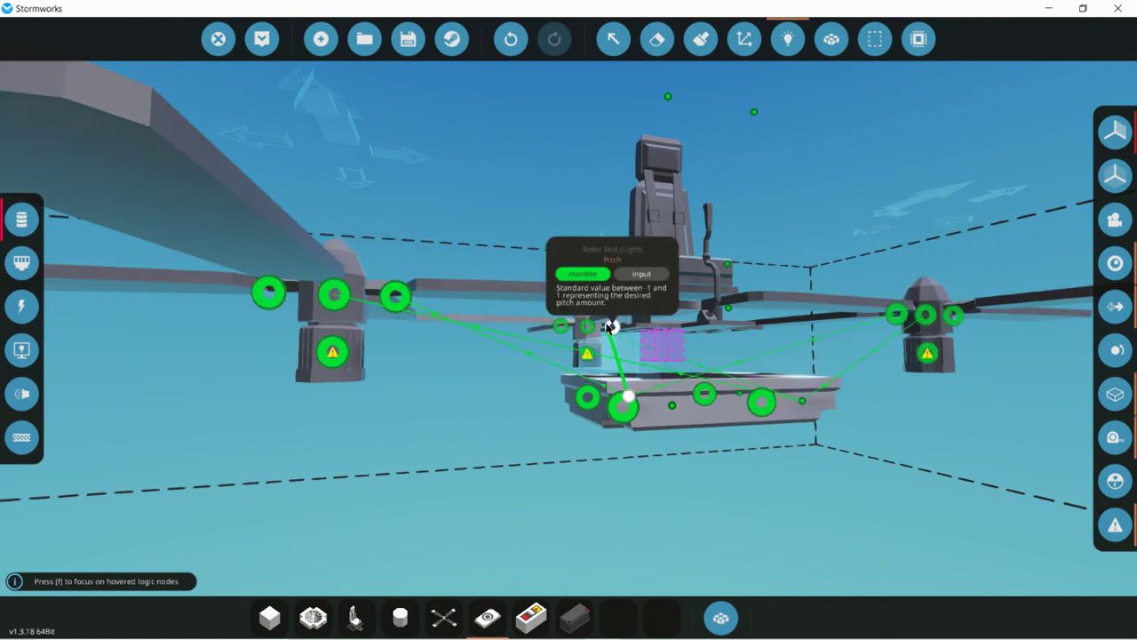
pyautogui.moveTo(608, 328); pyautogui.dragTo(562, 326)
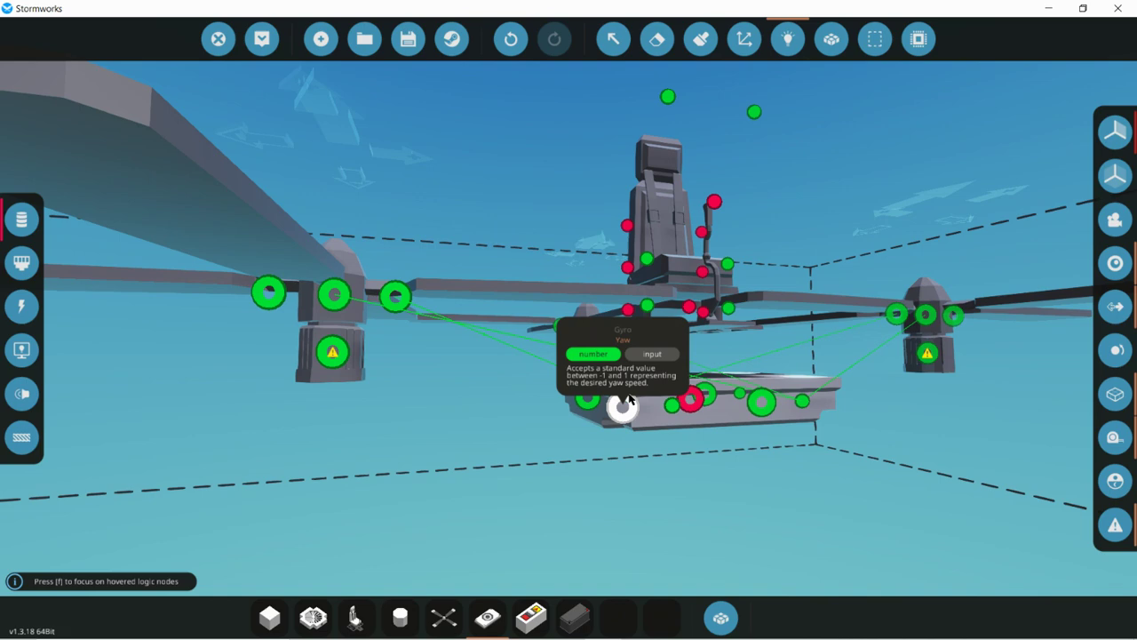
pyautogui.click(742, 392)
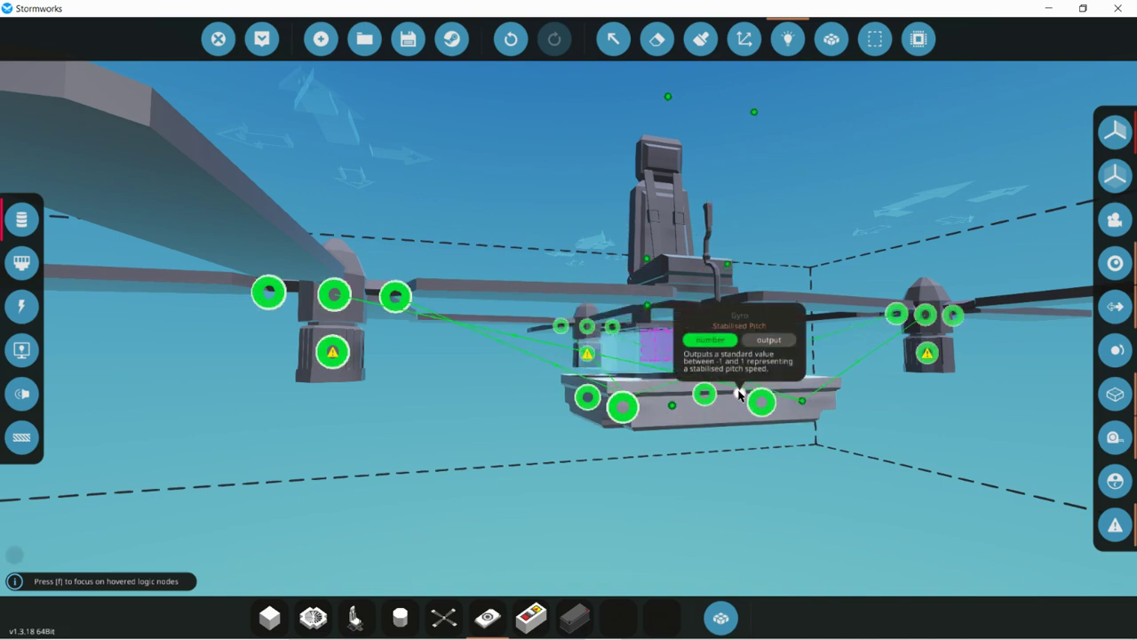
pyautogui.click(334, 306)
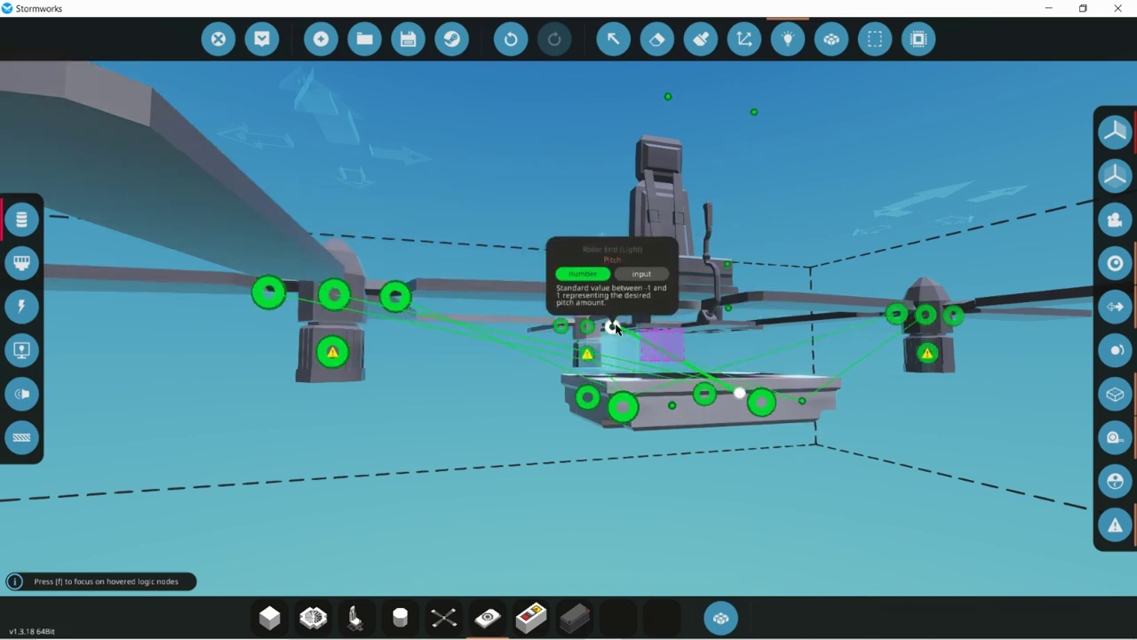
pyautogui.click(956, 317)
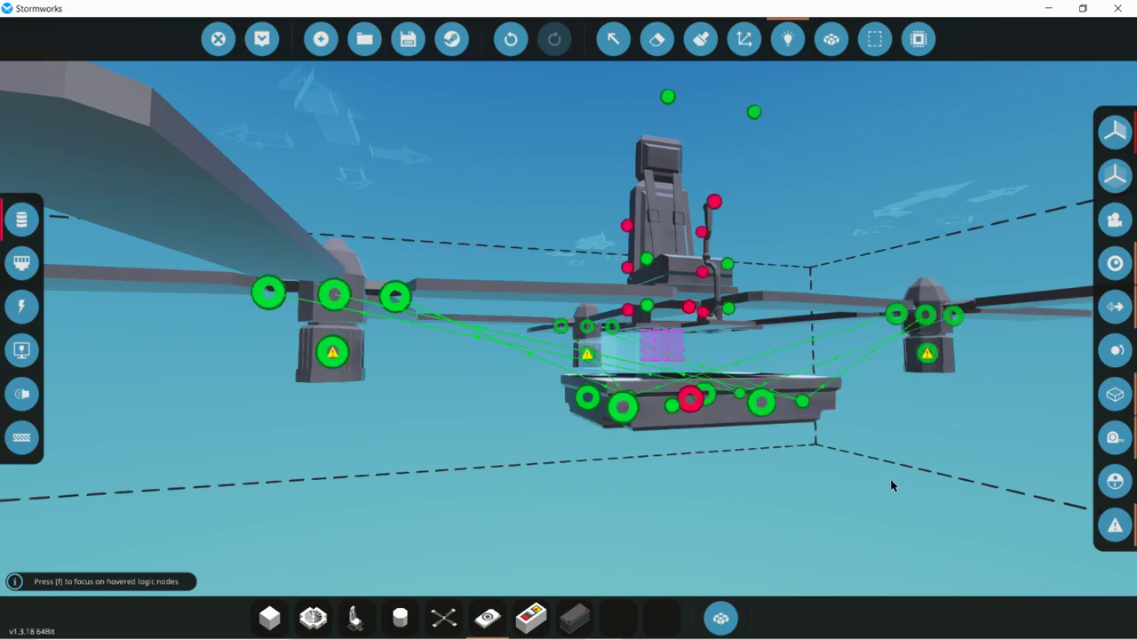
# Step: Add a row of basic blocks along the platform's front edge and place the throttle lever on it beside the seat's control stick
pyautogui.click(530, 617)
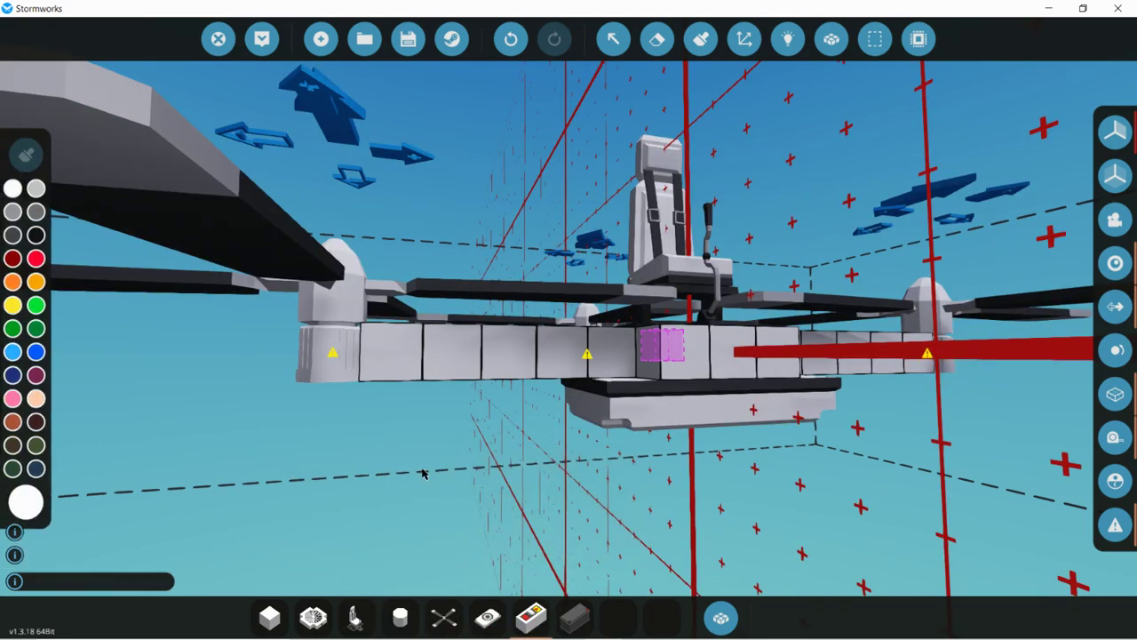
pyautogui.moveTo(570, 334); pyautogui.dragTo(570, 462)
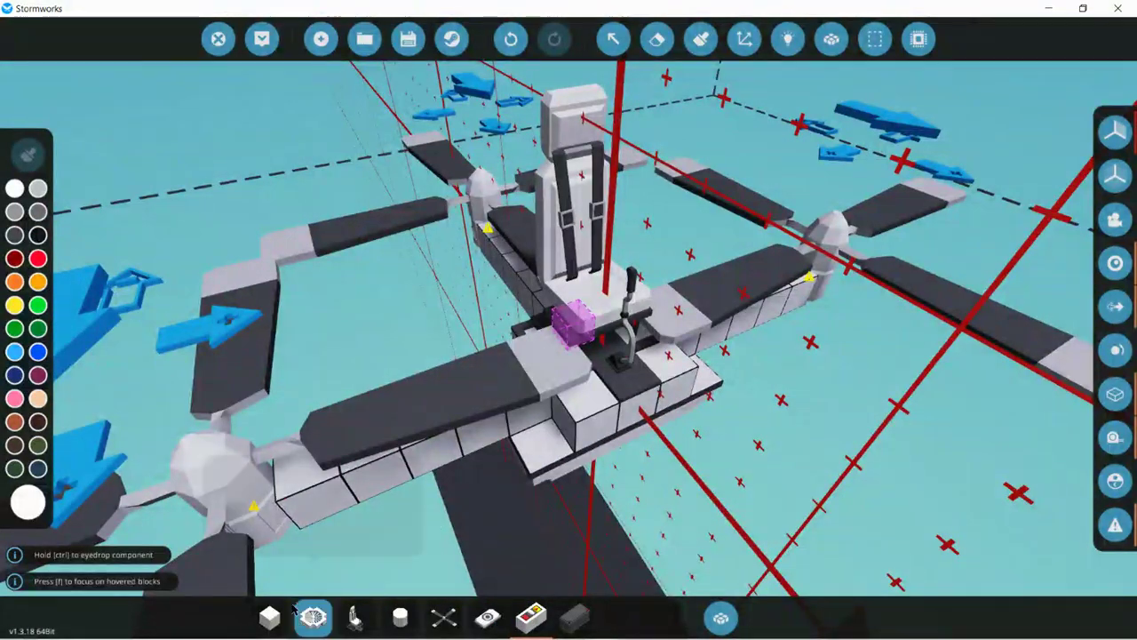
pyautogui.press('s')
pyautogui.press('d')
pyautogui.click(269, 617)
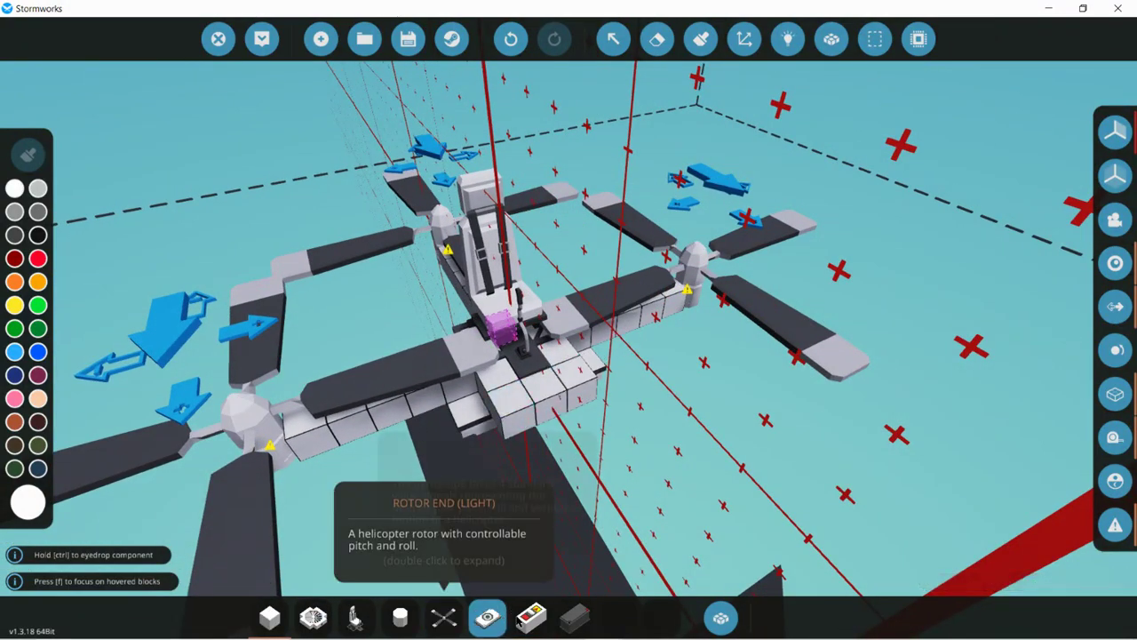
pyautogui.click(530, 616)
pyautogui.click(555, 355)
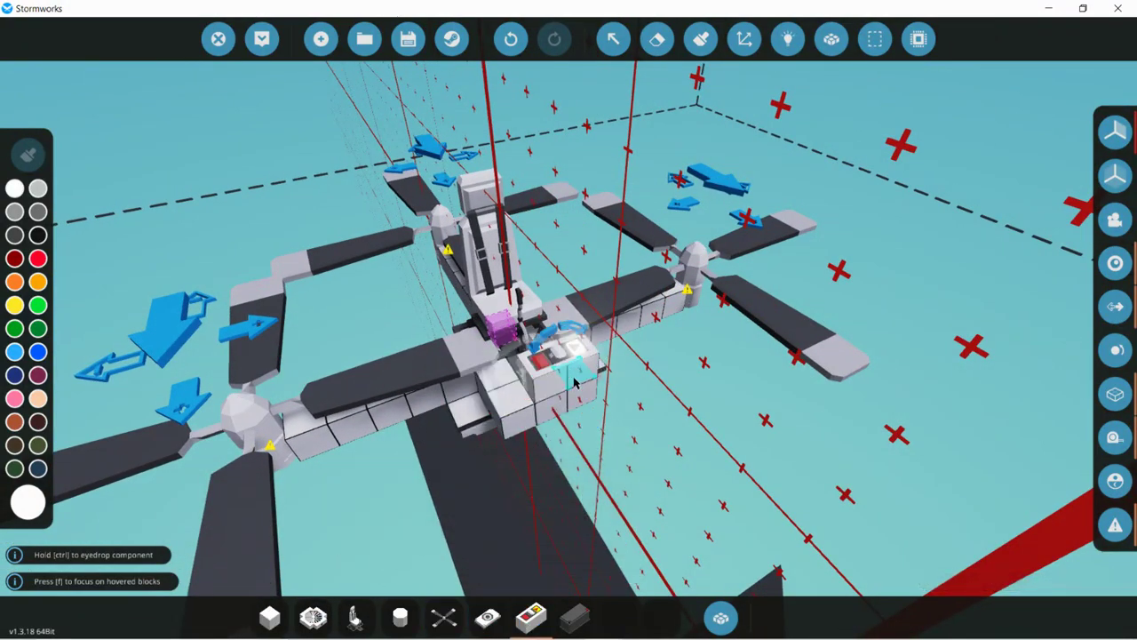
# Step: Wire the throttle lever's output to the electric motors' inputs
pyautogui.click(788, 38)
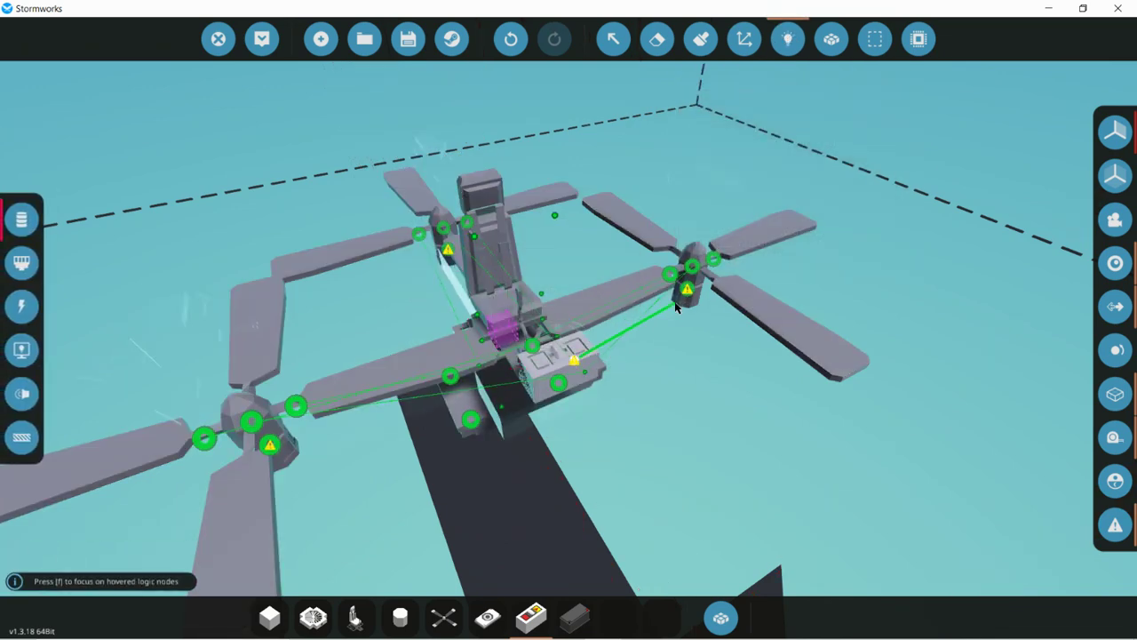
pyautogui.moveTo(675, 307); pyautogui.dragTo(686, 291)
pyautogui.moveTo(574, 360); pyautogui.dragTo(269, 447)
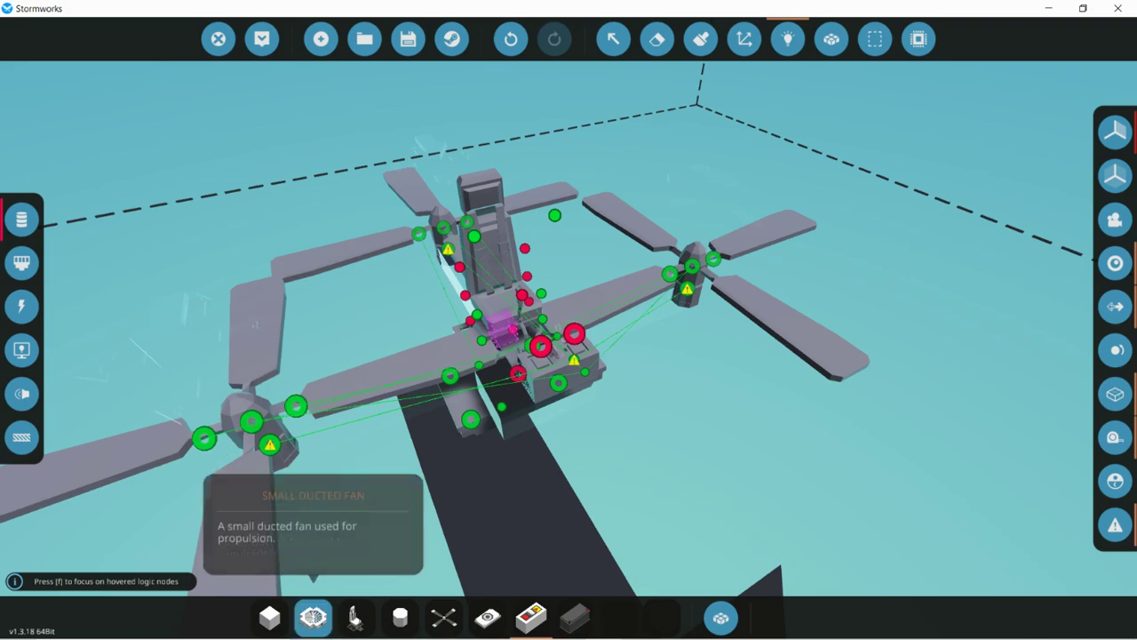
# Step: Attach the battery to the front face of the front block row, below the throttle lever
pyautogui.click(575, 617)
pyautogui.scroll(4, 572, 333)
pyautogui.moveTo(571, 333); pyautogui.dragTo(576, 332)
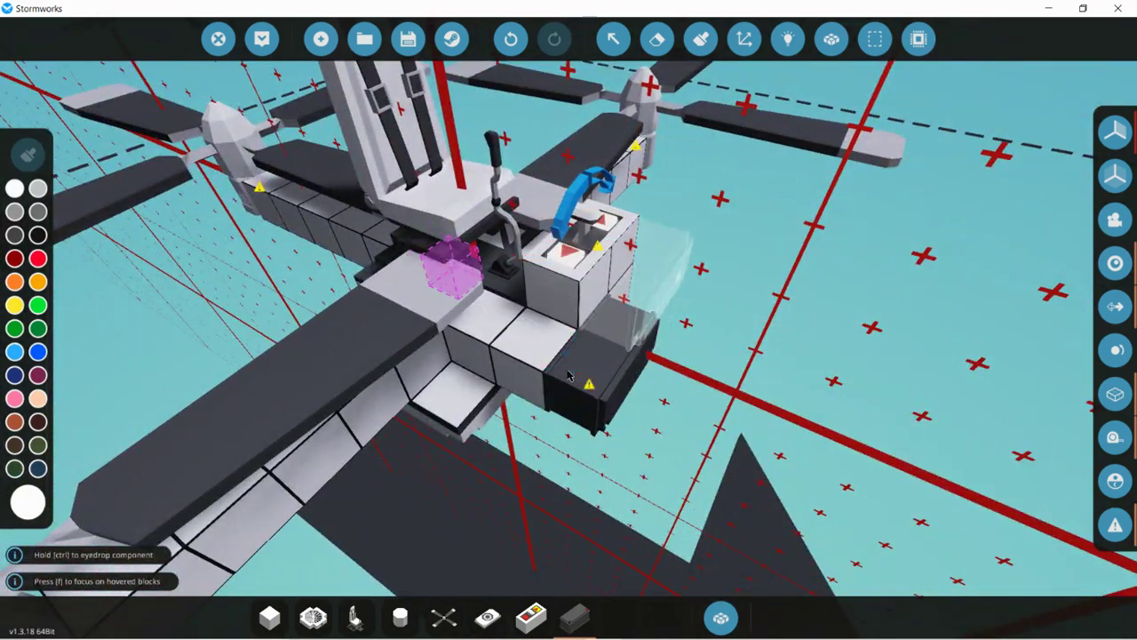
# Step: Wire the battery's electric node to the gyro, the throttle lever and all three small electric motors
pyautogui.click(787, 38)
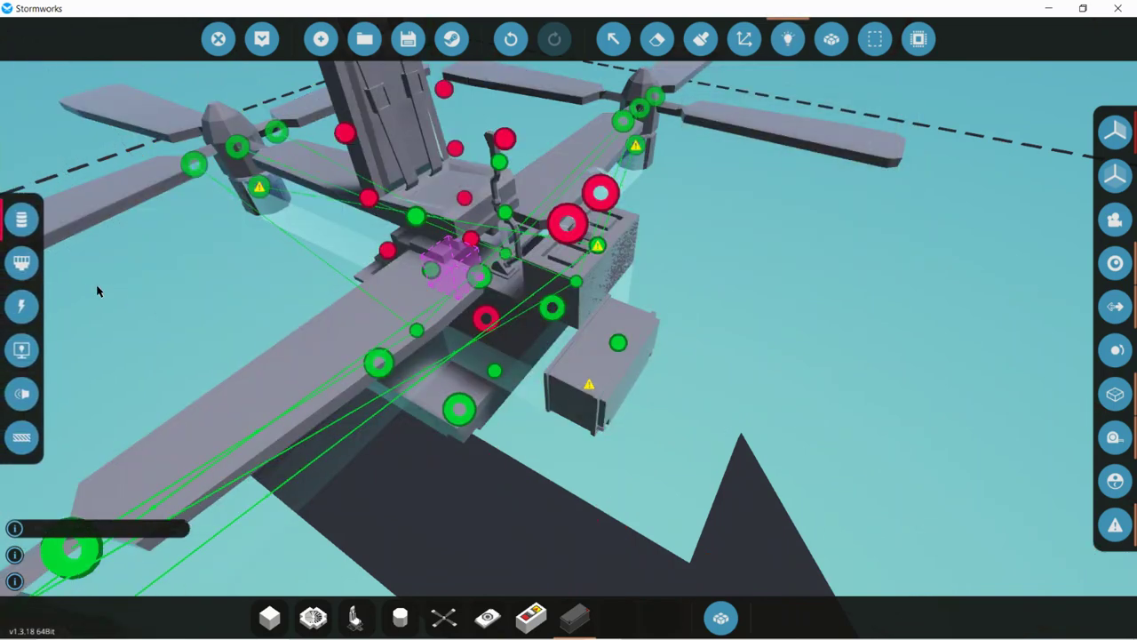
pyautogui.click(21, 306)
pyautogui.moveTo(620, 305); pyautogui.dragTo(593, 263)
pyautogui.moveTo(588, 384); pyautogui.dragTo(486, 319)
pyautogui.moveTo(588, 384); pyautogui.dragTo(634, 169)
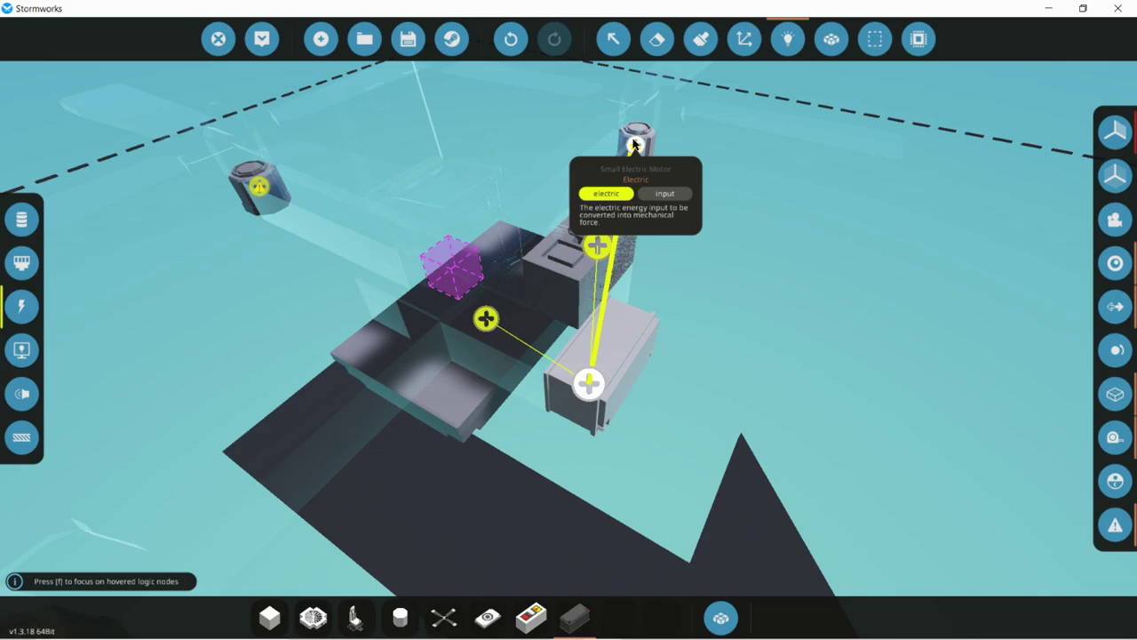
pyautogui.moveTo(269, 169); pyautogui.dragTo(337, 242)
pyautogui.click(788, 38)
pyautogui.click(701, 39)
pyautogui.click(745, 39)
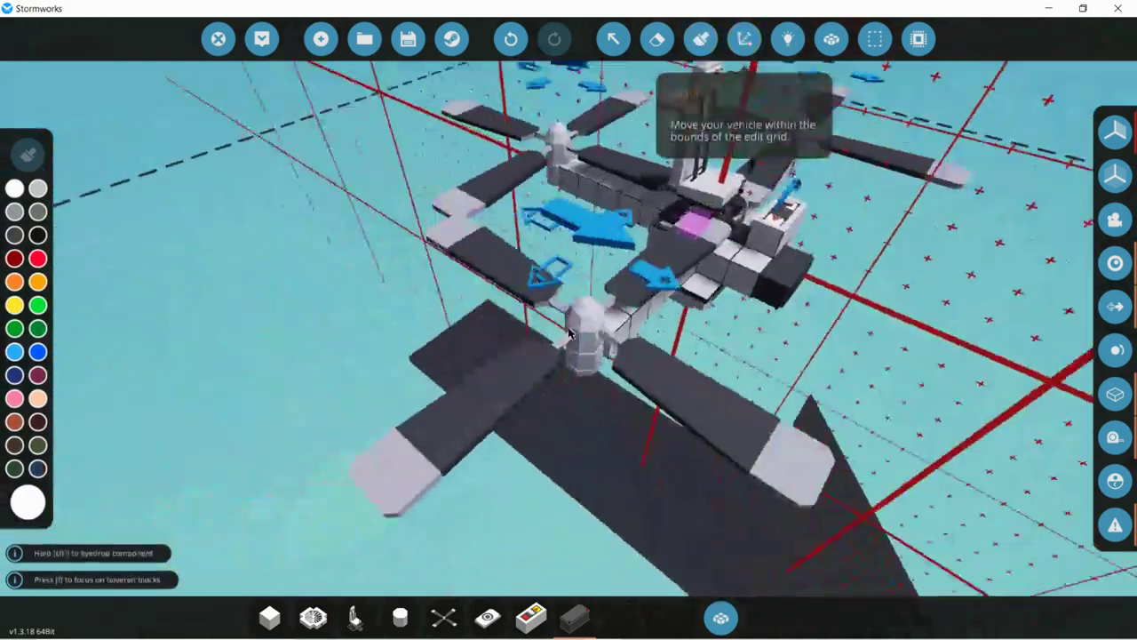
# Step: Inspect the aircraft's arms and rotors from below, above and the sides, and check its electrical connections
pyautogui.moveTo(573, 334); pyautogui.dragTo(572, 331)
pyautogui.press('s')
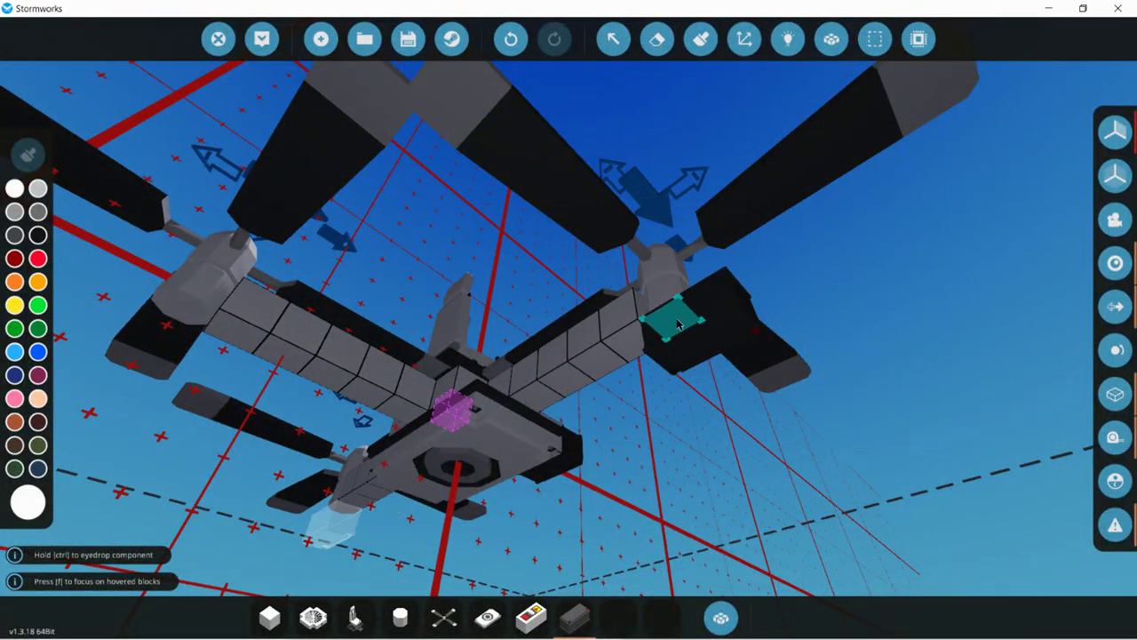
pyautogui.press('w')
pyautogui.moveTo(677, 324); pyautogui.dragTo(571, 335)
pyautogui.press('s')
pyautogui.press('w')
pyautogui.press('s')
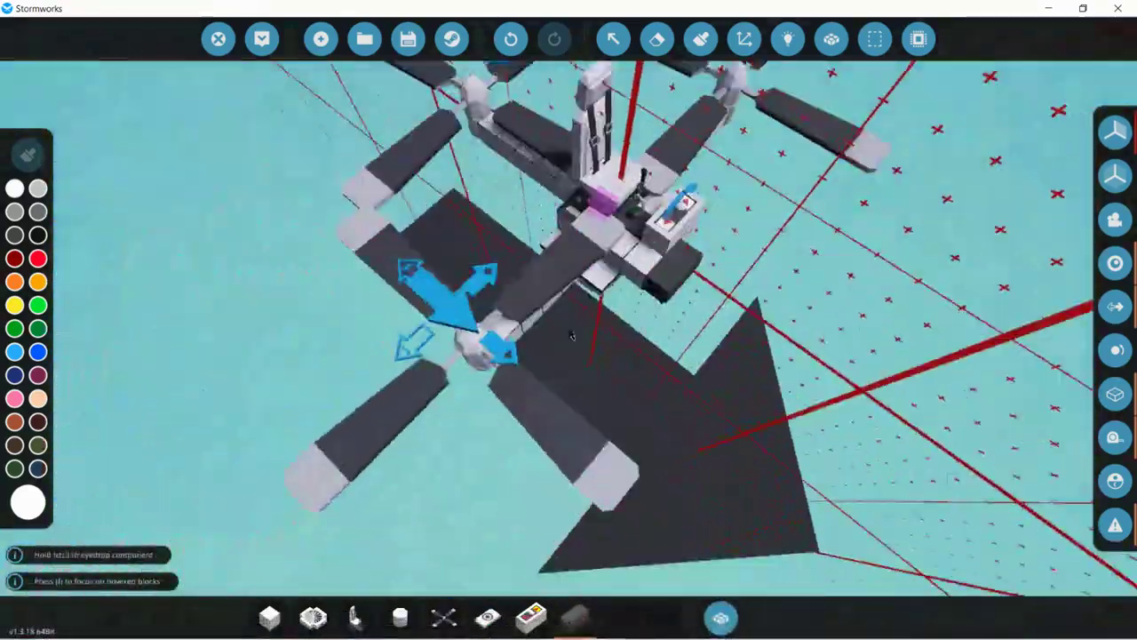
pyautogui.press('w')
pyautogui.press('s')
pyautogui.click(787, 39)
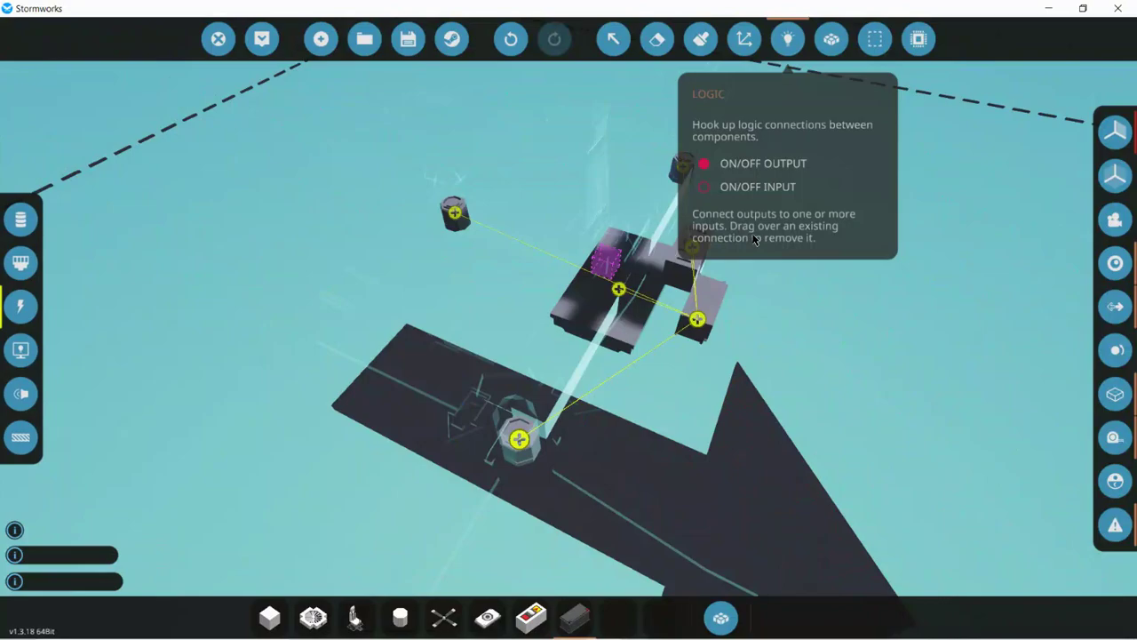
pyautogui.press('d')
pyautogui.click(787, 39)
pyautogui.press('a')
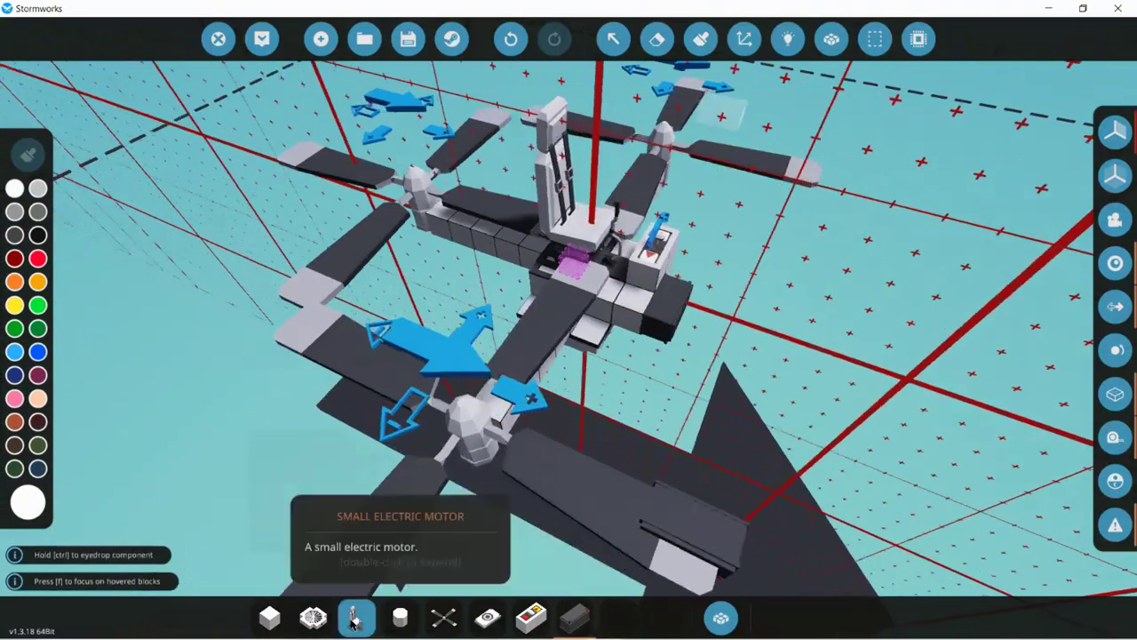
pyautogui.press('d')
pyautogui.moveTo(568, 328); pyautogui.dragTo(569, 330)
pyautogui.press('s')
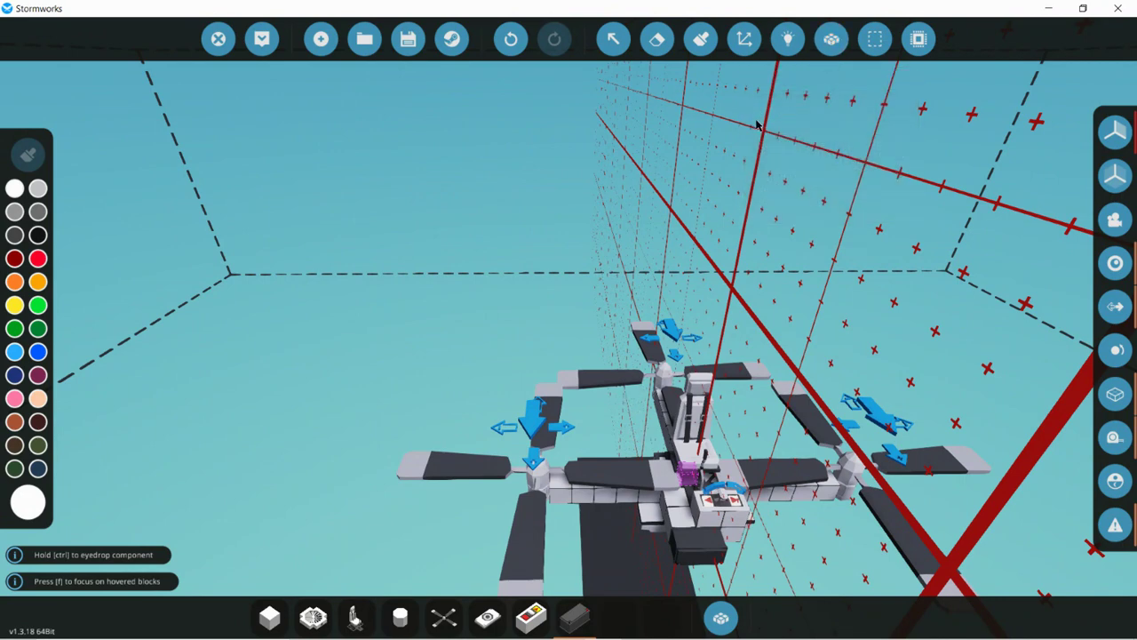
pyautogui.press('a')
pyautogui.moveTo(757, 125); pyautogui.dragTo(558, 173)
pyautogui.press('w')
pyautogui.press('s')
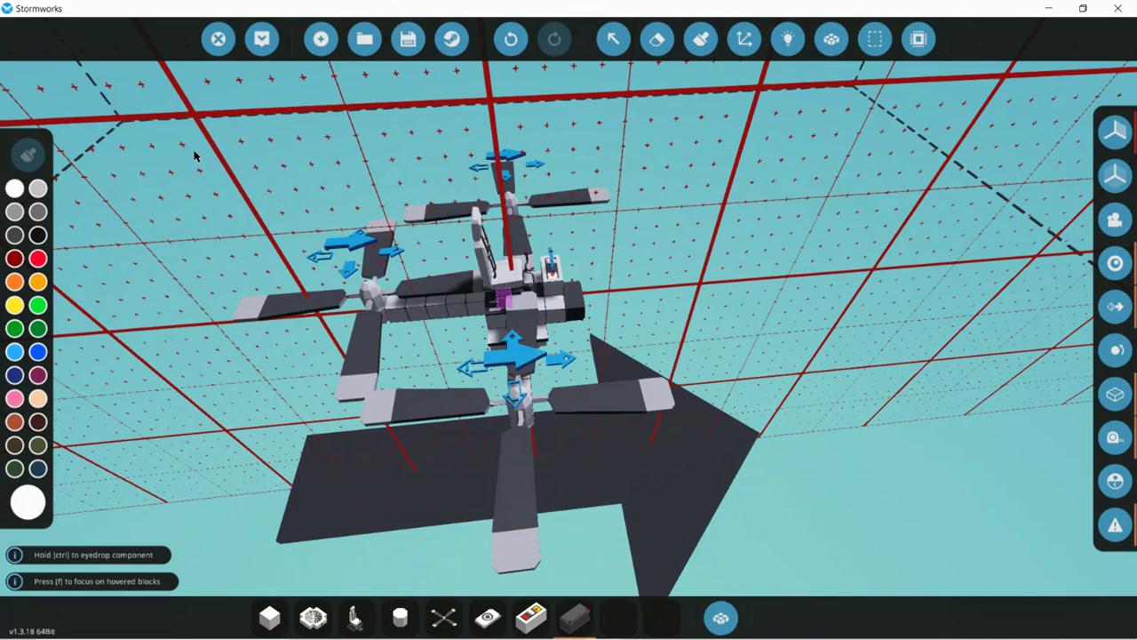
# Step: Extend the rear arm with a straight row of basic blocks beyond the rear rotor to form a tail boom
pyautogui.moveTo(197, 155); pyautogui.dragTo(136, 292)
pyautogui.press('w')
pyautogui.press('w')
pyautogui.press('s')
pyautogui.click(268, 616)
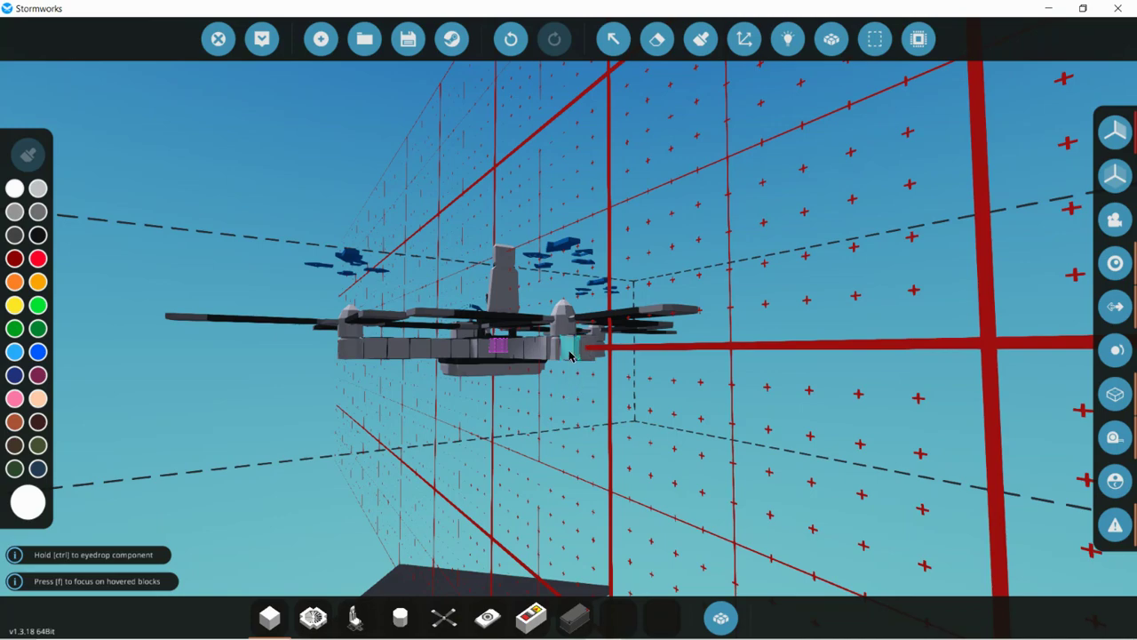
pyautogui.press('a')
pyautogui.moveTo(591, 345); pyautogui.dragTo(571, 330)
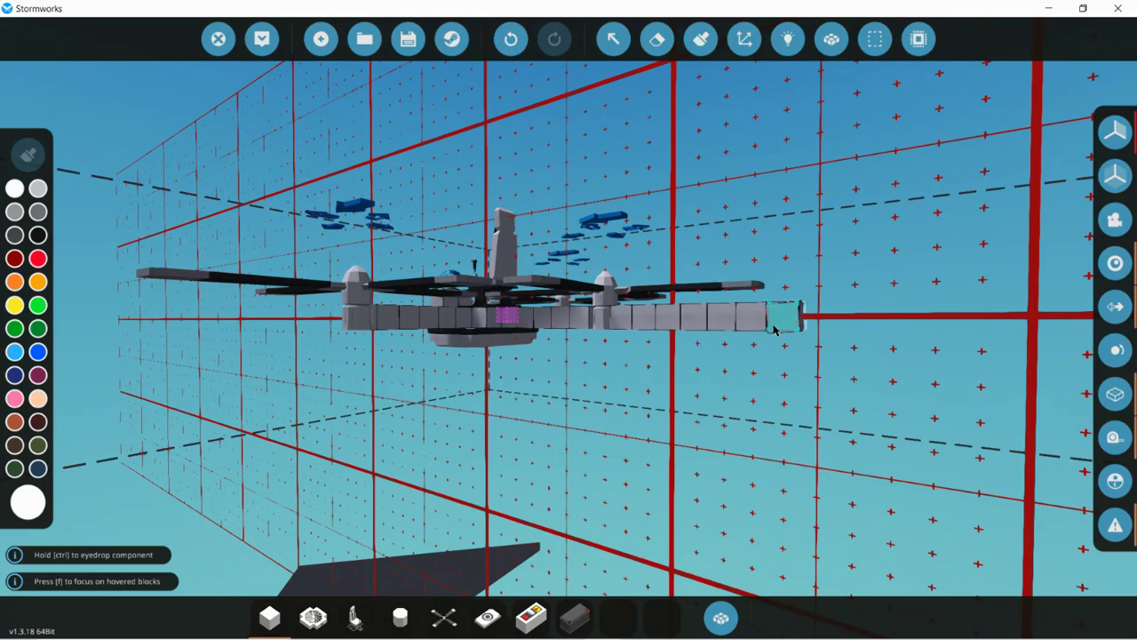
pyautogui.moveTo(773, 329); pyautogui.dragTo(569, 332)
pyautogui.press('w')
pyautogui.press('s')
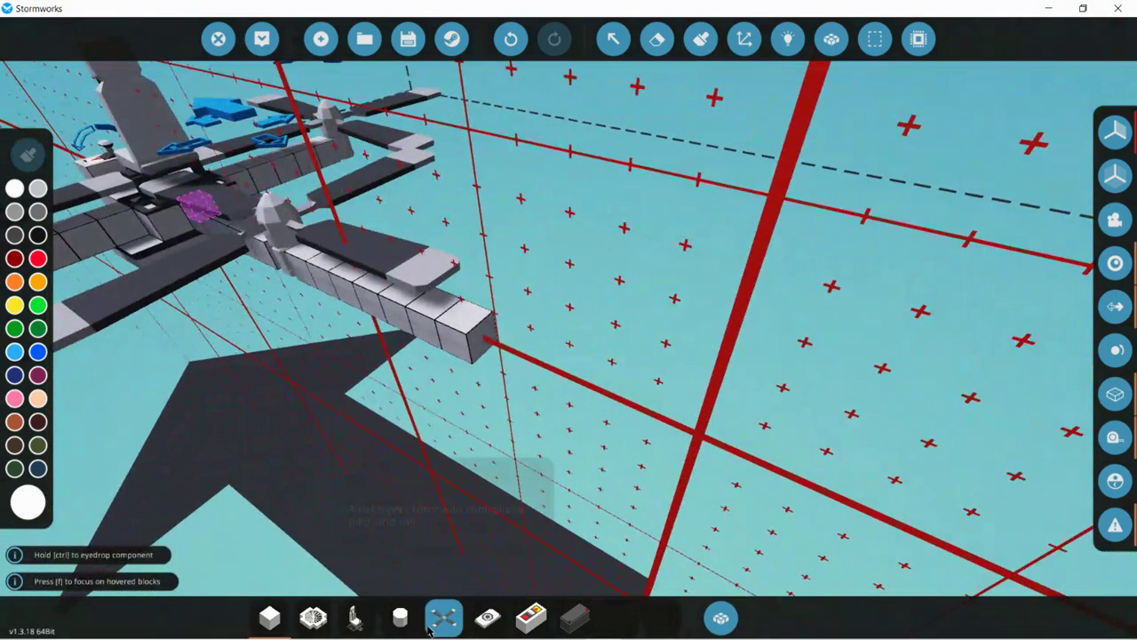
# Step: Place a small electric motor on top of the last block of the tail boom
pyautogui.click(400, 617)
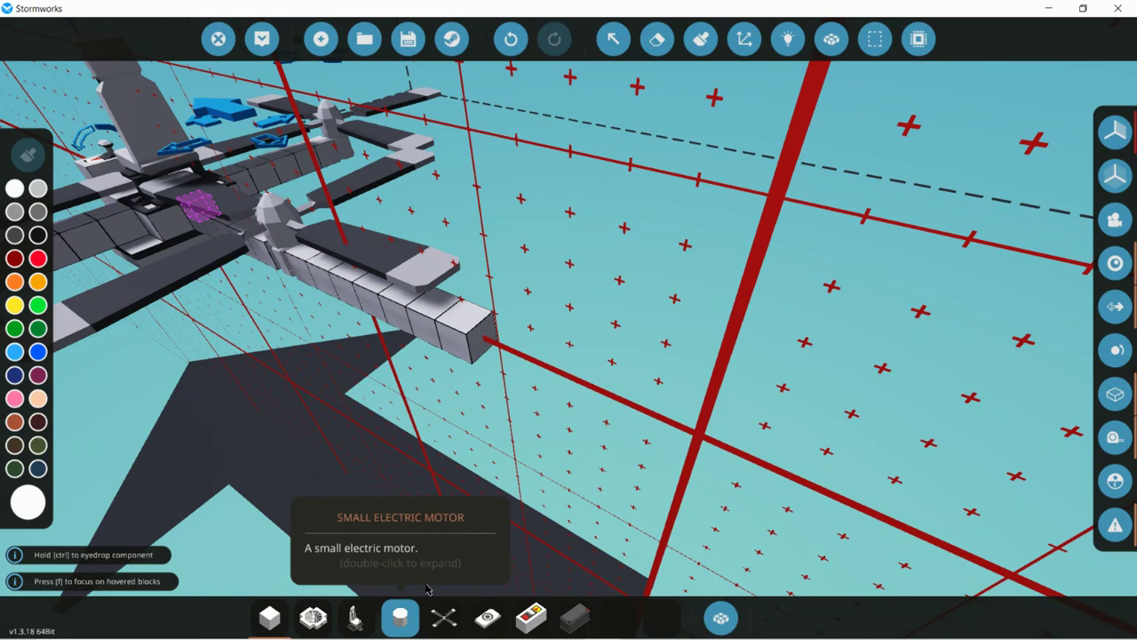
pyautogui.press('a')
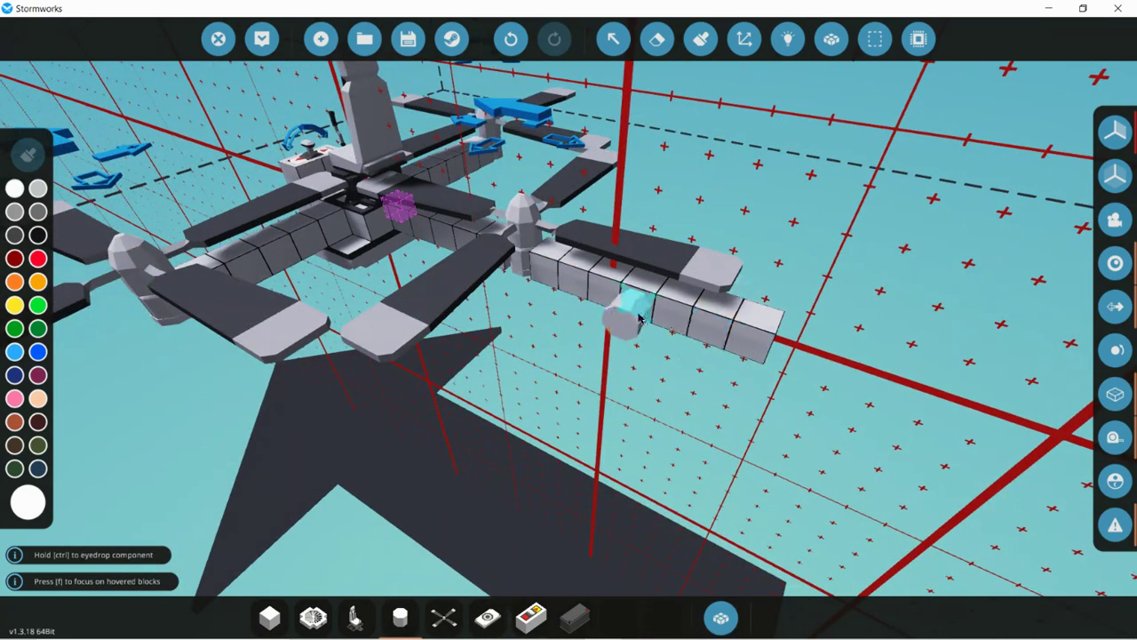
pyautogui.press('d')
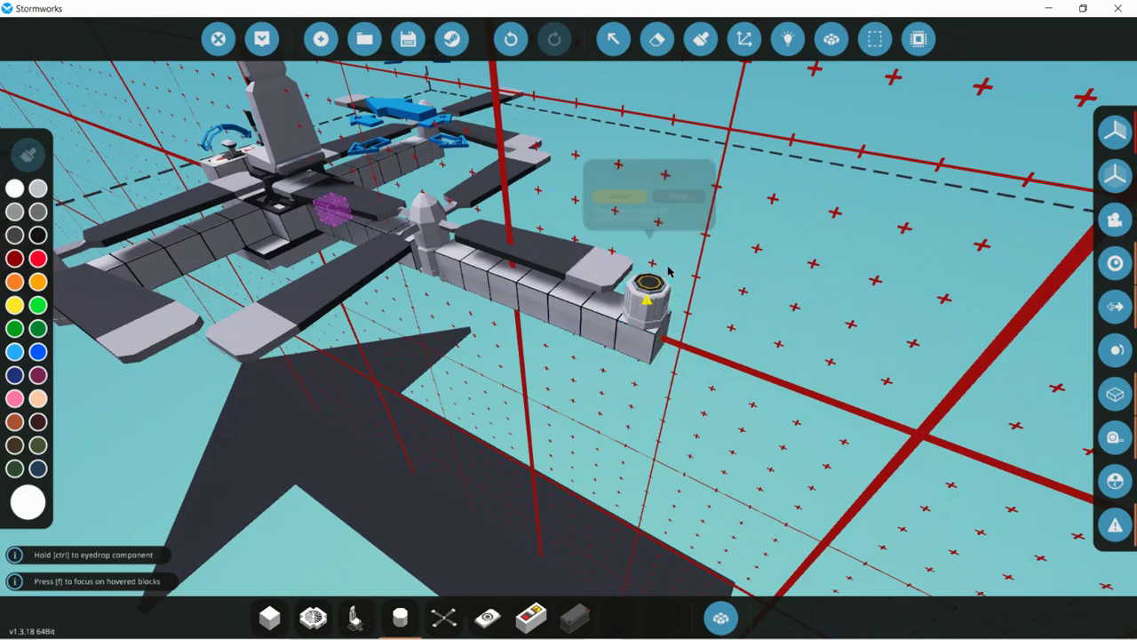
# Step: Rotate the ducted fan upright so it faces sideways and mount it on the tail motor's power output
pyautogui.click(313, 616)
pyautogui.press('a')
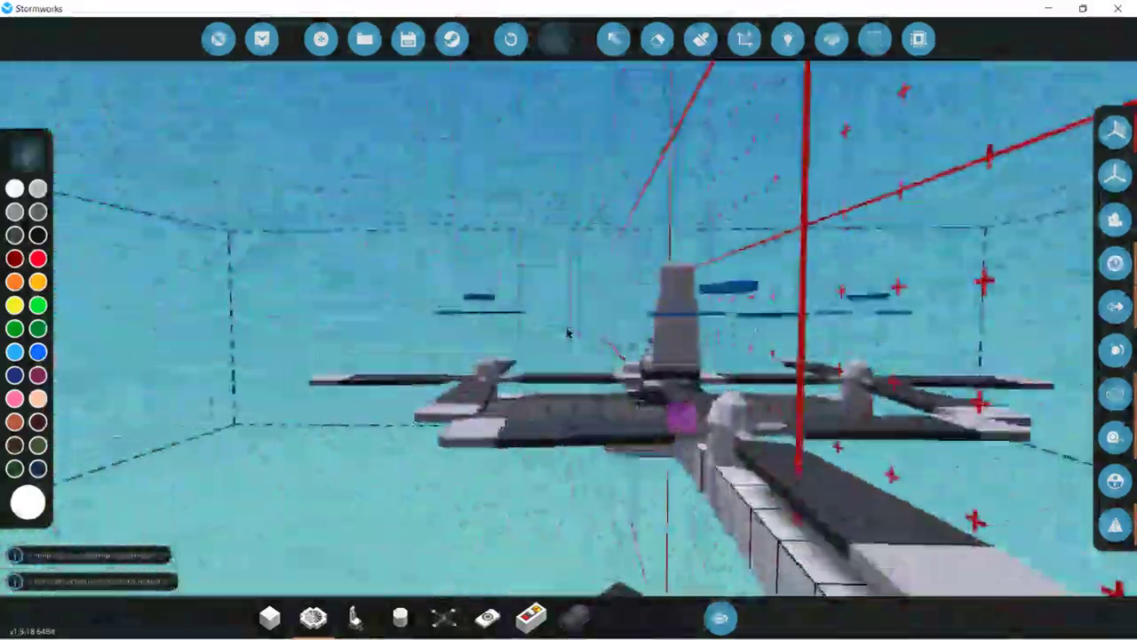
pyautogui.press('d')
pyautogui.press('w')
pyautogui.press('a')
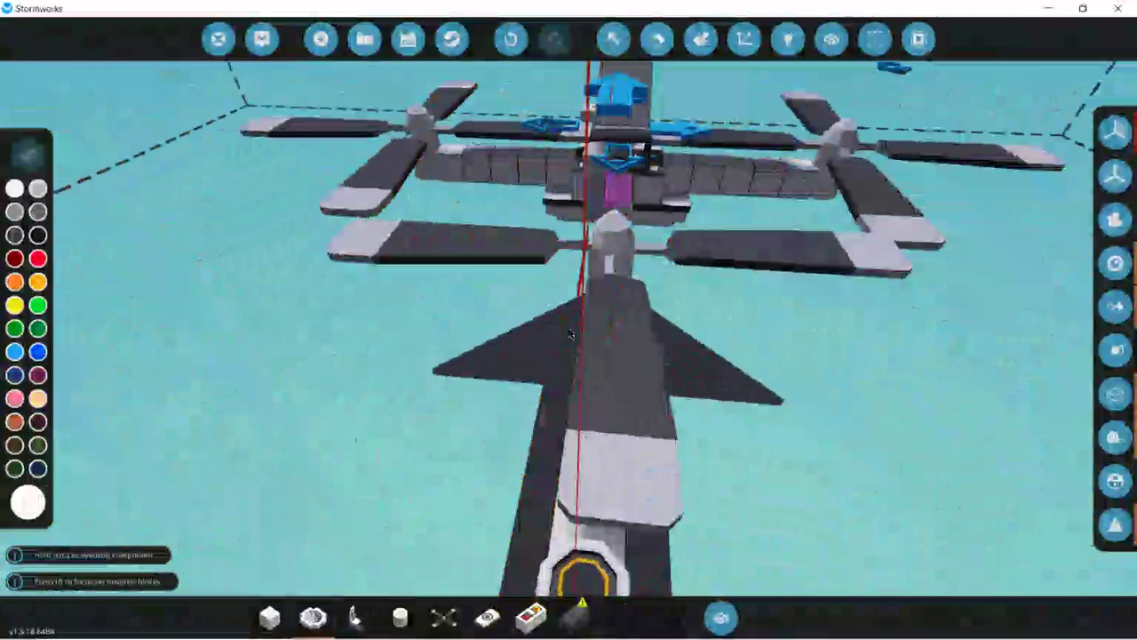
pyautogui.press('i')
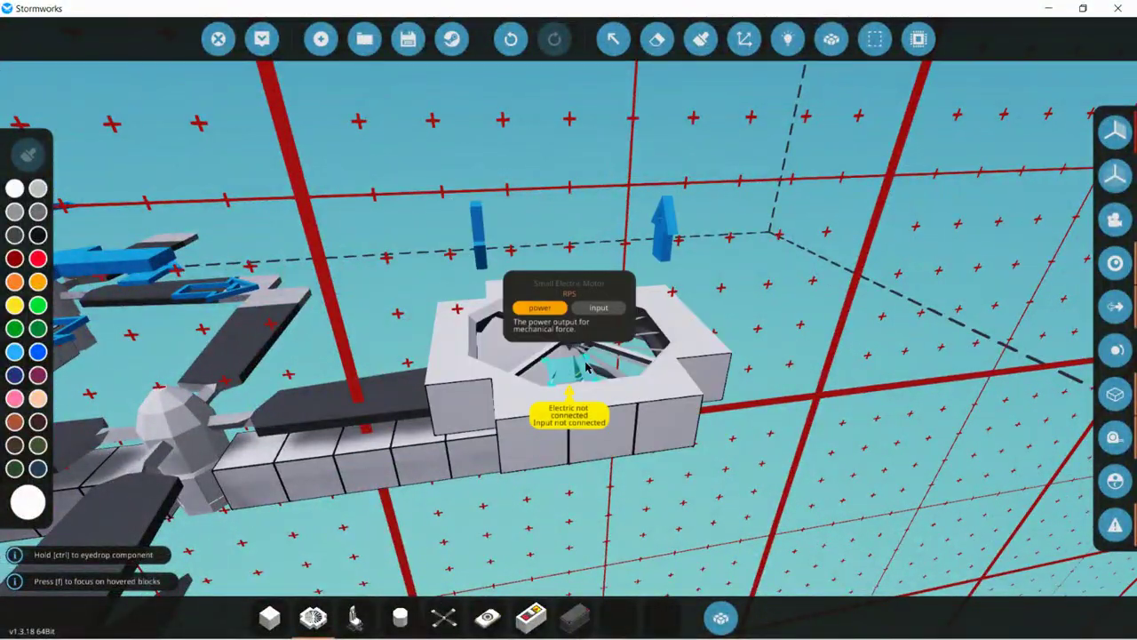
pyautogui.press('i')
pyautogui.press('q')
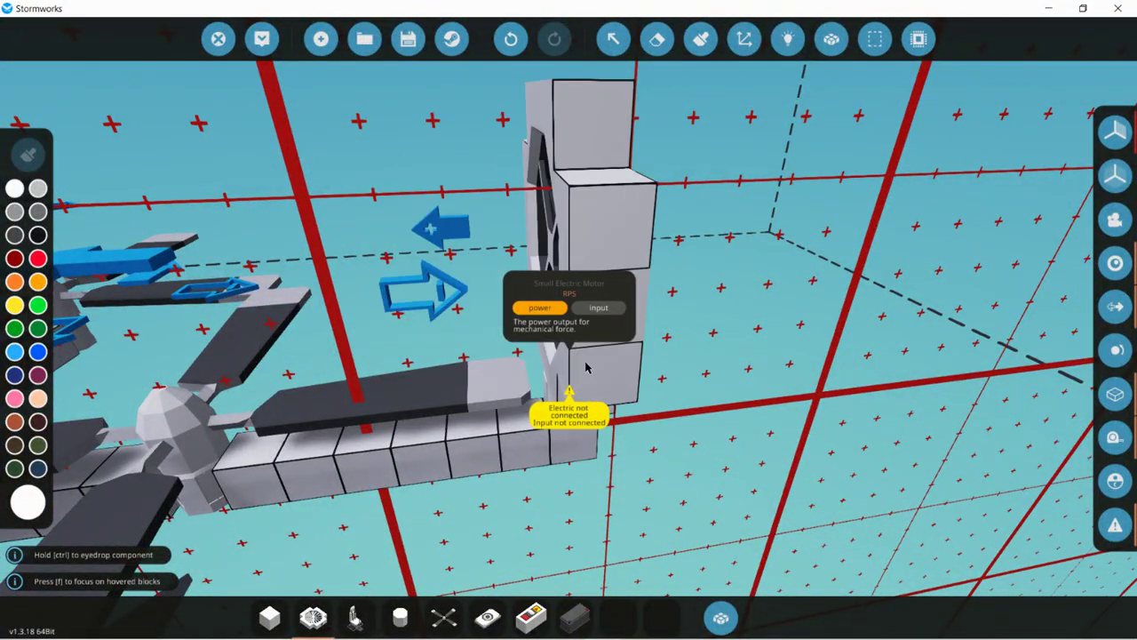
pyautogui.press('q')
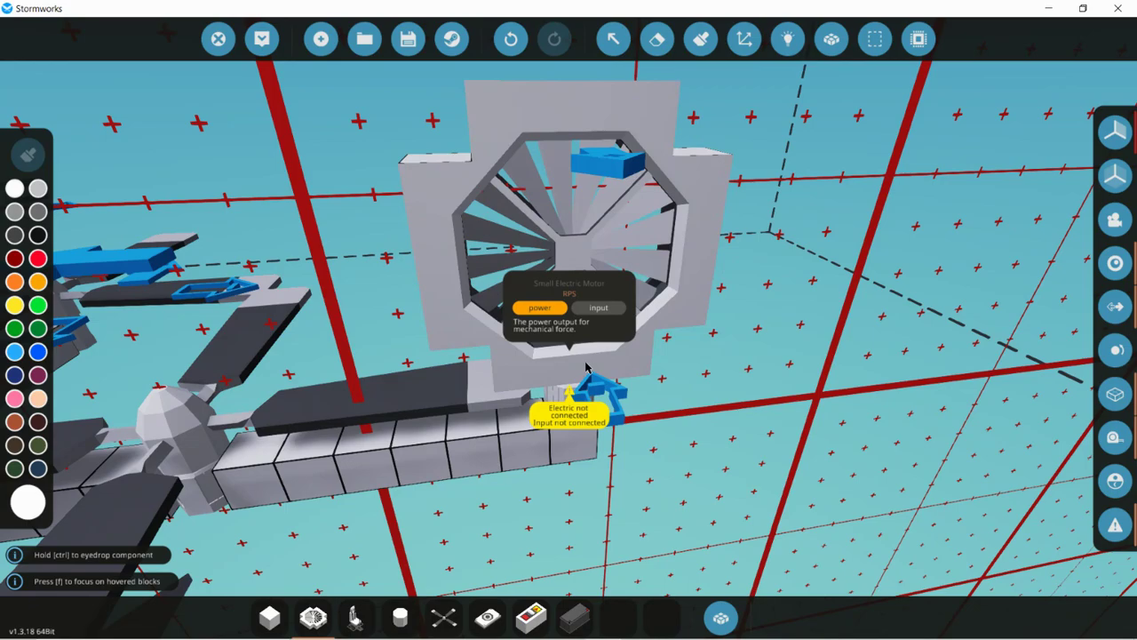
pyautogui.click(586, 367)
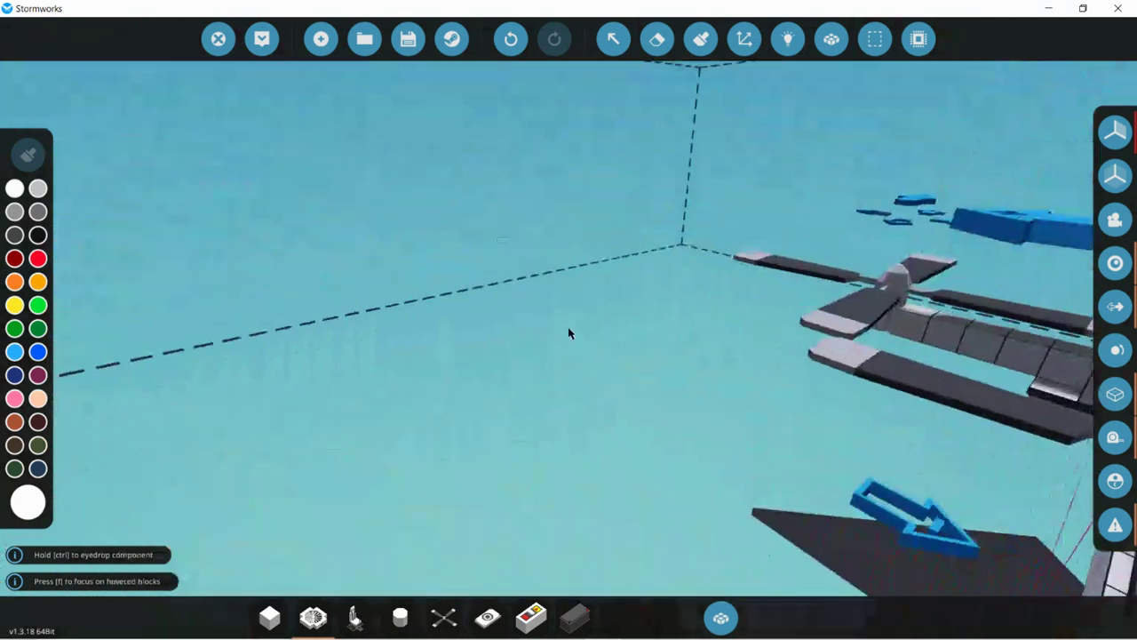
# Step: Connect the tail motor's electric node to the aircraft's electrical circuit
pyautogui.press('s')
pyautogui.press('d')
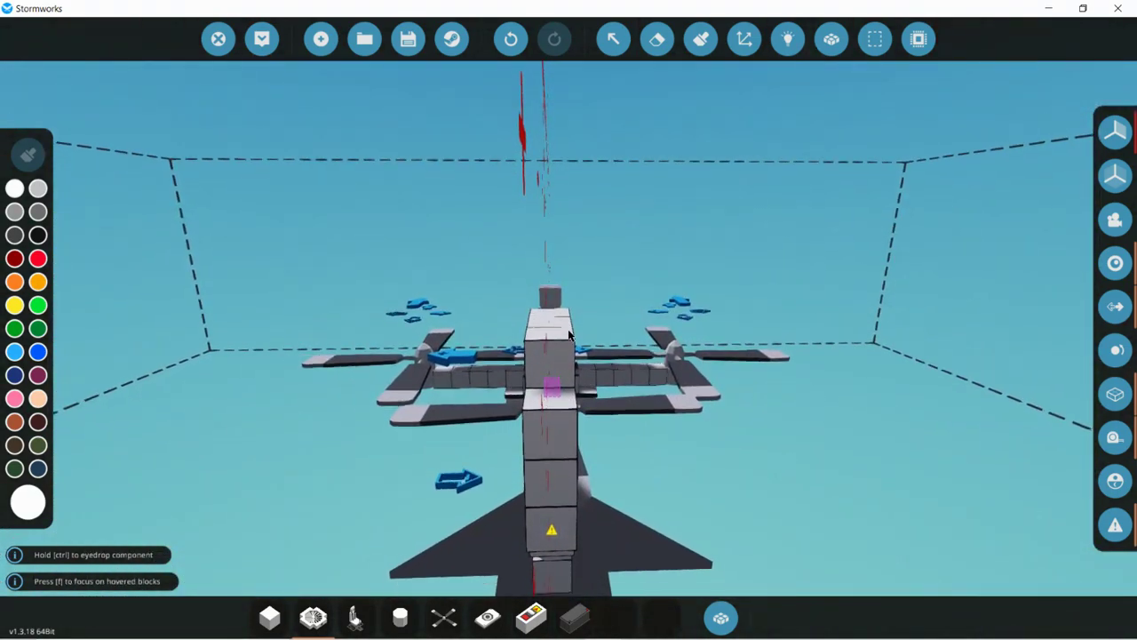
pyautogui.press('w')
pyautogui.moveTo(576, 302); pyautogui.dragTo(690, 423)
pyautogui.press('s')
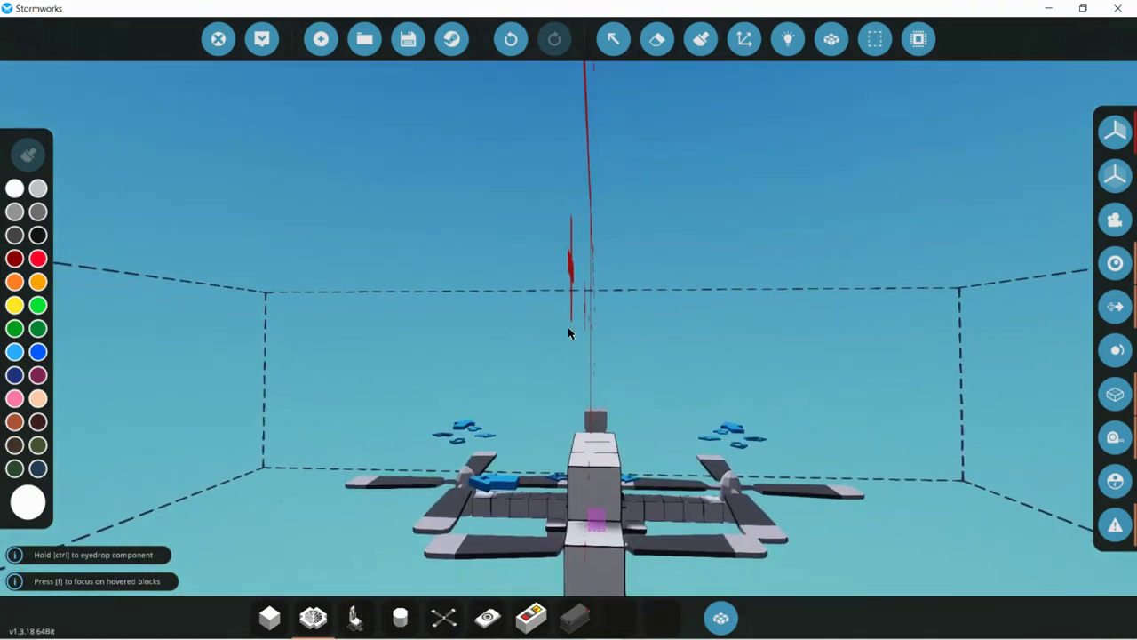
pyautogui.press('w')
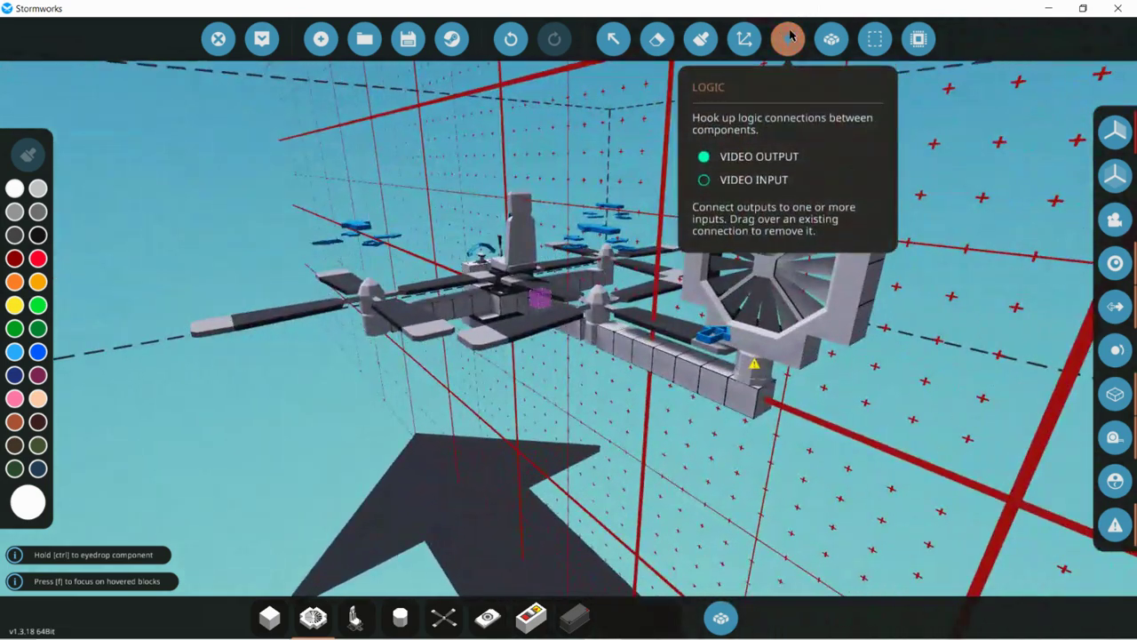
pyautogui.click(787, 39)
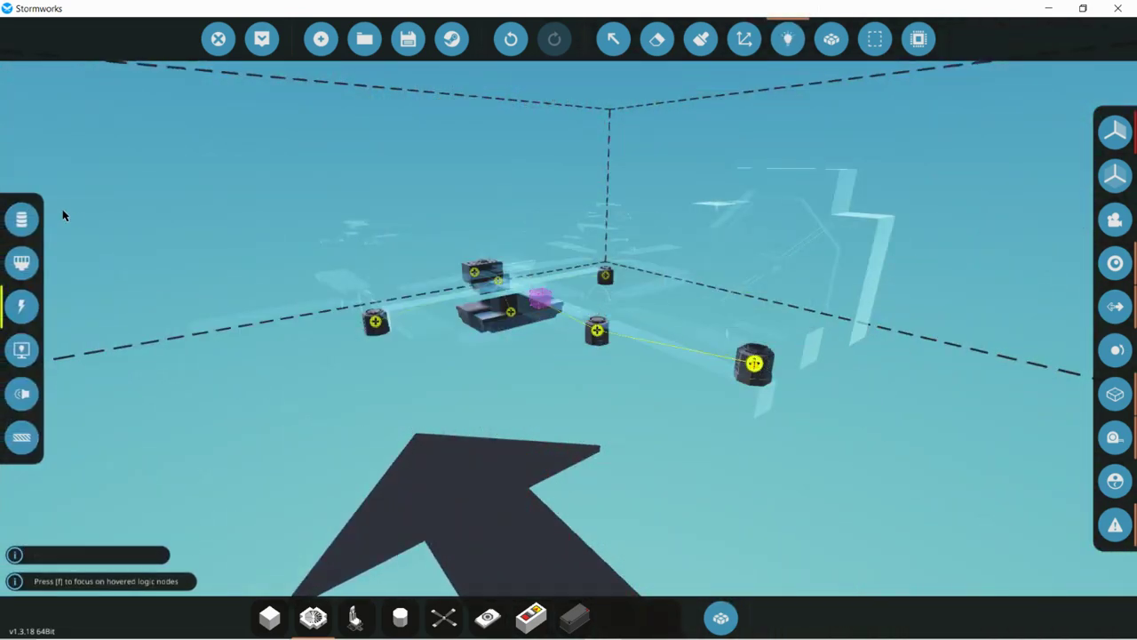
# Step: Wire the gyro's Stabilised Yaw output to the tail motor's Throttle input
pyautogui.click(21, 218)
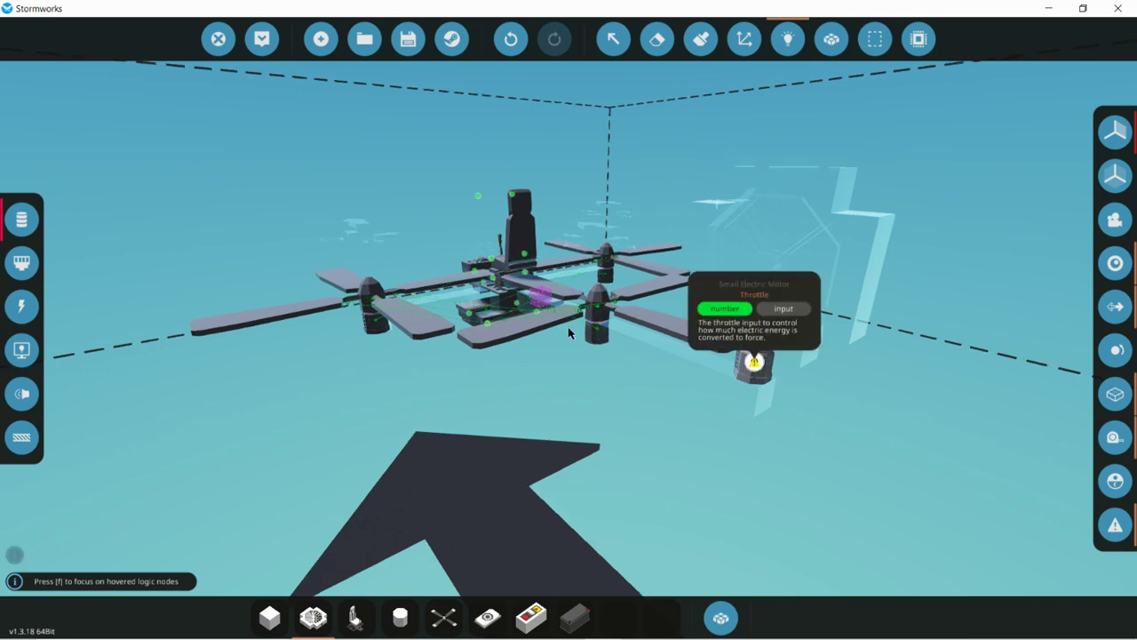
pyautogui.press('f')
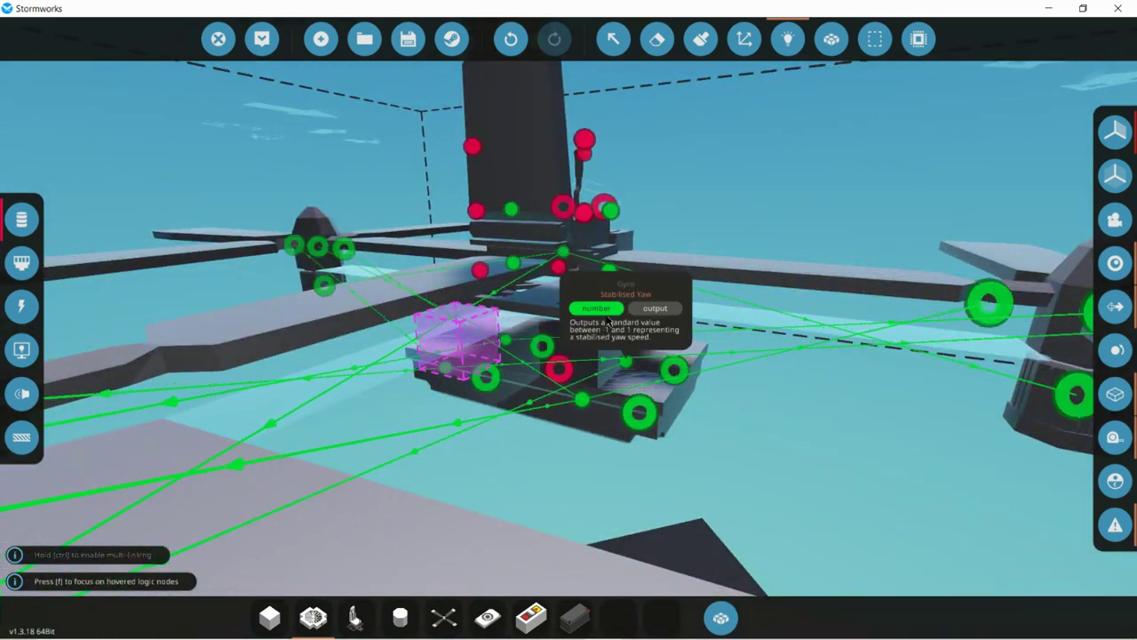
pyautogui.moveTo(602, 397); pyautogui.dragTo(570, 333)
pyautogui.scroll(-5, 21, 393)
pyautogui.press('f')
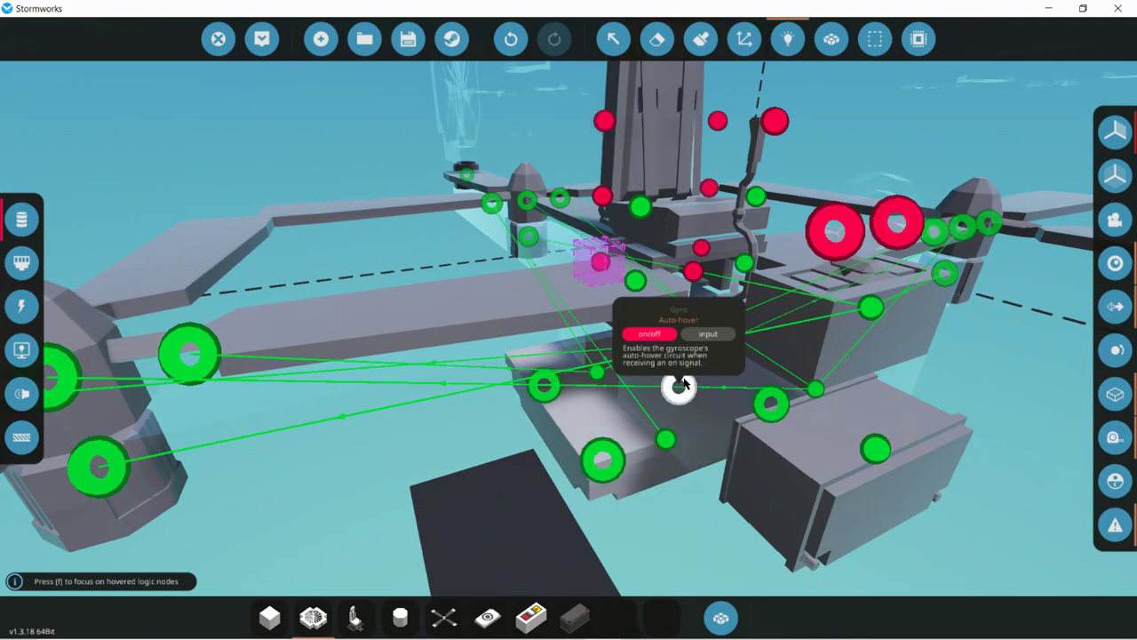
# Step: Wire the gyro's Auto hover input to the on/off output at the top of the seat's control stick
pyautogui.scroll(-1, 684, 383)
pyautogui.scroll(1, 685, 383)
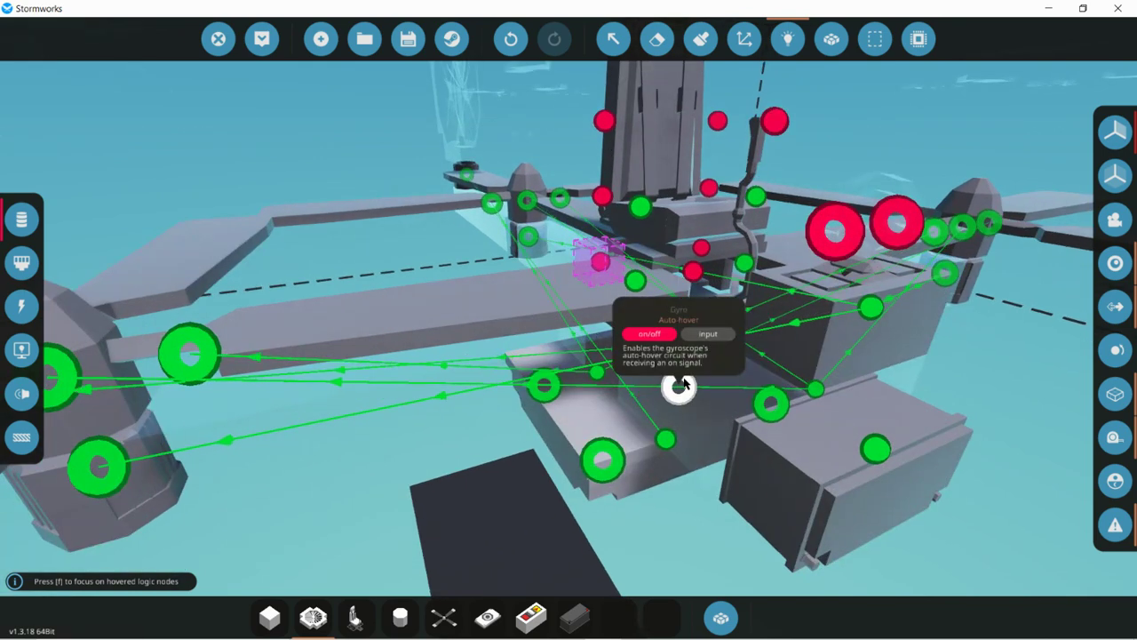
pyautogui.scroll(-1, 685, 383)
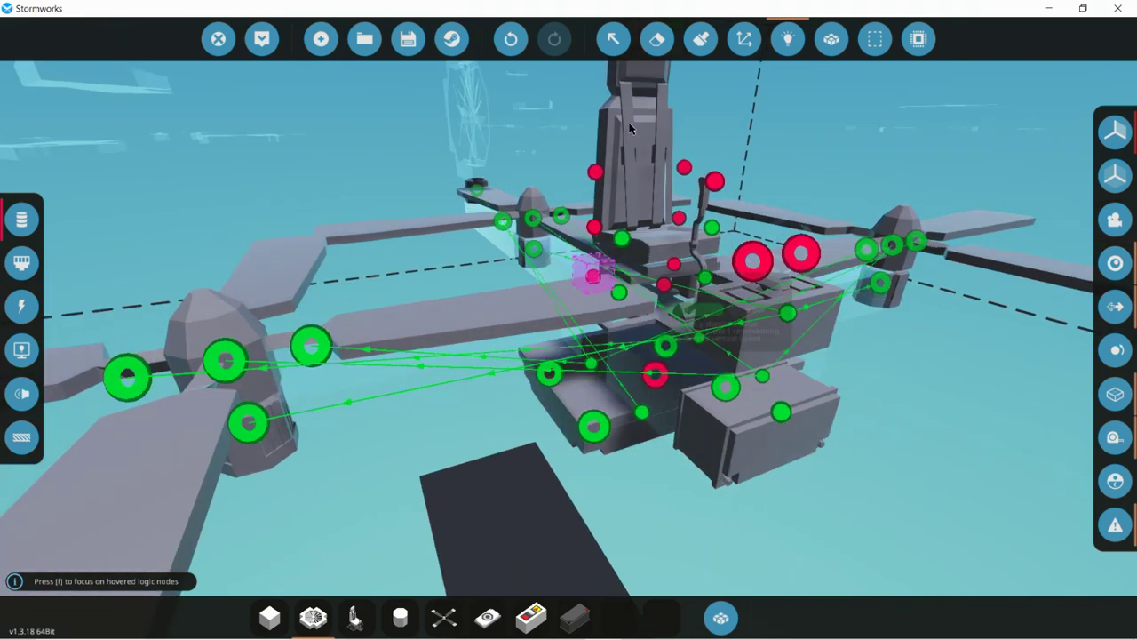
pyautogui.moveTo(655, 373)
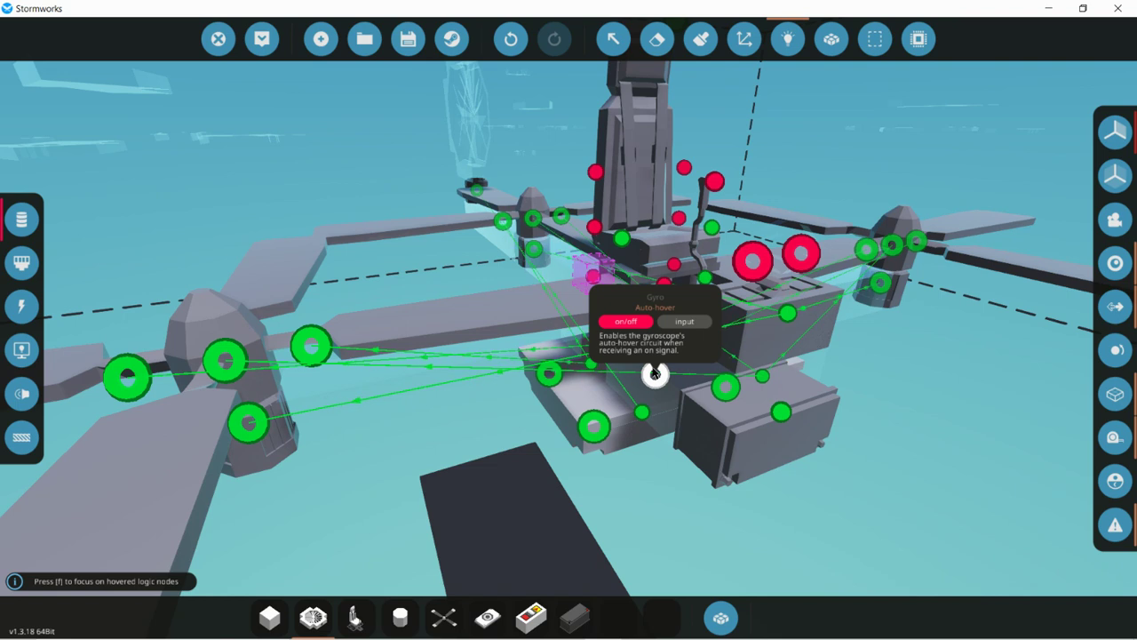
pyautogui.moveTo(654, 373); pyautogui.dragTo(660, 358)
pyautogui.moveTo(701, 182); pyautogui.dragTo(715, 180)
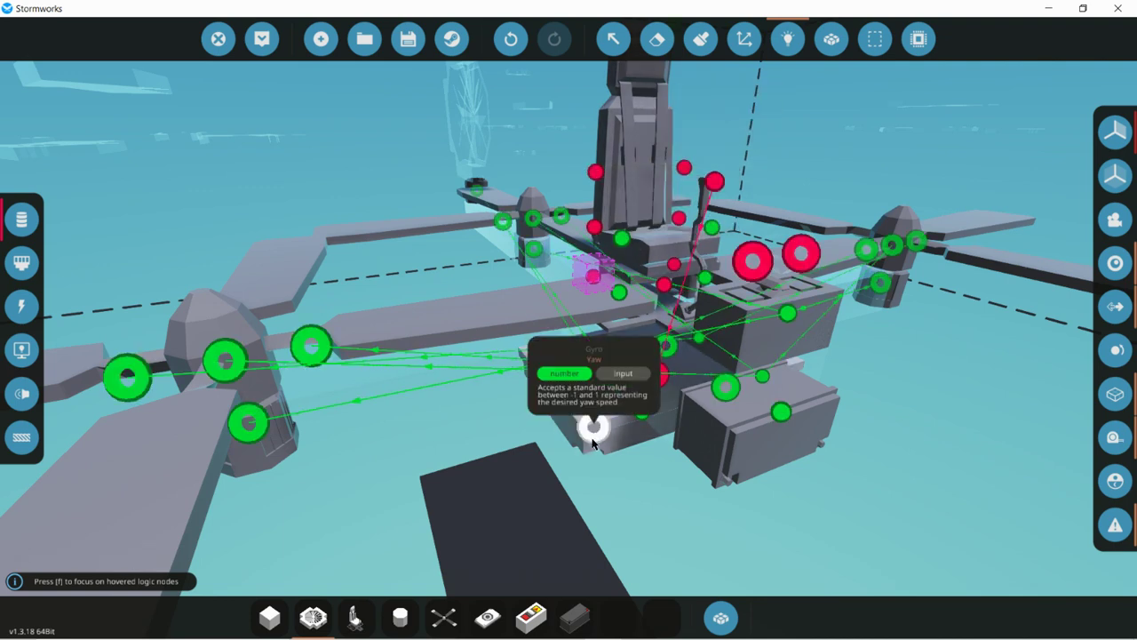
# Step: Wire a pilot seat axis output to the gyro's Yaw input and the seat's Axis 4 (up/down) output to its Up/Down input
pyautogui.moveTo(593, 428); pyautogui.dragTo(708, 277)
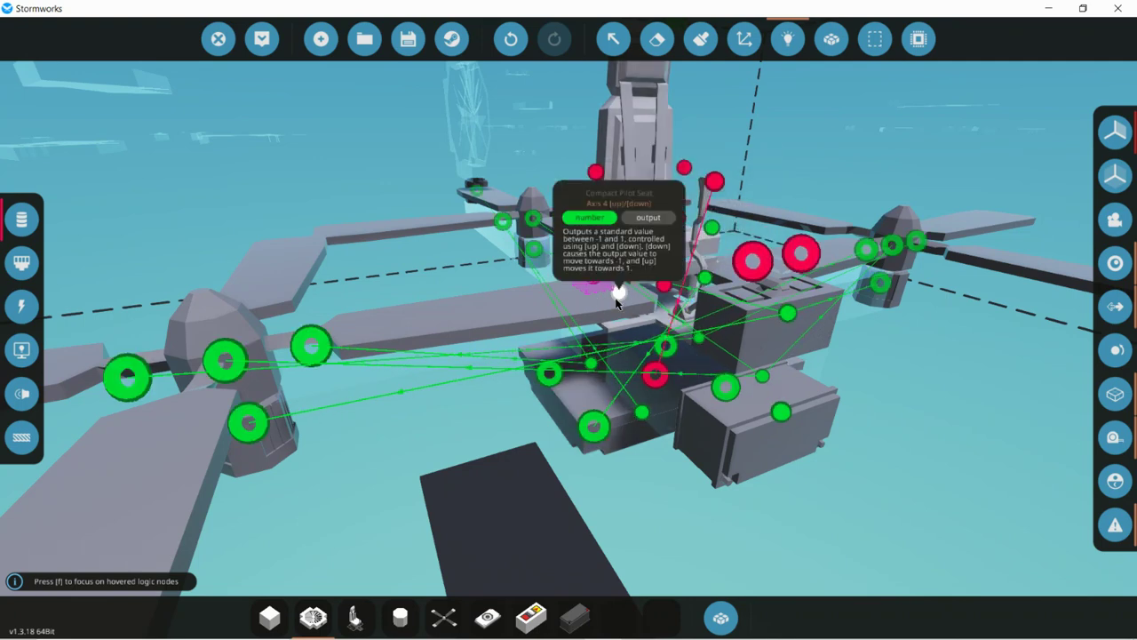
pyautogui.moveTo(618, 303); pyautogui.dragTo(633, 340)
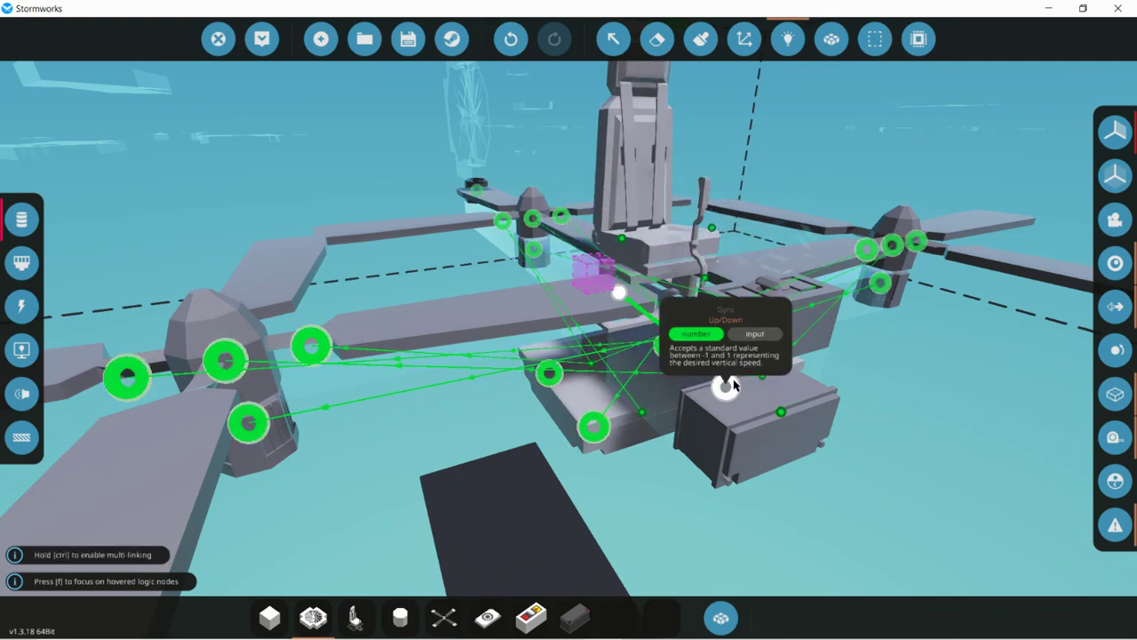
pyautogui.moveTo(733, 384); pyautogui.dragTo(731, 388)
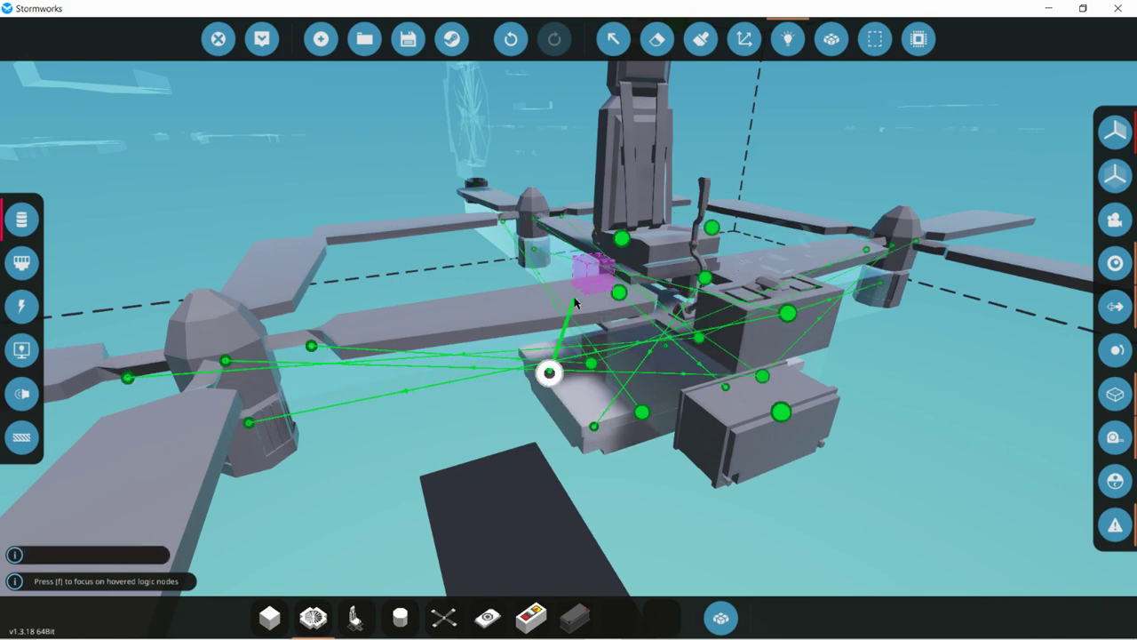
# Step: Wire the pilot seat's Axis 2 (w/s) output and the other front seat axis output to the gyro's remaining control inputs
pyautogui.moveTo(587, 281); pyautogui.dragTo(618, 236)
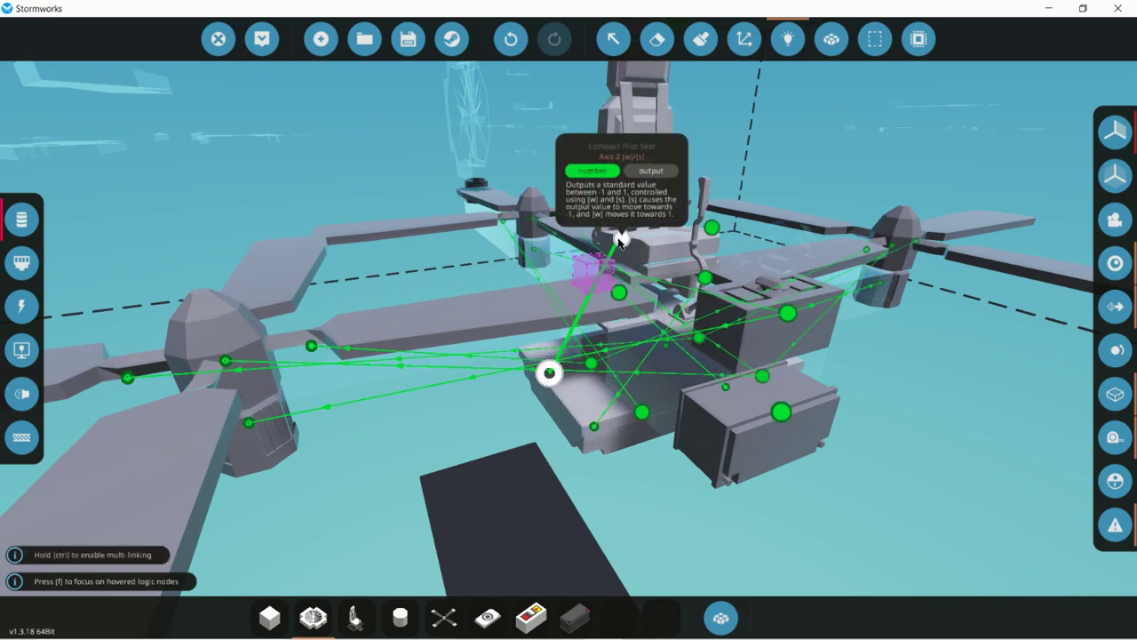
pyautogui.moveTo(689, 233); pyautogui.dragTo(710, 228)
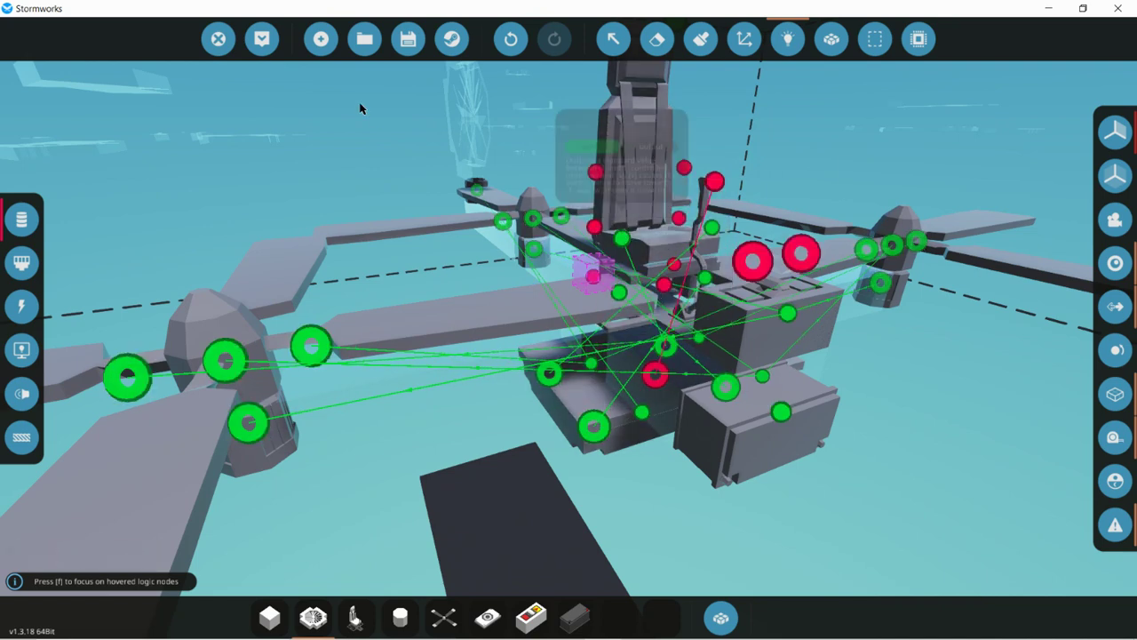
# Step: Spawn the wired aircraft in the hangar and walk over to it for a first test
pyautogui.click(320, 38)
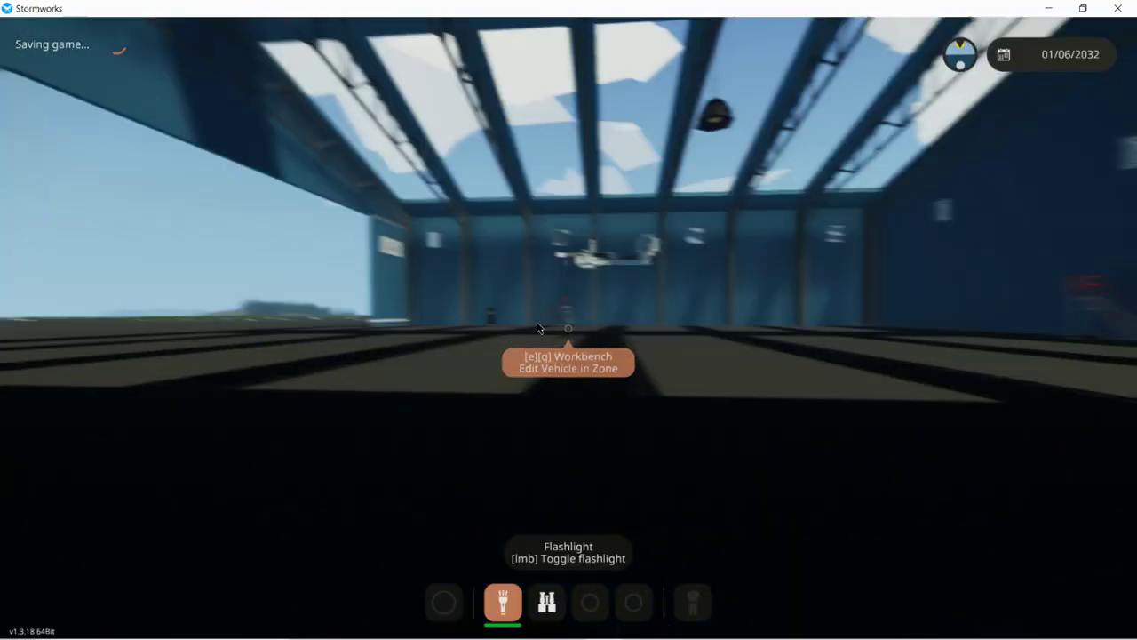
pyautogui.press('w')
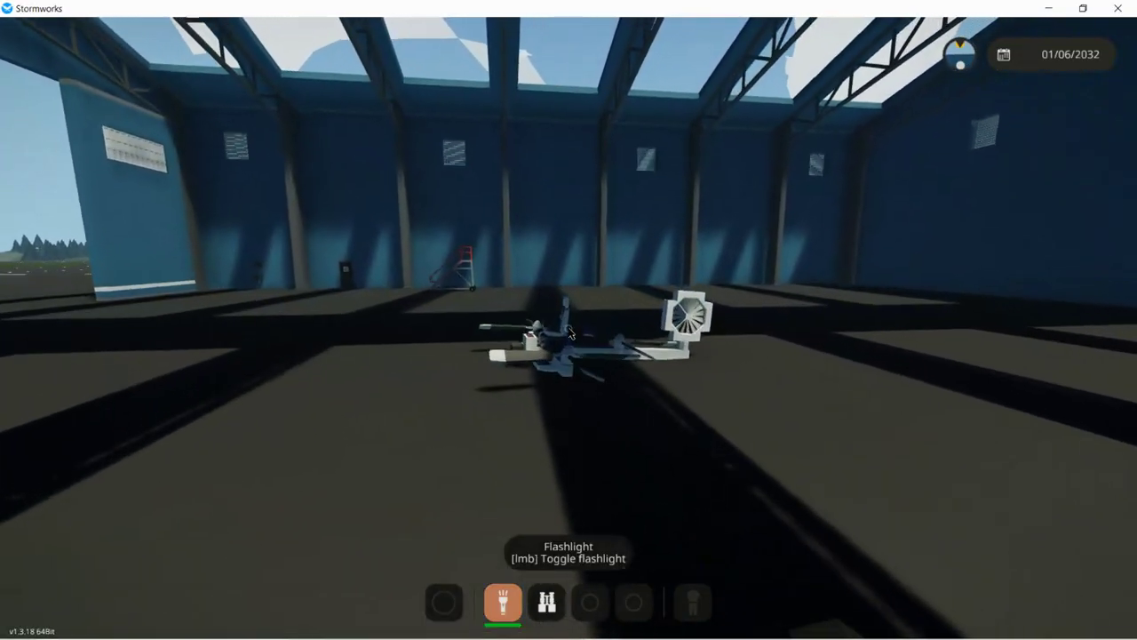
pyautogui.press('f')
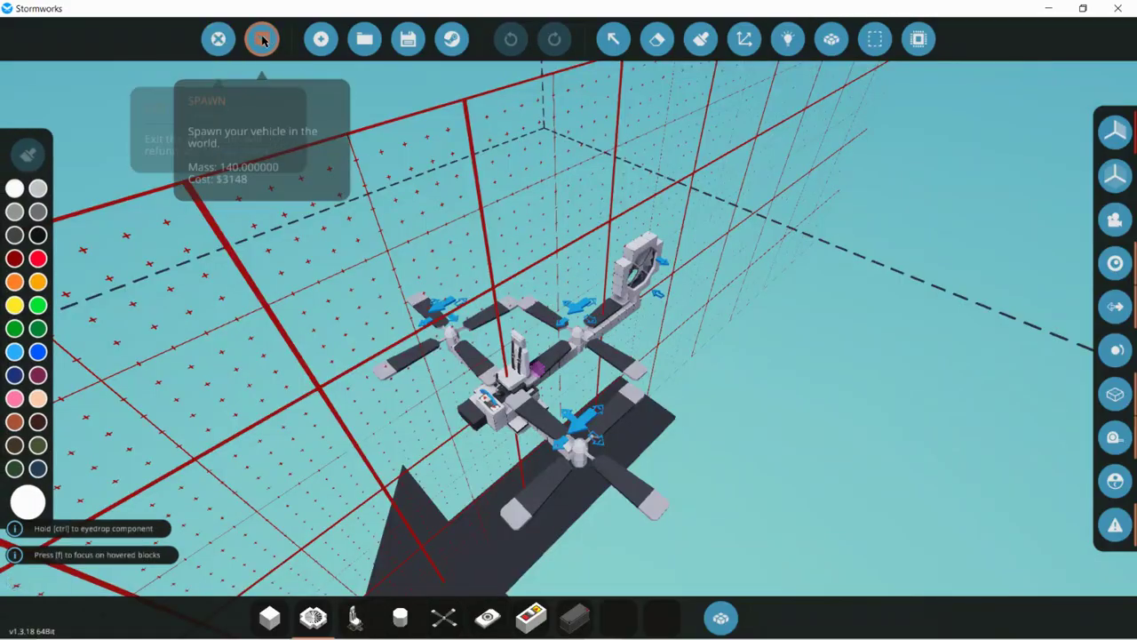
# Step: Spawn the aircraft again and walk around it to examine its tail fan and rotor ends
pyautogui.click(262, 38)
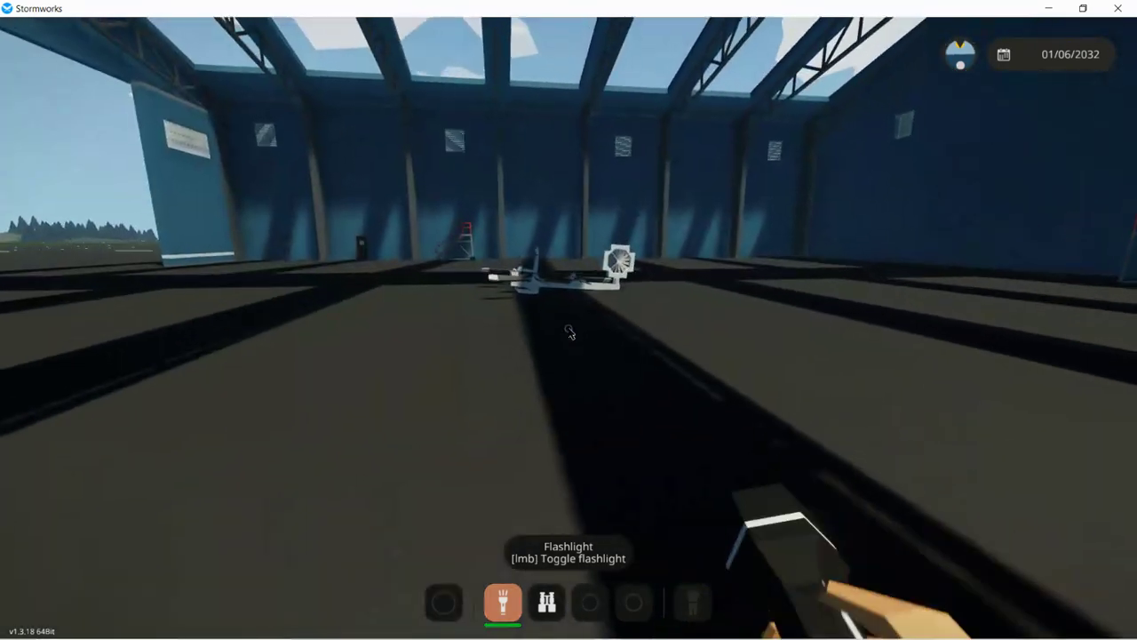
pyautogui.press('w')
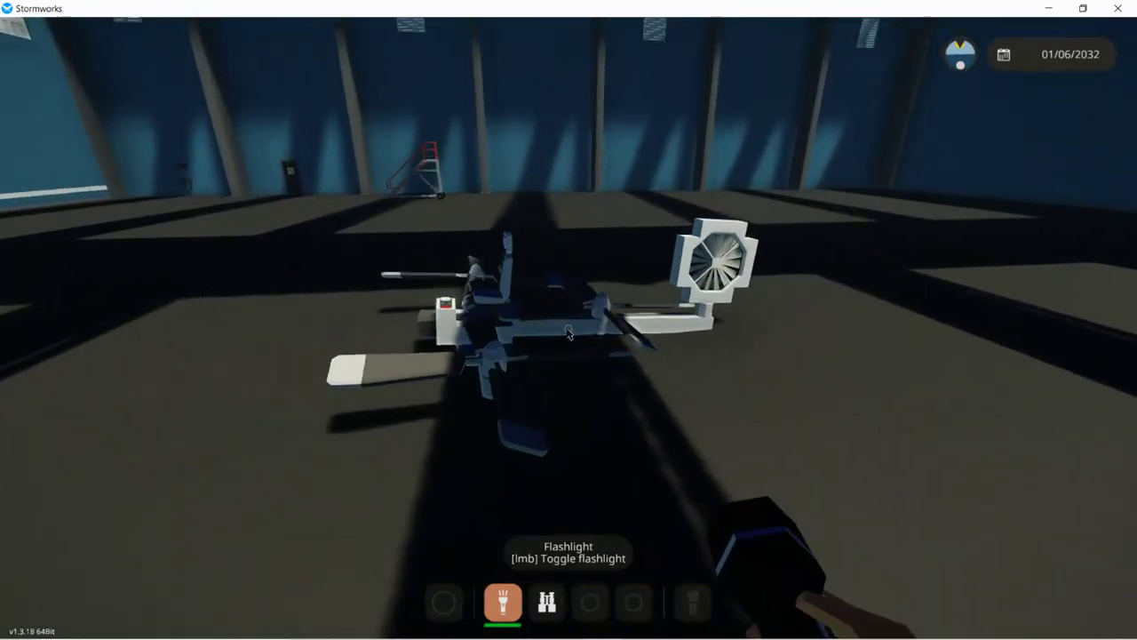
pyautogui.press('w')
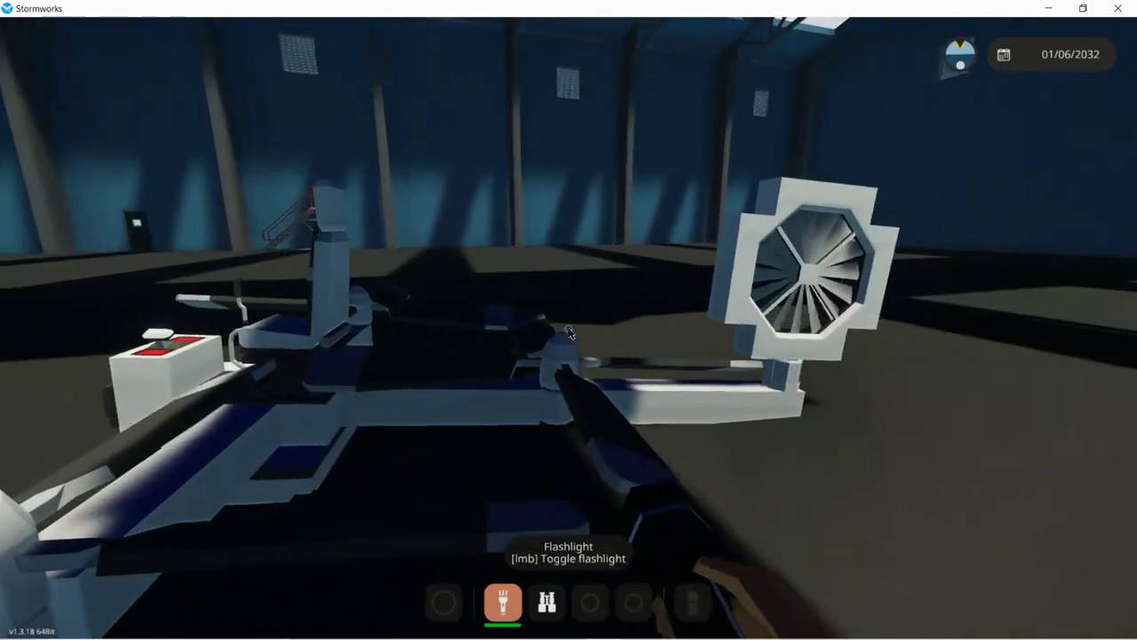
pyautogui.press('f')
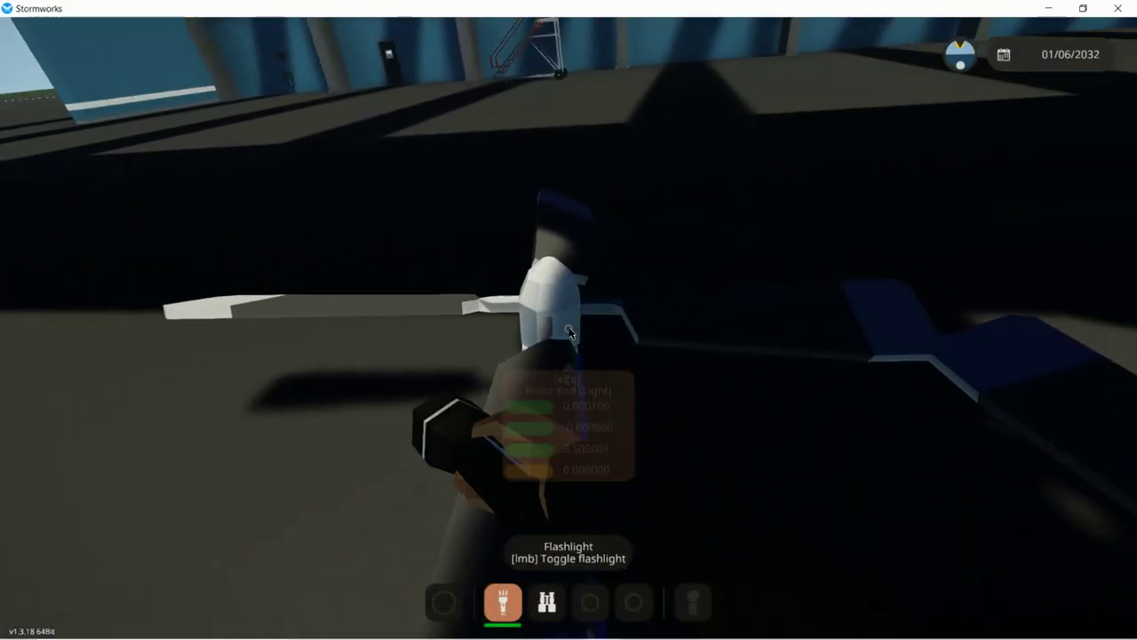
pyautogui.moveTo(569, 331)
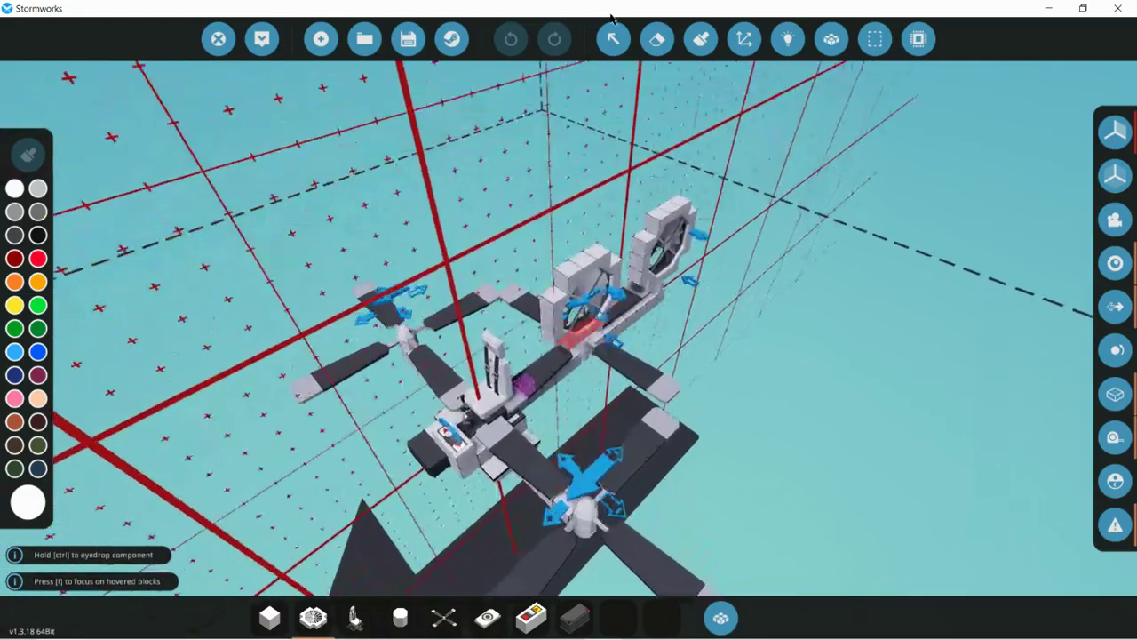
# Step: Check the blade count, blade pitch and blade length properties of the light rotor ends
pyautogui.click(614, 39)
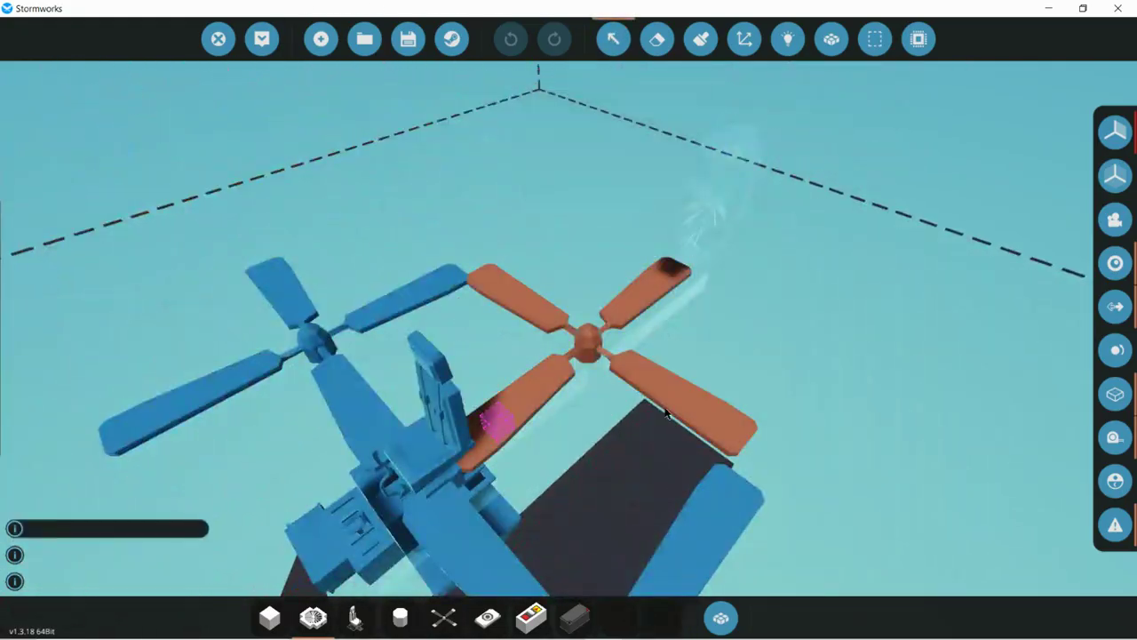
pyautogui.moveTo(666, 412); pyautogui.dragTo(668, 423)
pyautogui.click(565, 452)
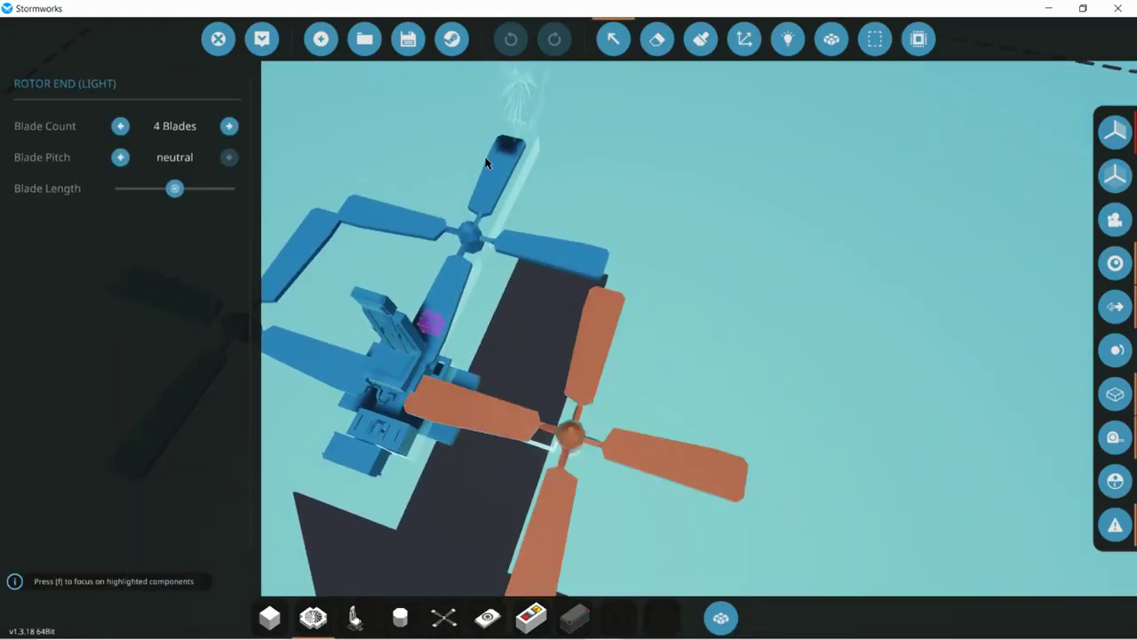
pyautogui.click(487, 245)
# Step: Spawn the aircraft, board the pilot seat and take it on a test flight over the island
pyautogui.click(278, 50)
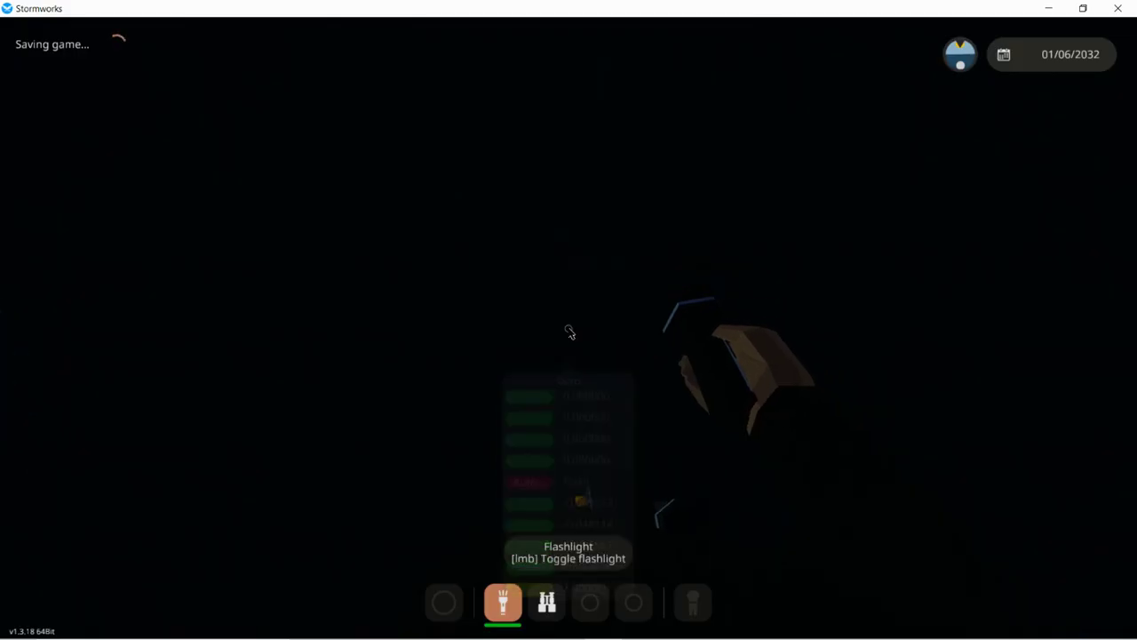
pyautogui.press('w')
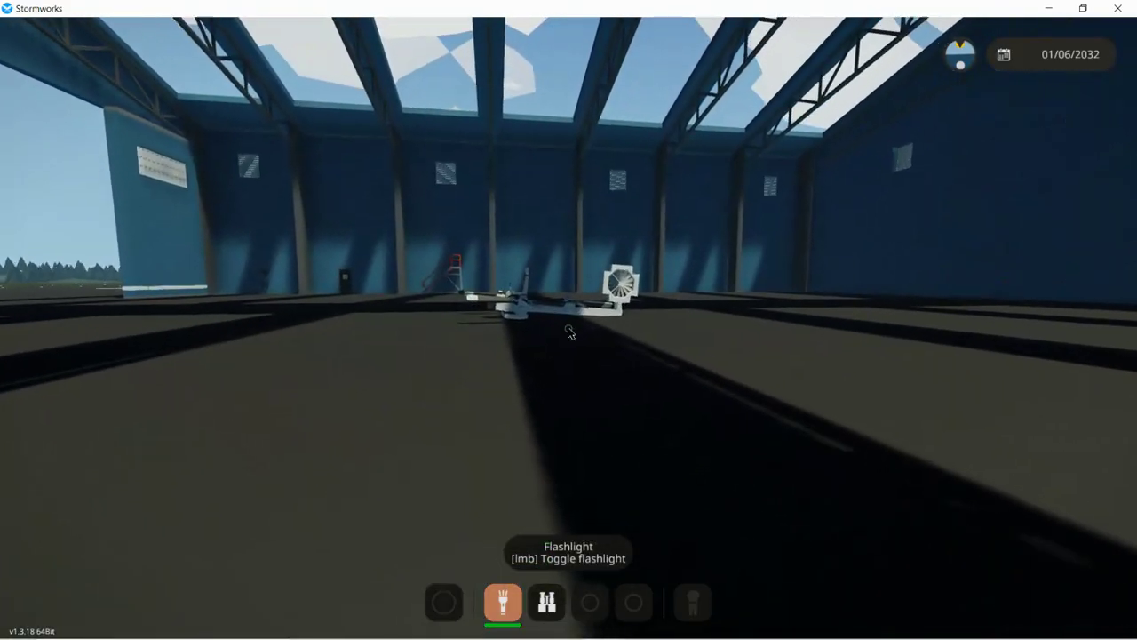
pyautogui.press('f')
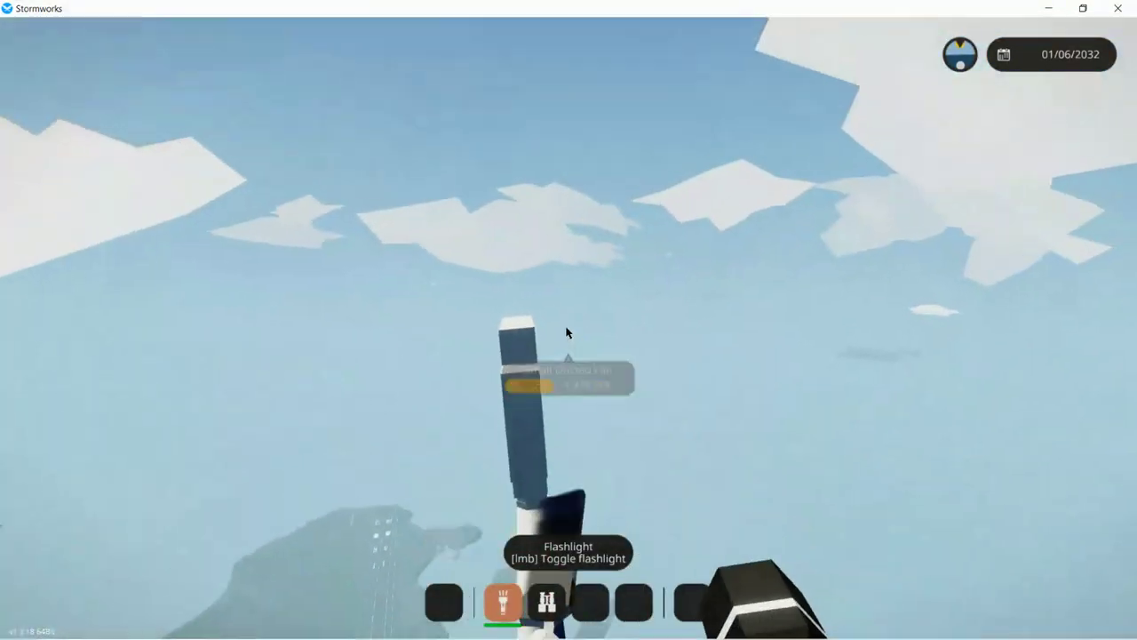
pyautogui.press('1')
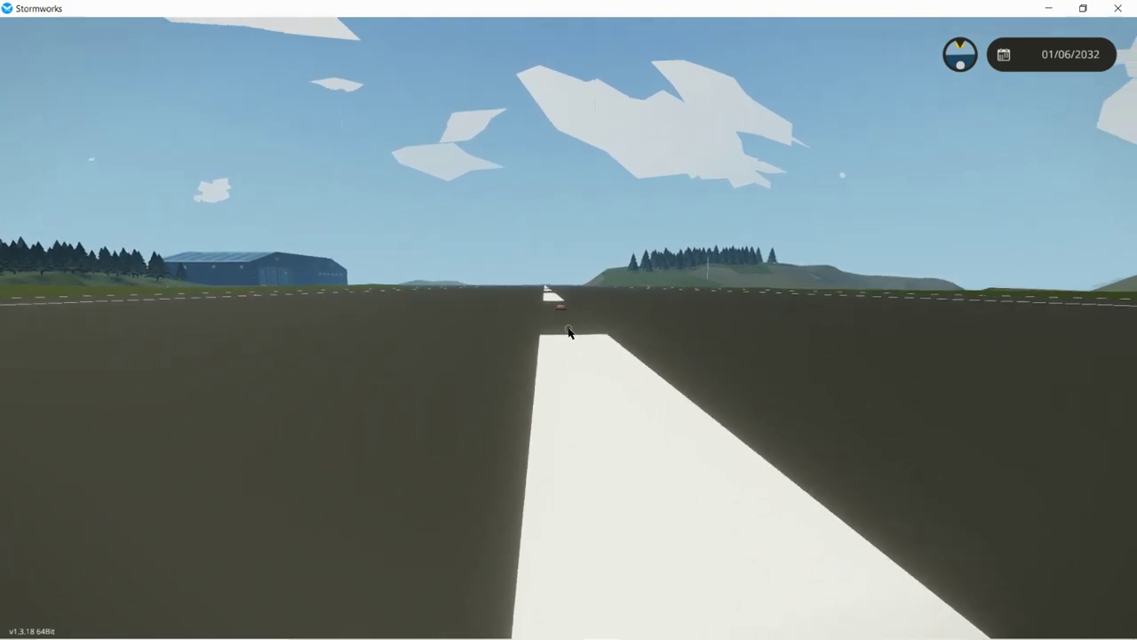
pyautogui.rightClick(568, 332)
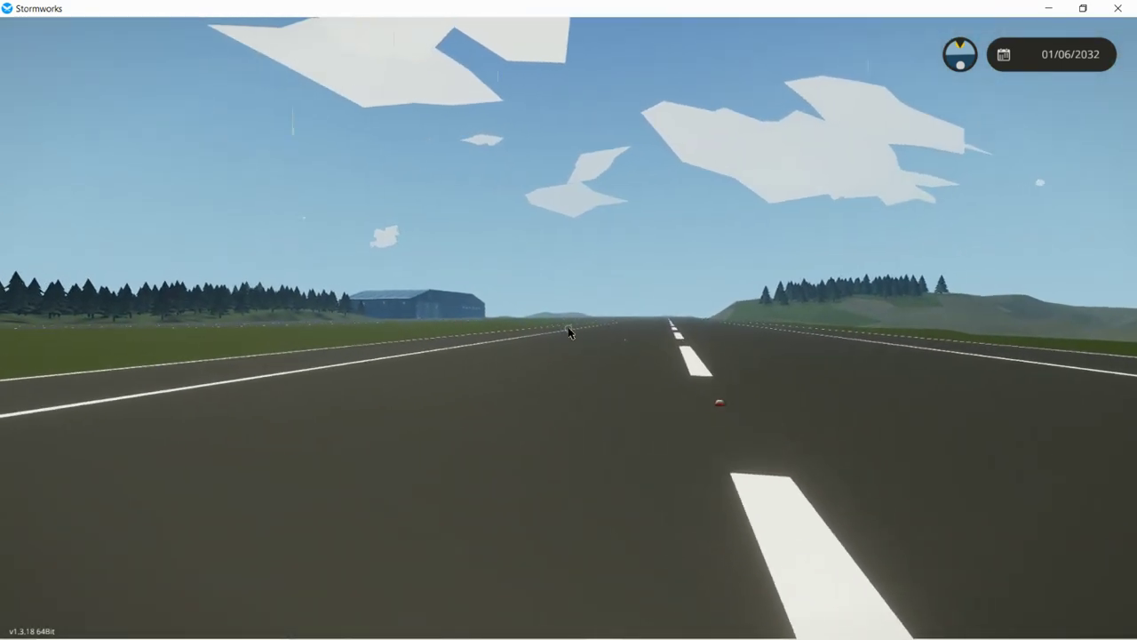
# Step: Take the vehicle back to the workbench from the world map and confirm the return
pyautogui.press('m')
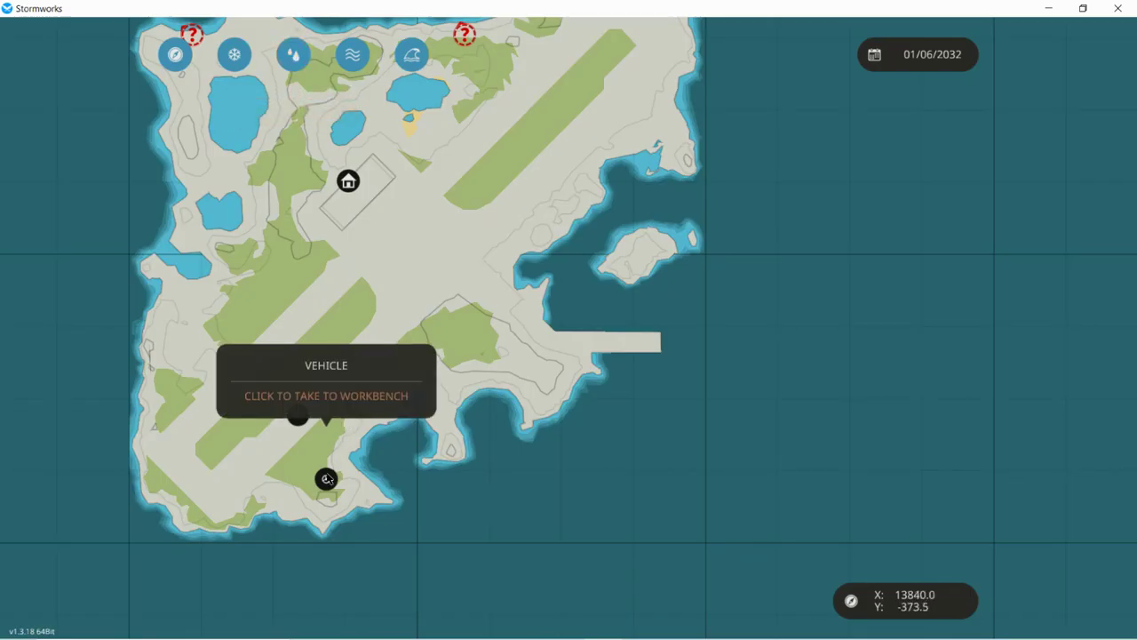
pyautogui.click(327, 479)
pyautogui.press('Return')
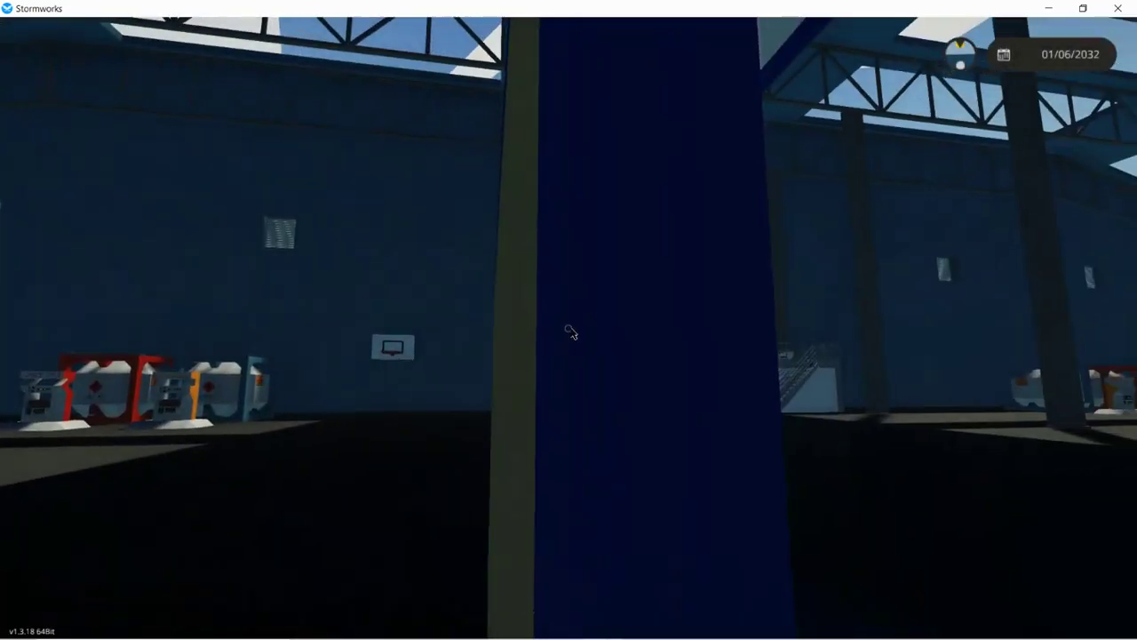
# Step: Reopen the aircraft at the workbench and set its light rotor ends to 8 blades with the maximum blade length
pyautogui.press('e')
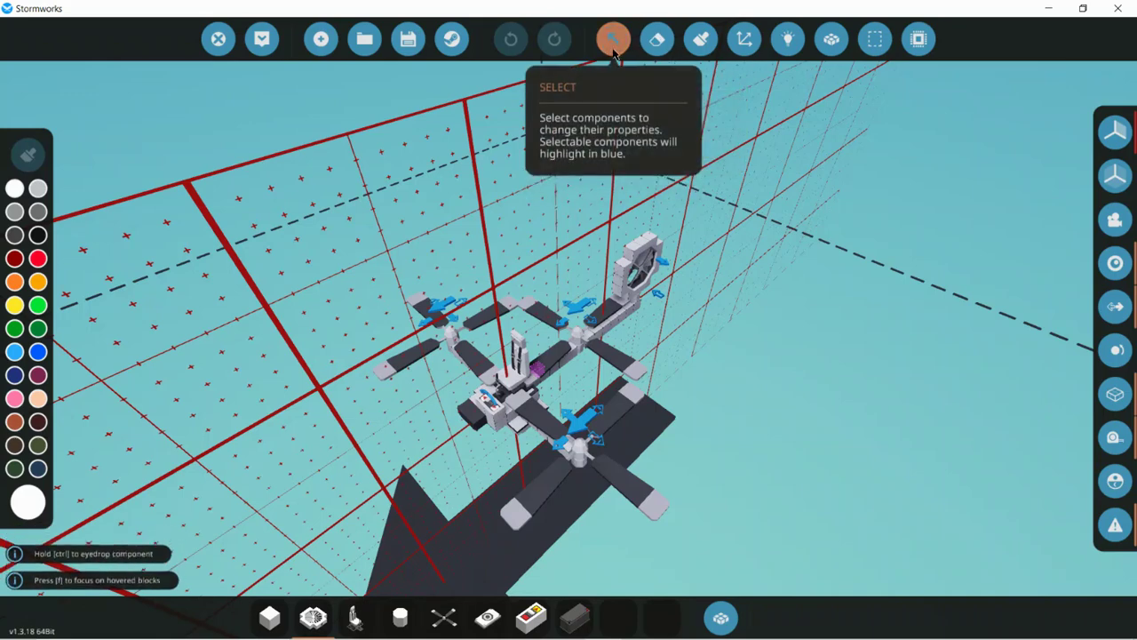
pyautogui.click(613, 38)
pyautogui.click(579, 449)
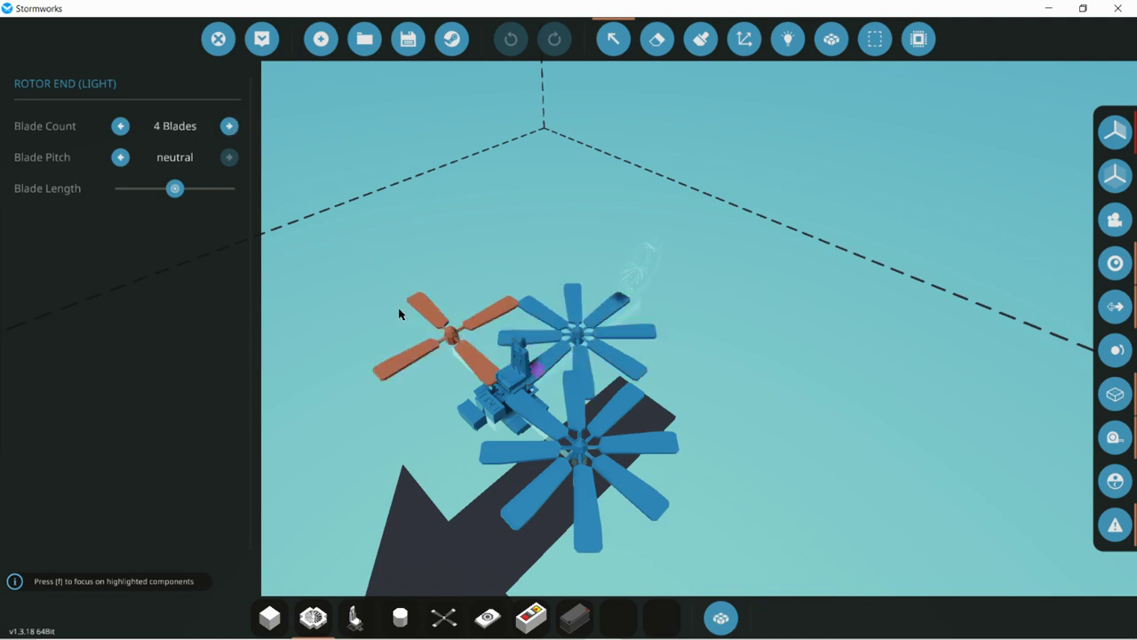
pyautogui.press('a')
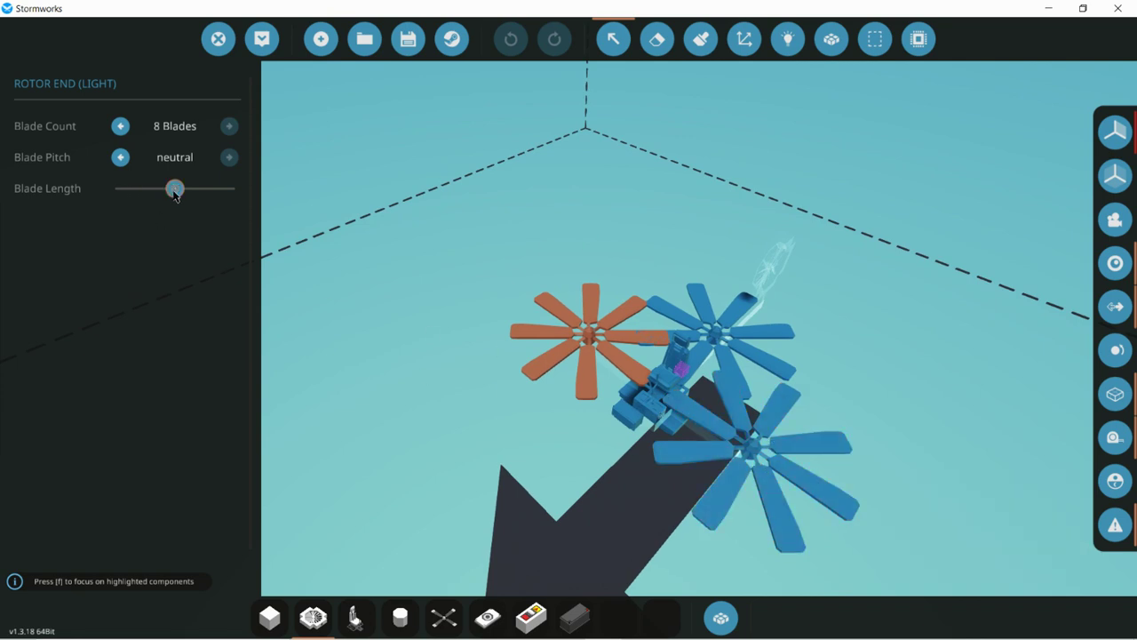
pyautogui.click(762, 450)
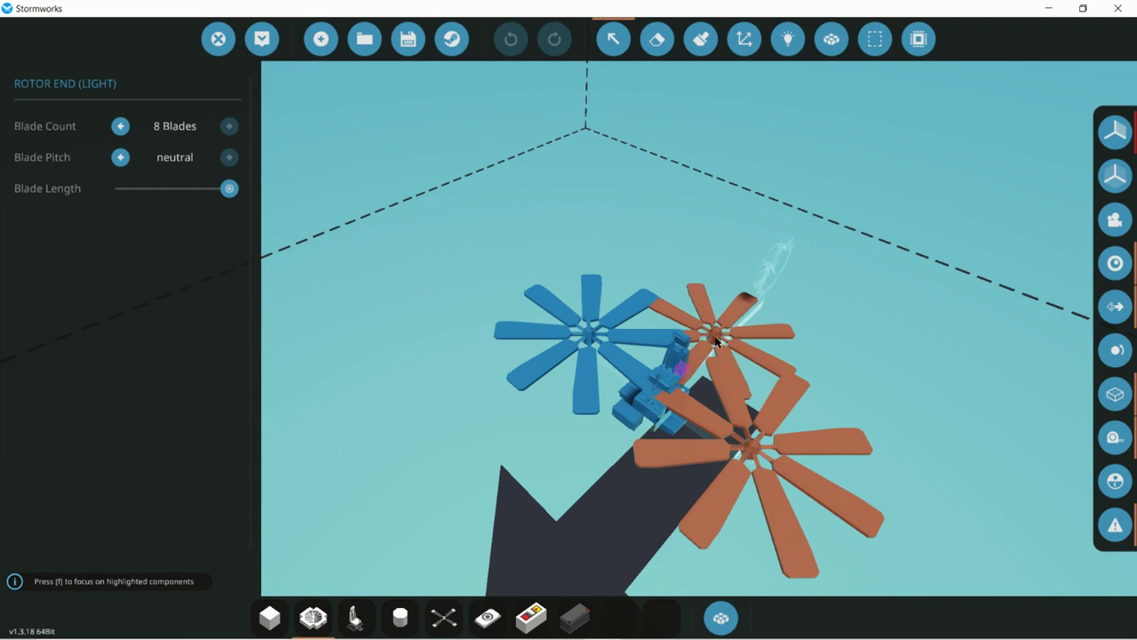
# Step: Spawn the modified aircraft, board the pilot seat and raise the throttle lever to 1 for another test flight
pyautogui.click(245, 42)
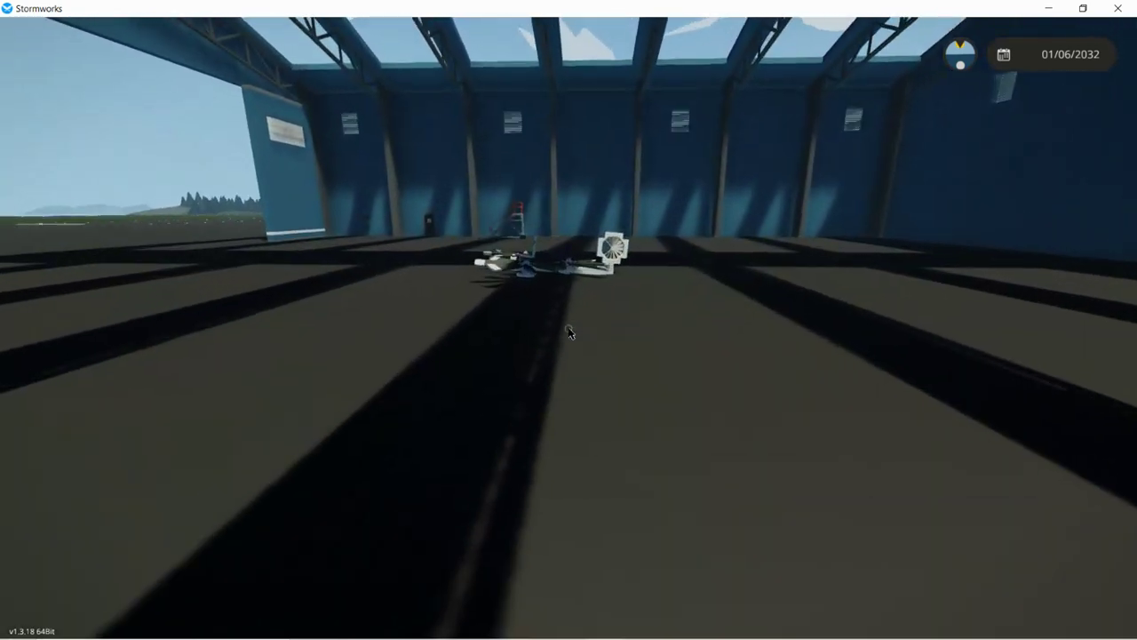
pyautogui.press('w')
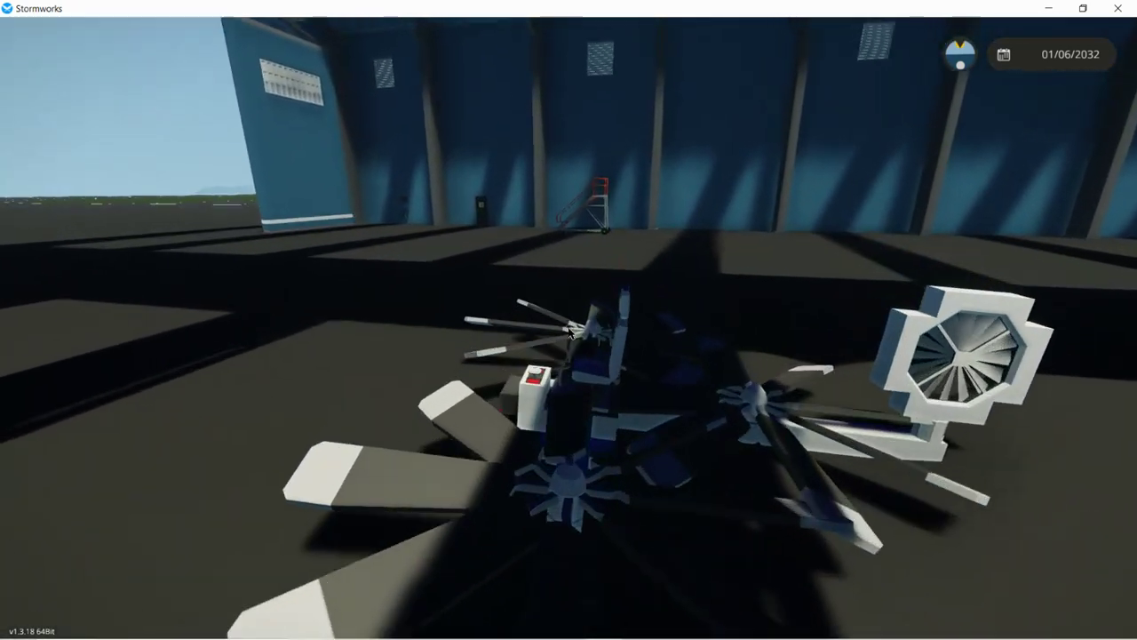
pyautogui.press('f')
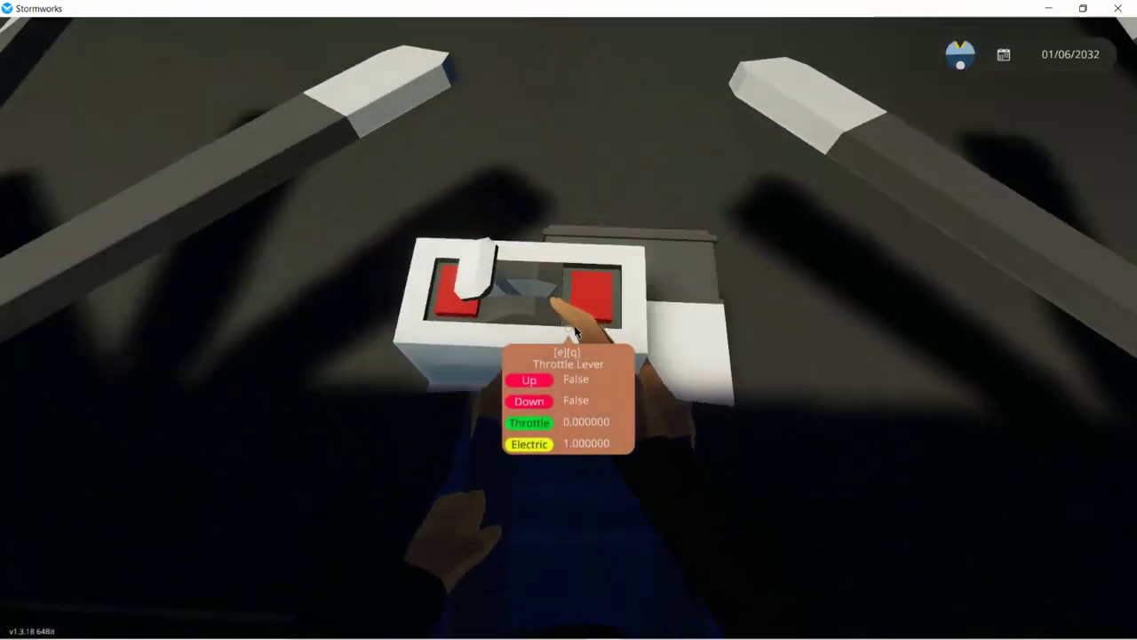
pyautogui.press('q')
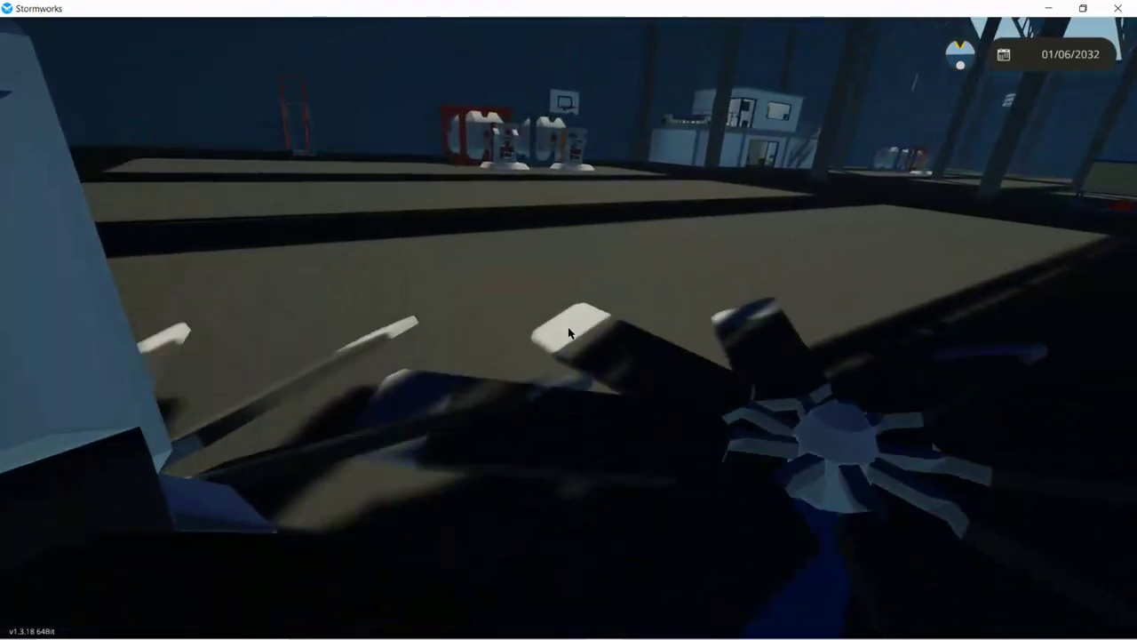
pyautogui.press('f')
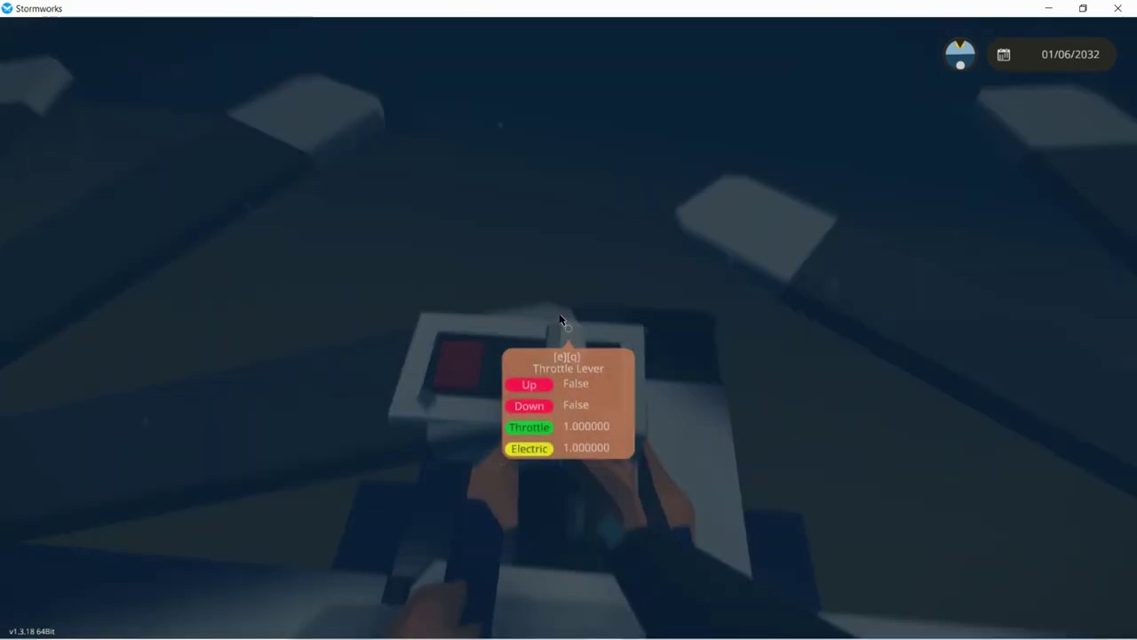
# Step: Leave the pilot seat of the submerged aircraft and take the vehicle back to the workbench from the world map
pyautogui.press('f')
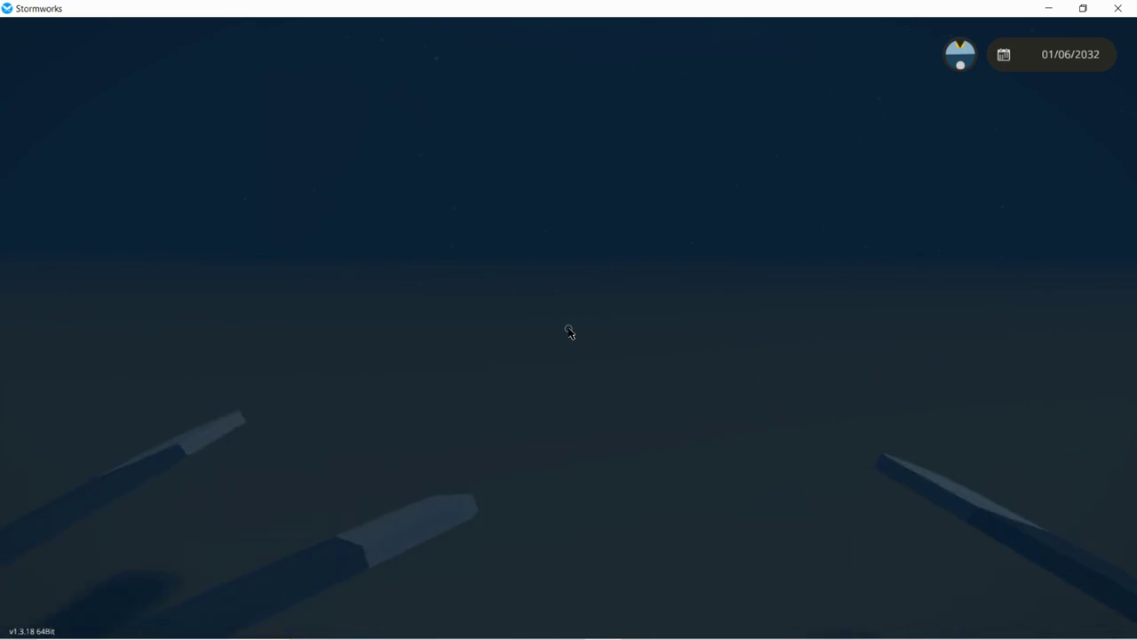
pyautogui.moveTo(568, 332)
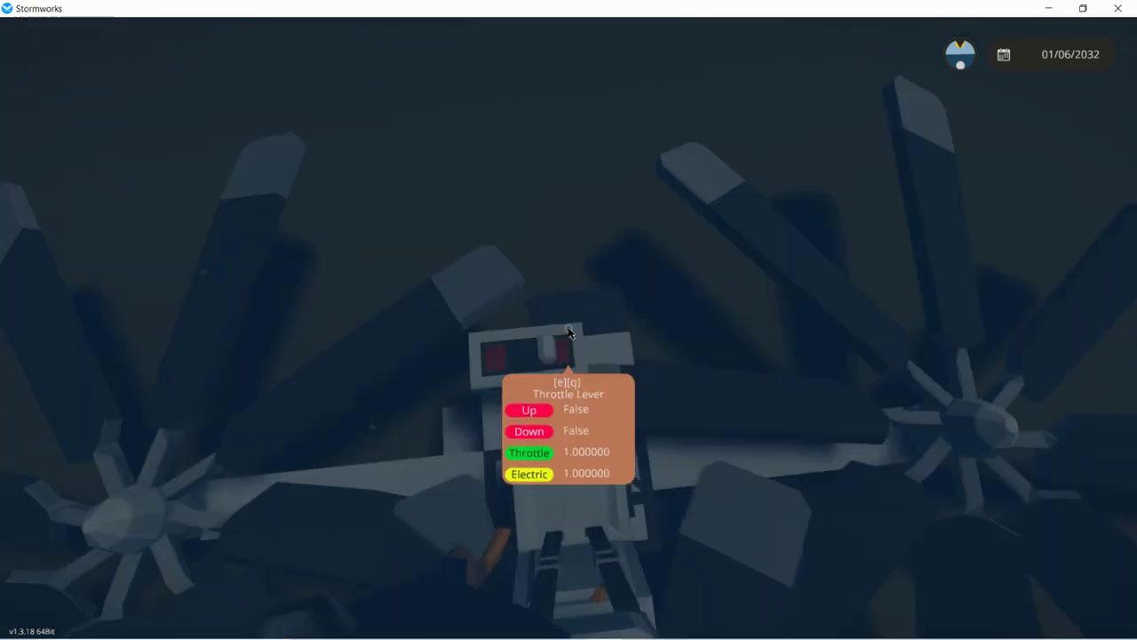
pyautogui.press('m')
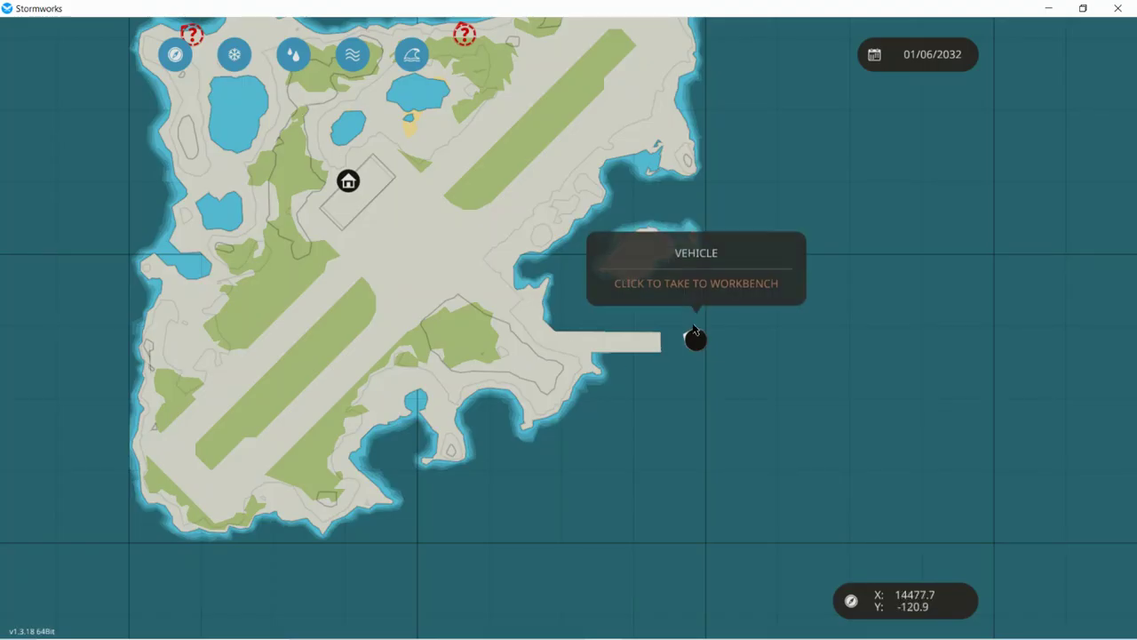
pyautogui.click(693, 327)
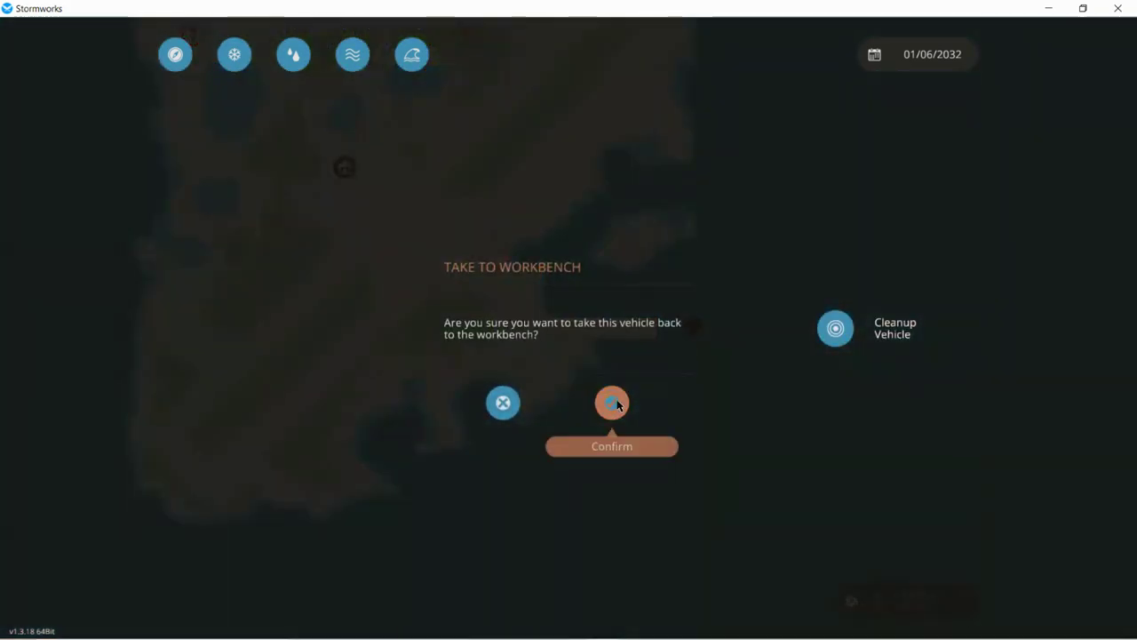
pyautogui.click(612, 401)
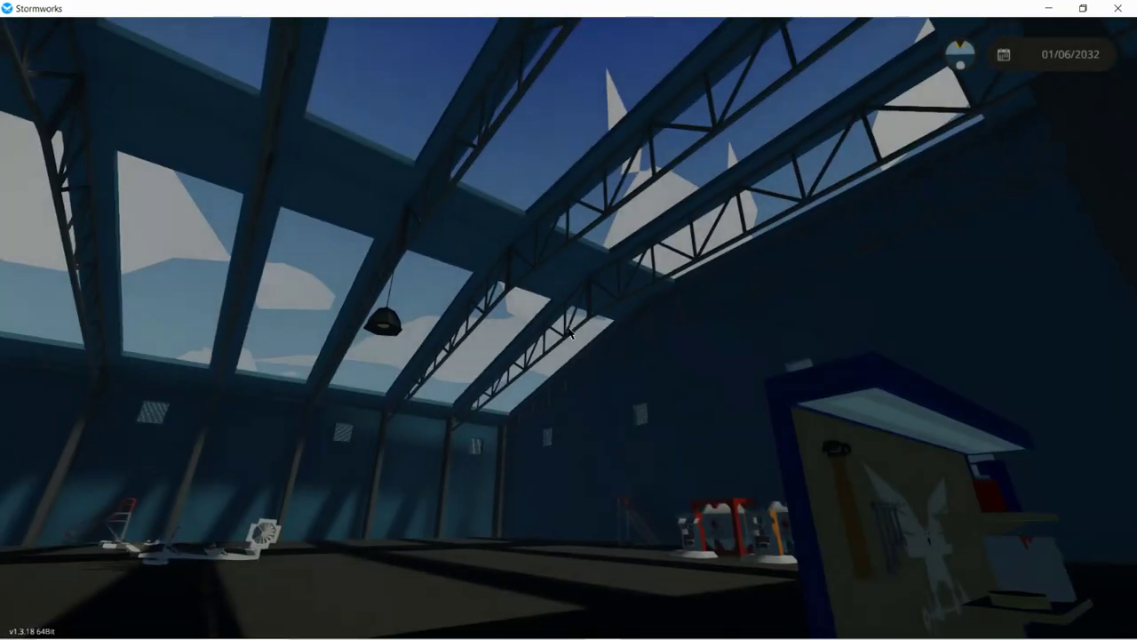
# Step: Walk around the returned aircraft in the hangar and examine its rotor blades, pilot seat and tail fan from several sides
pyautogui.press('w')
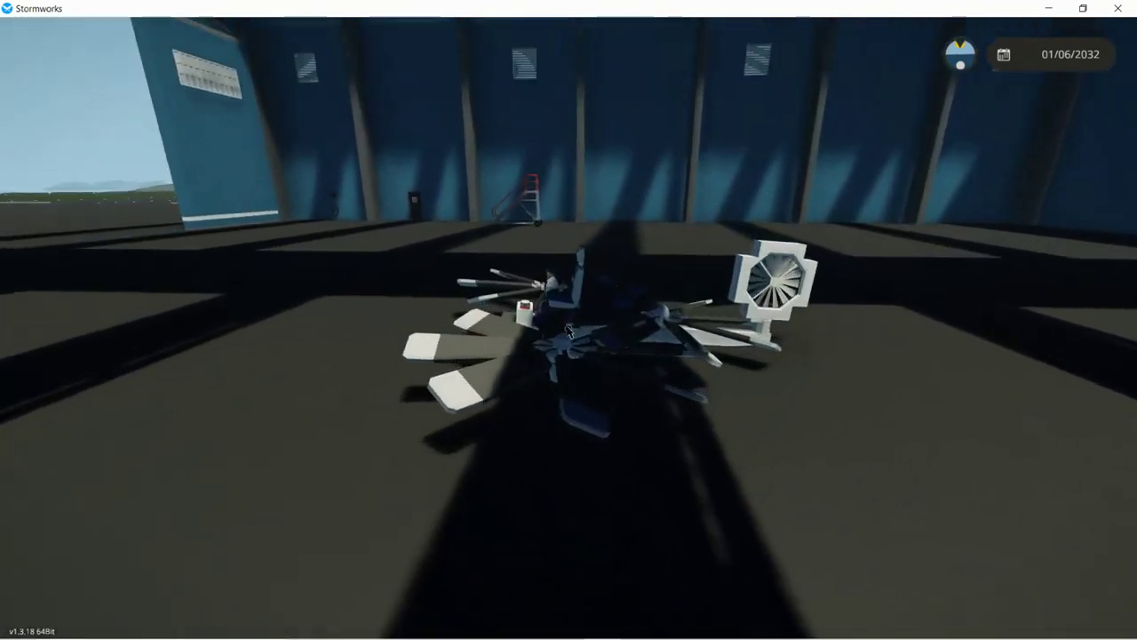
pyautogui.press('w')
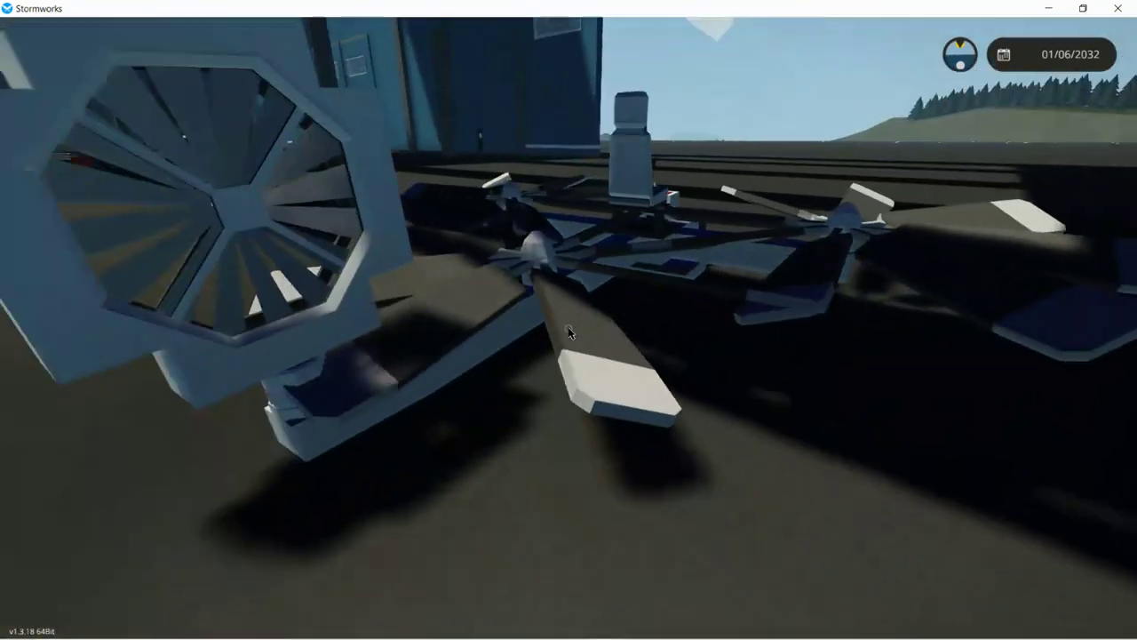
pyautogui.press('a')
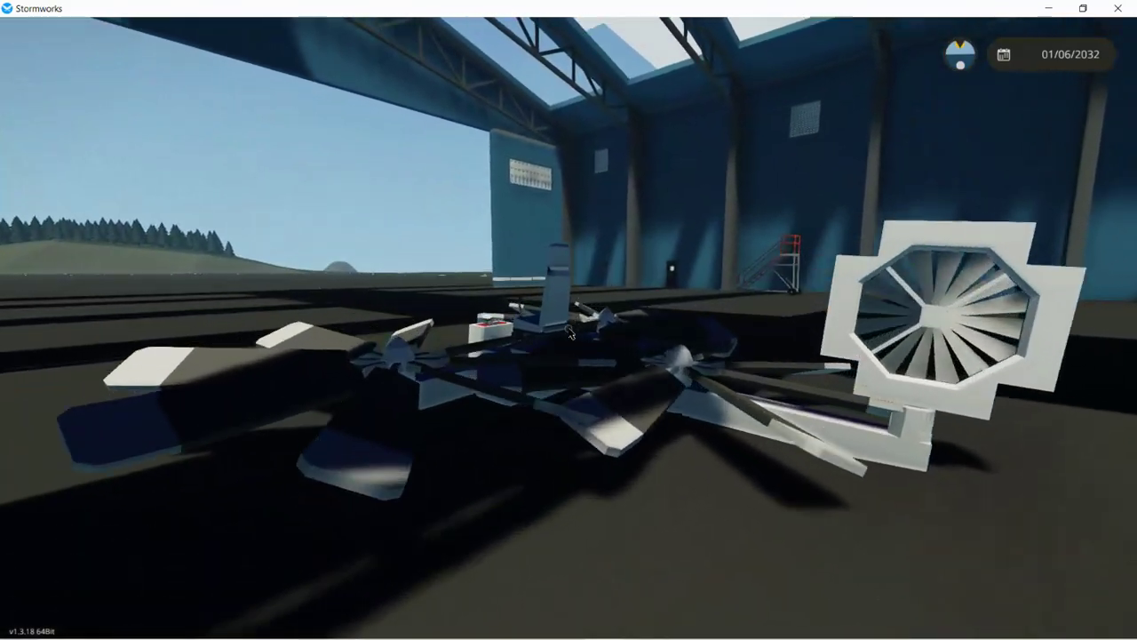
pyautogui.press('w')
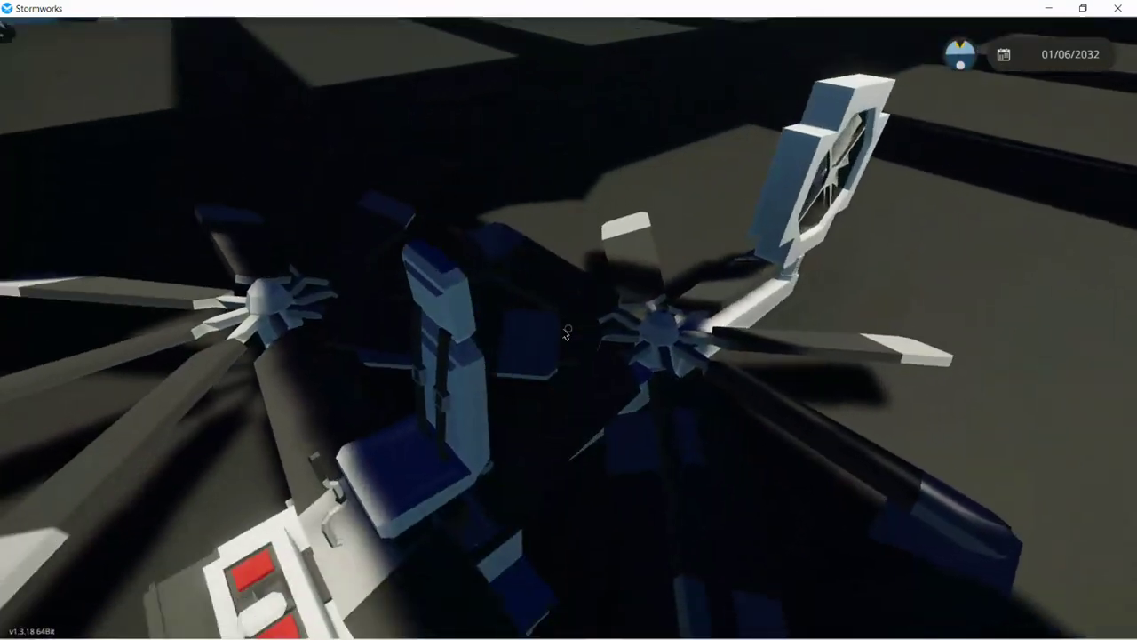
pyautogui.press('a')
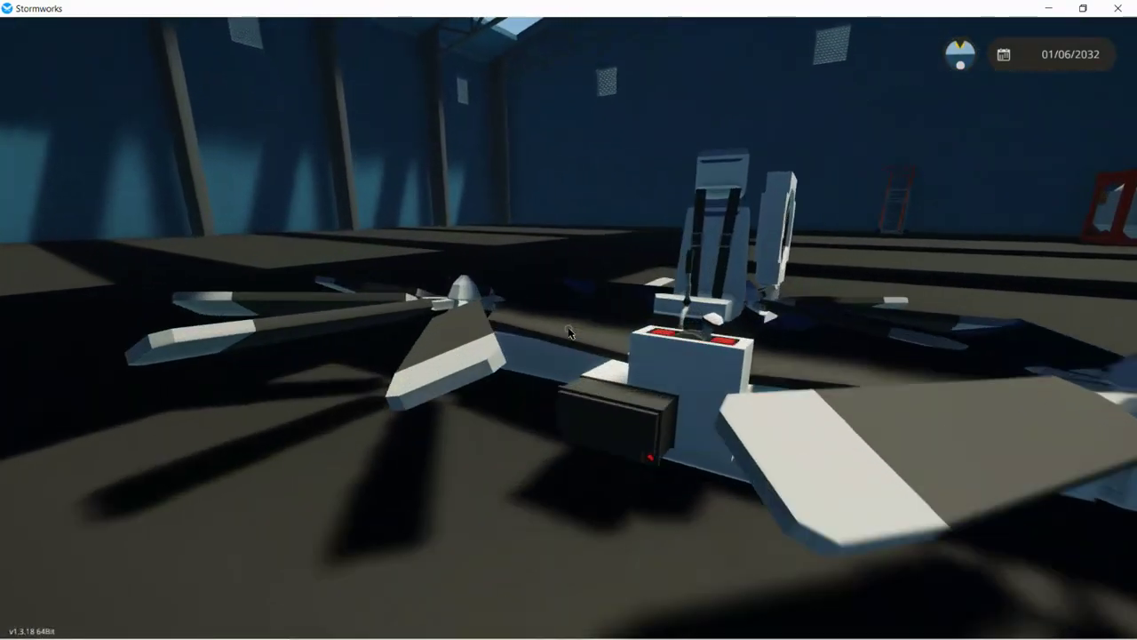
pyautogui.press('w')
pyautogui.press('space')
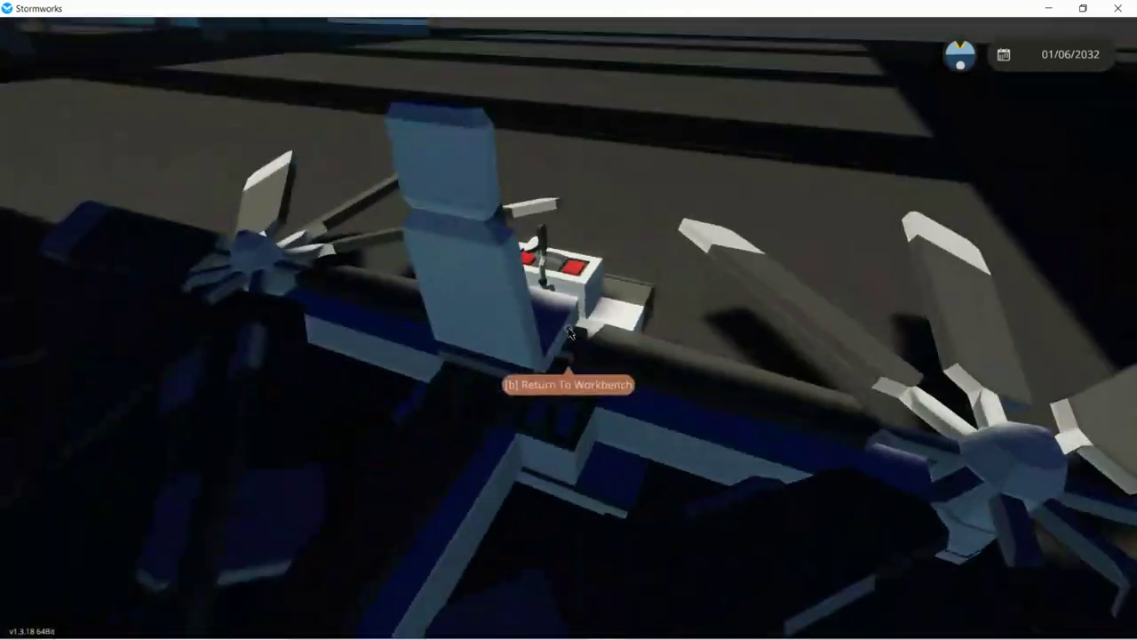
pyautogui.press('s')
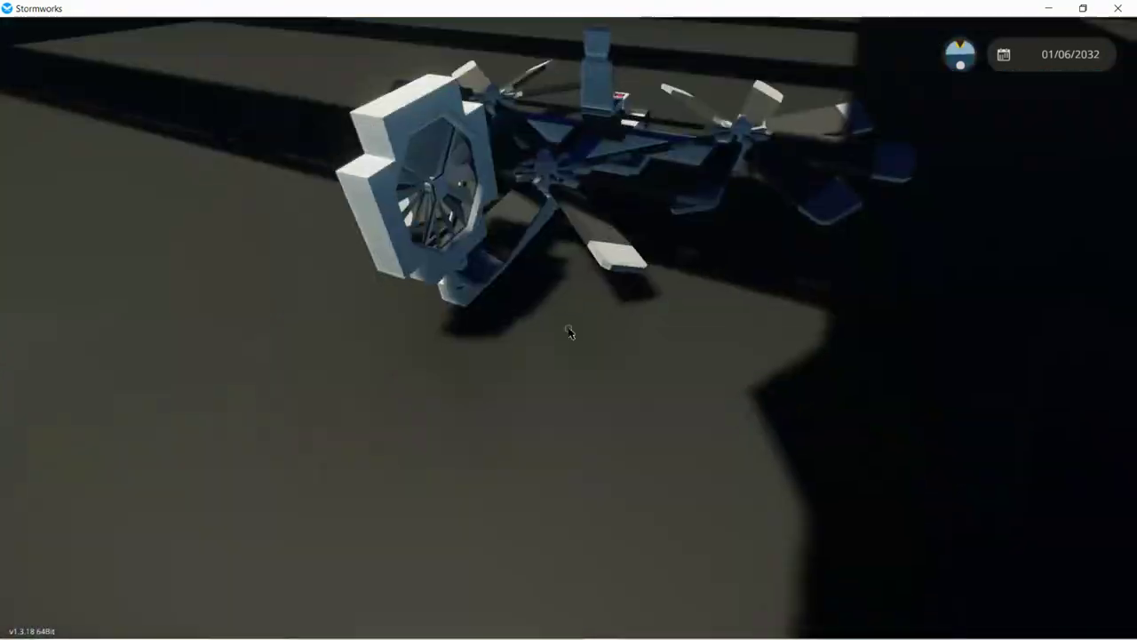
pyautogui.press('a')
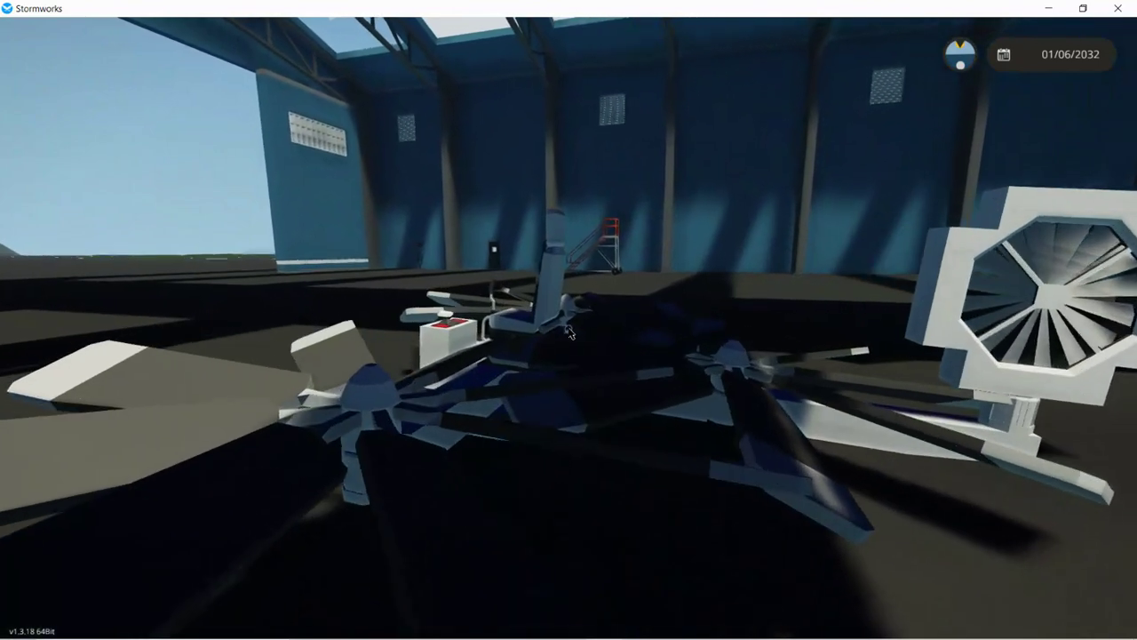
pyautogui.press('Escape')
pyautogui.moveTo(627, 633)
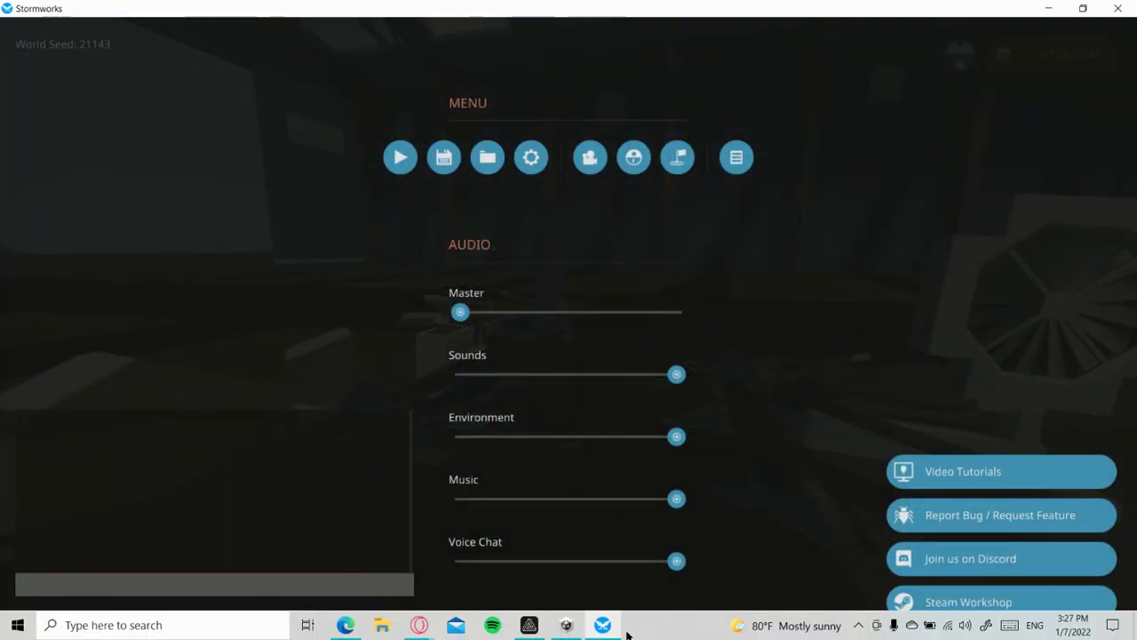
pyautogui.click(414, 632)
pyautogui.click(452, 574)
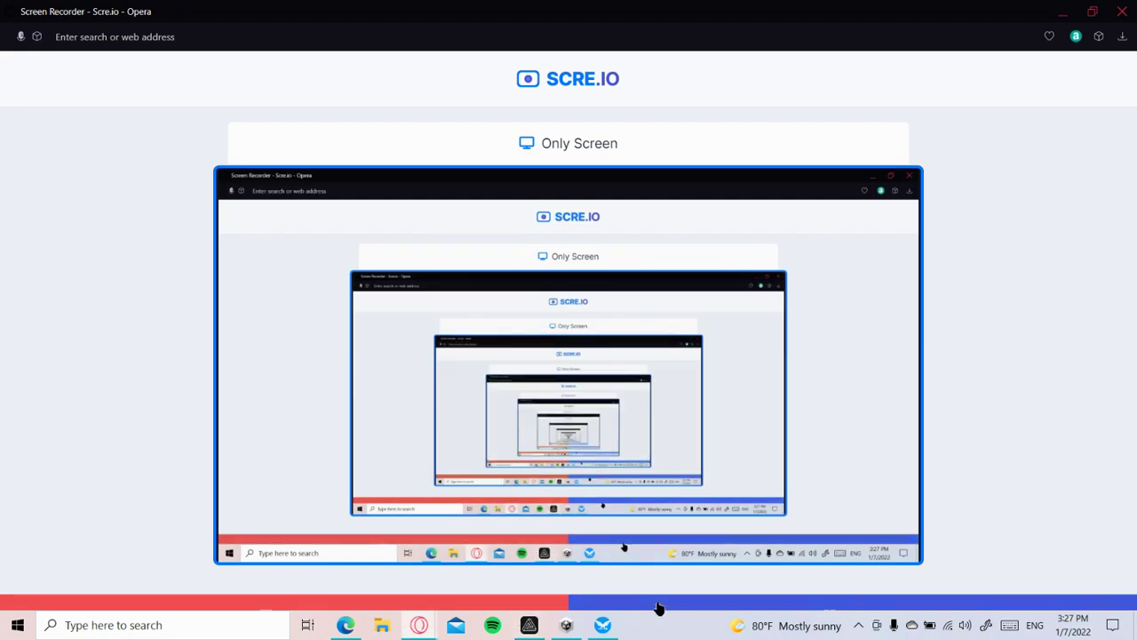